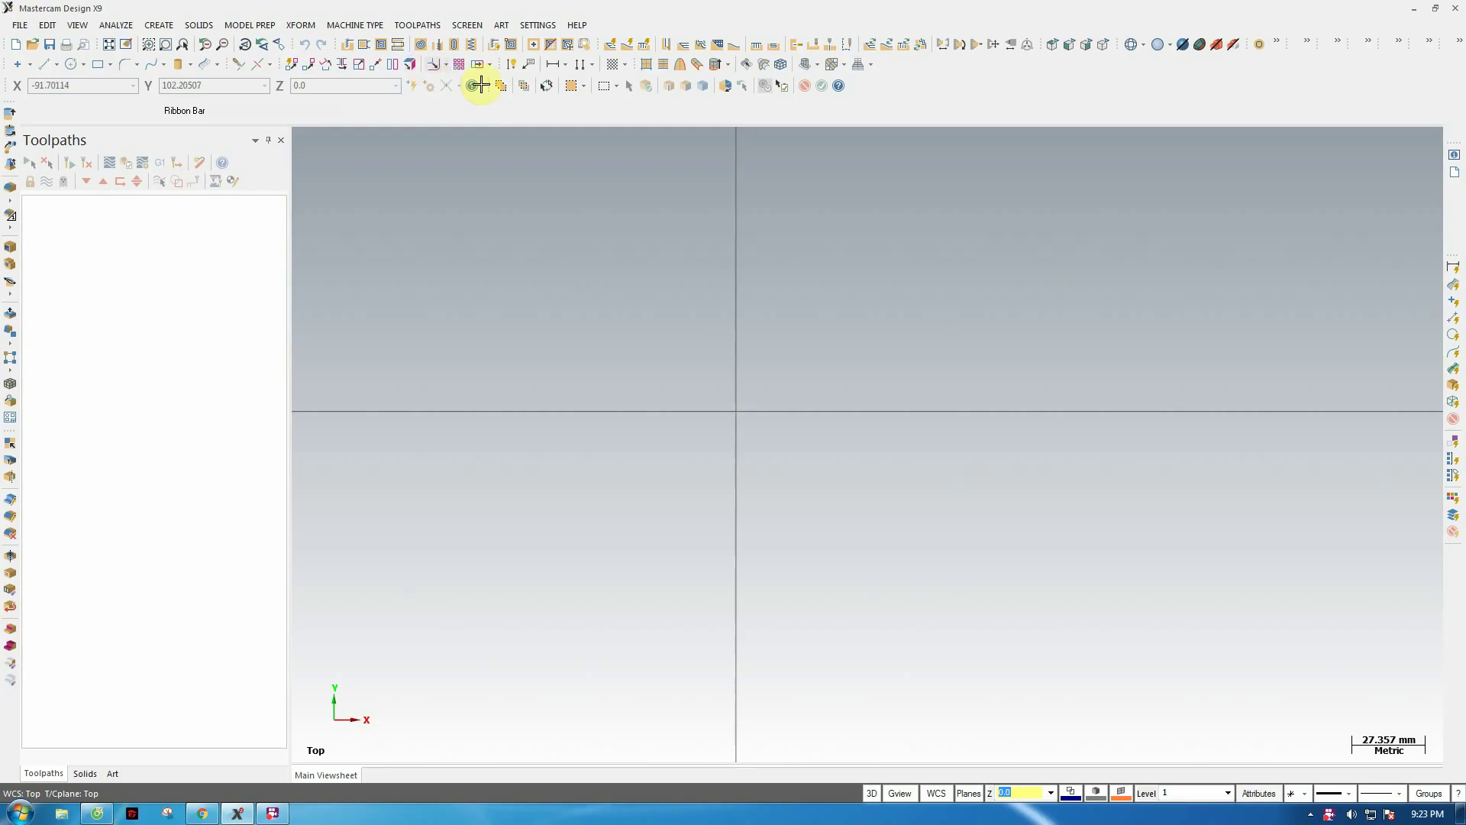
# - Try to draw a horizontal line from the origin with a length of 200 mm
pyautogui.click(55, 66)
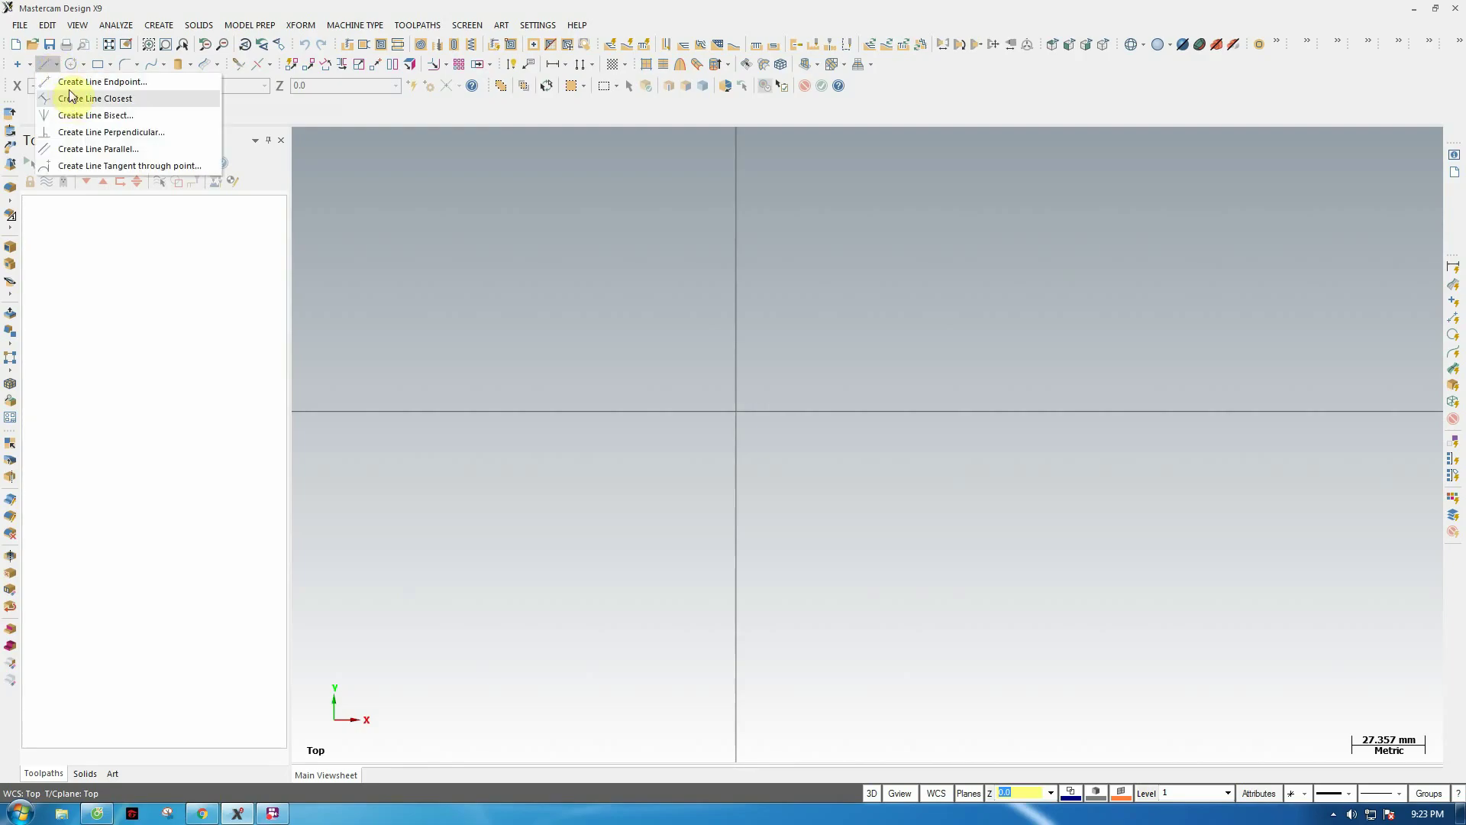
pyautogui.click(72, 81)
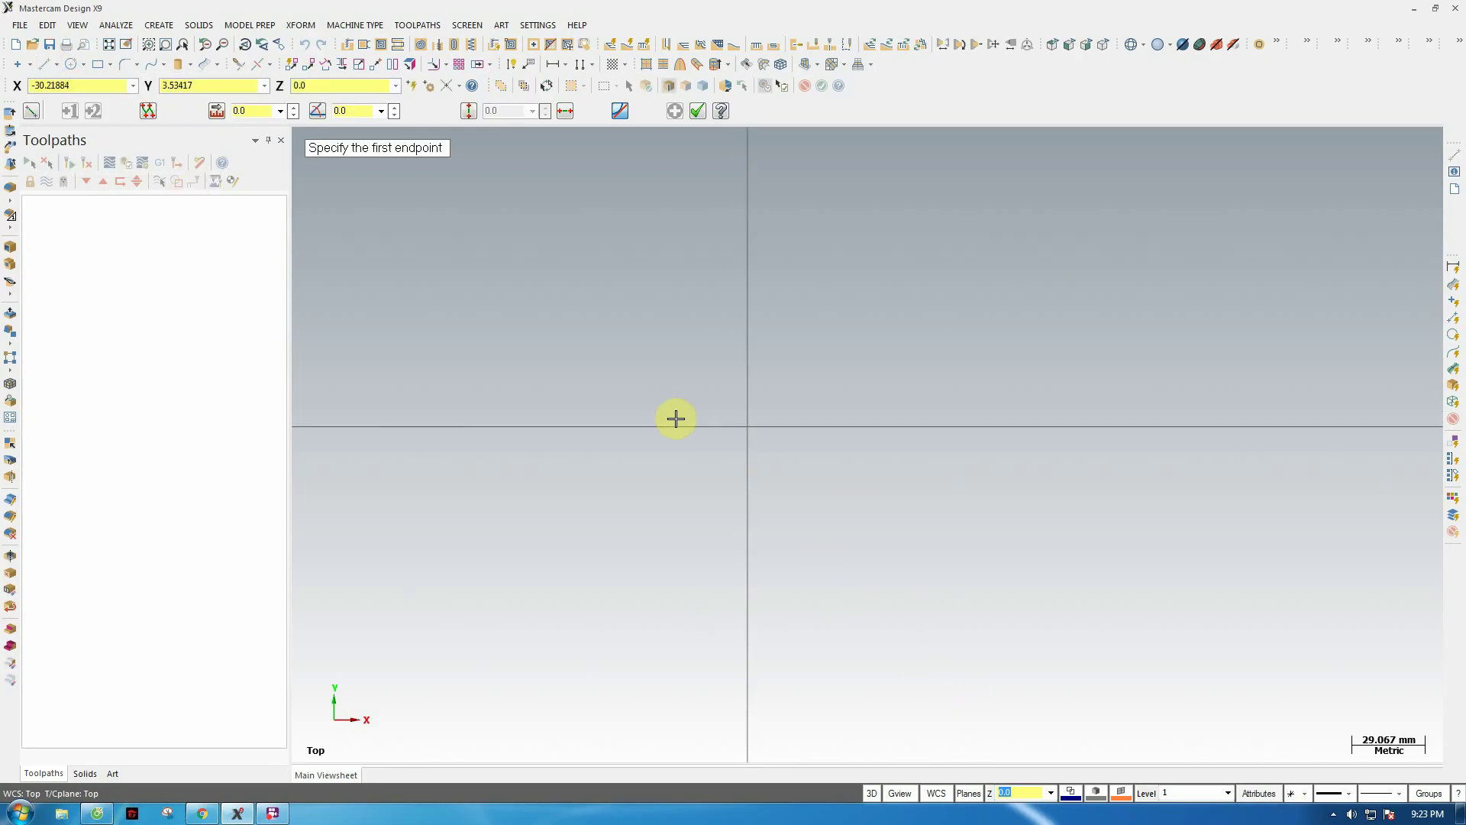
pyautogui.click(746, 427)
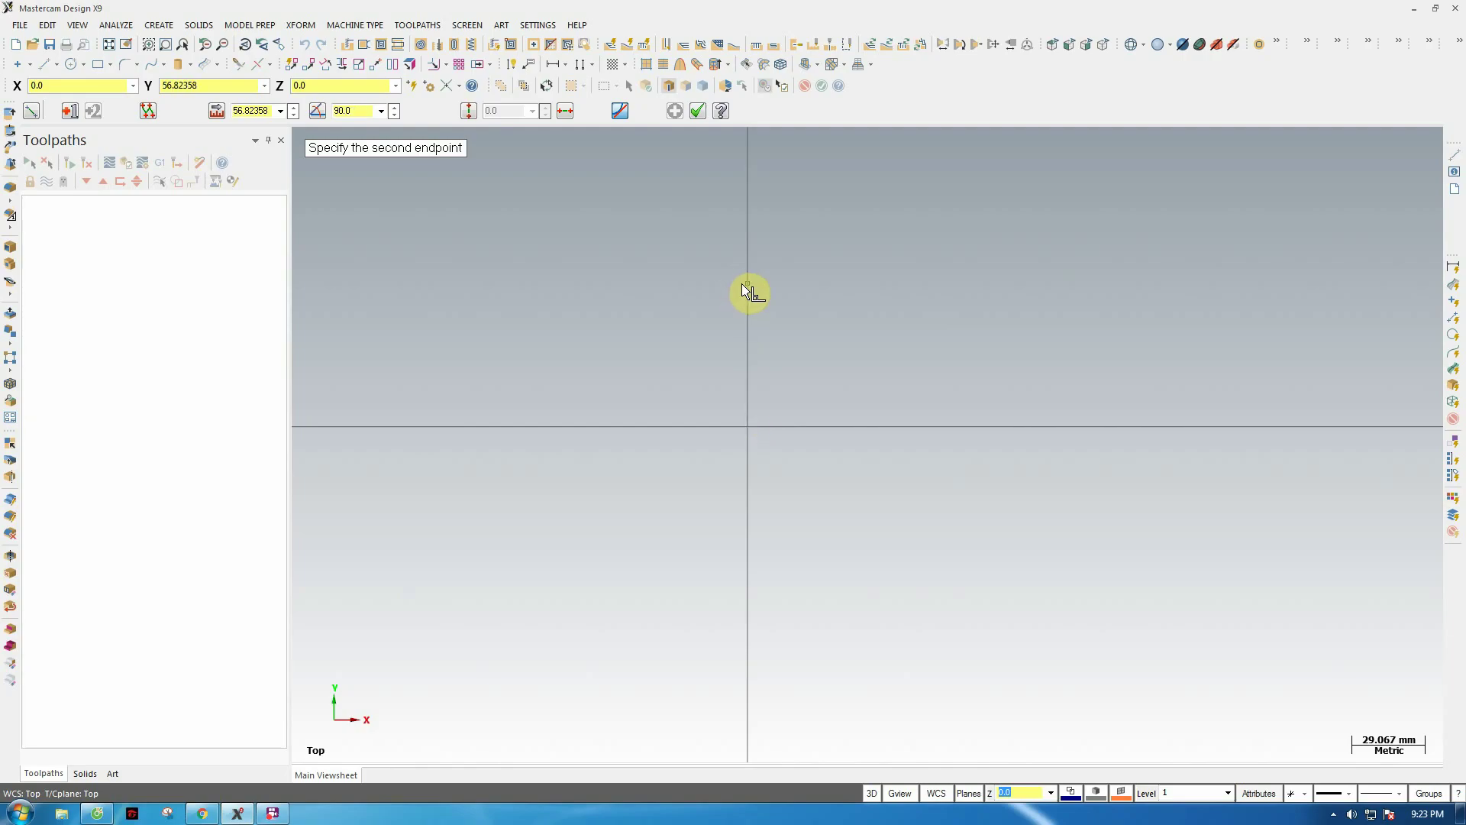
pyautogui.scroll(-3, 756, 419)
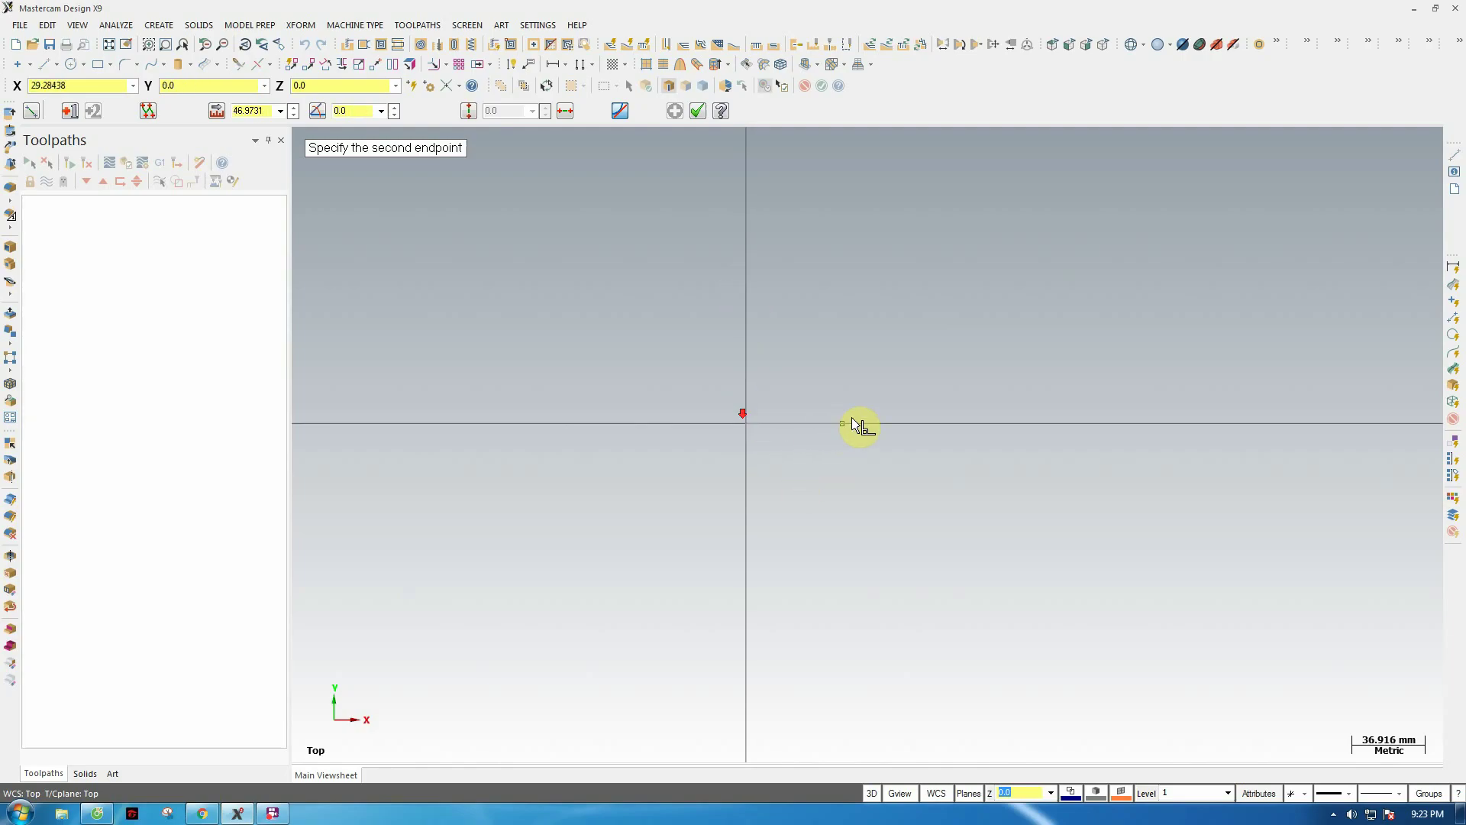
pyautogui.click(565, 111)
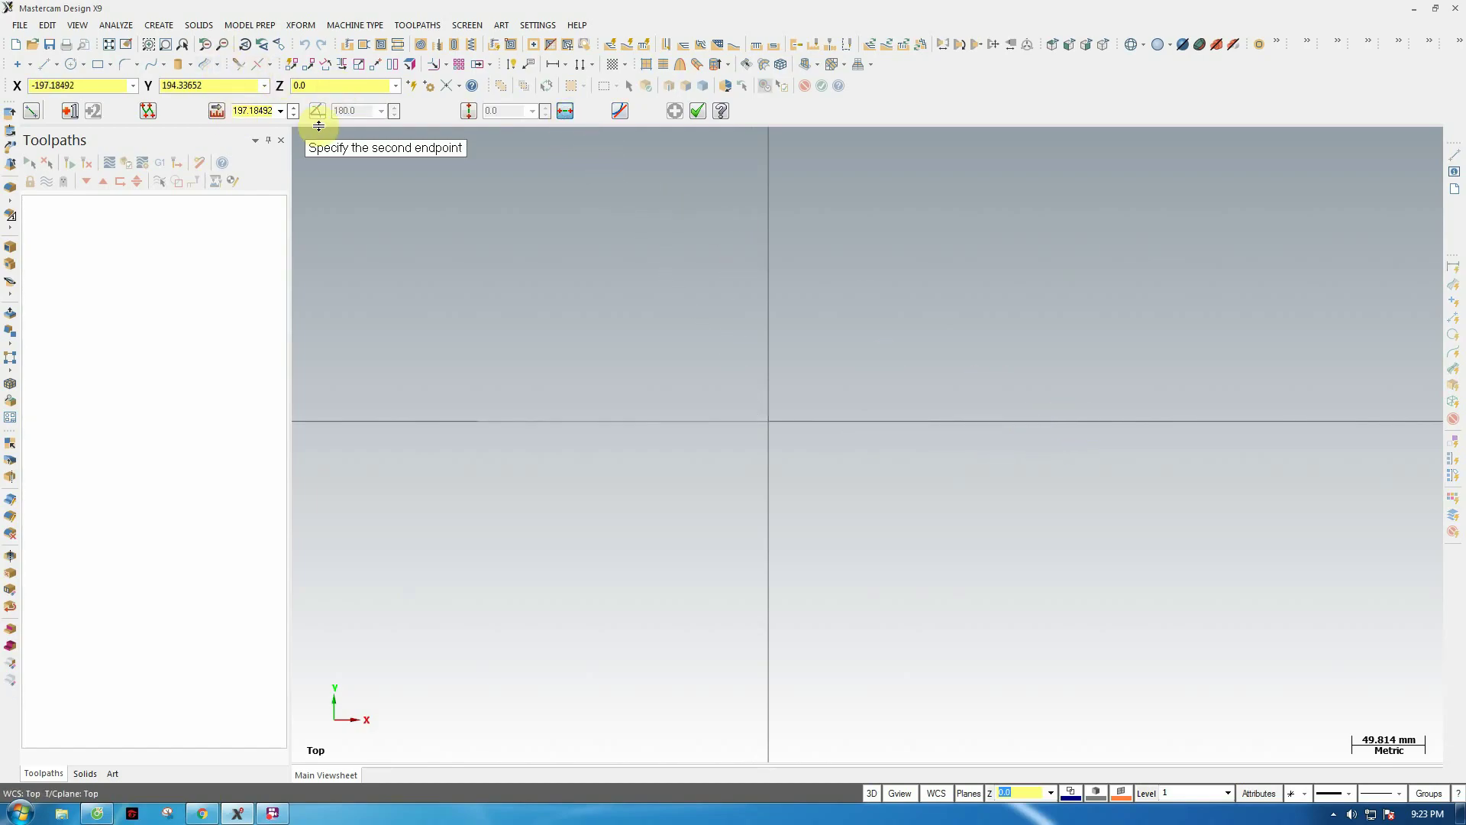
pyautogui.doubleClick(257, 112)
pyautogui.write('2')
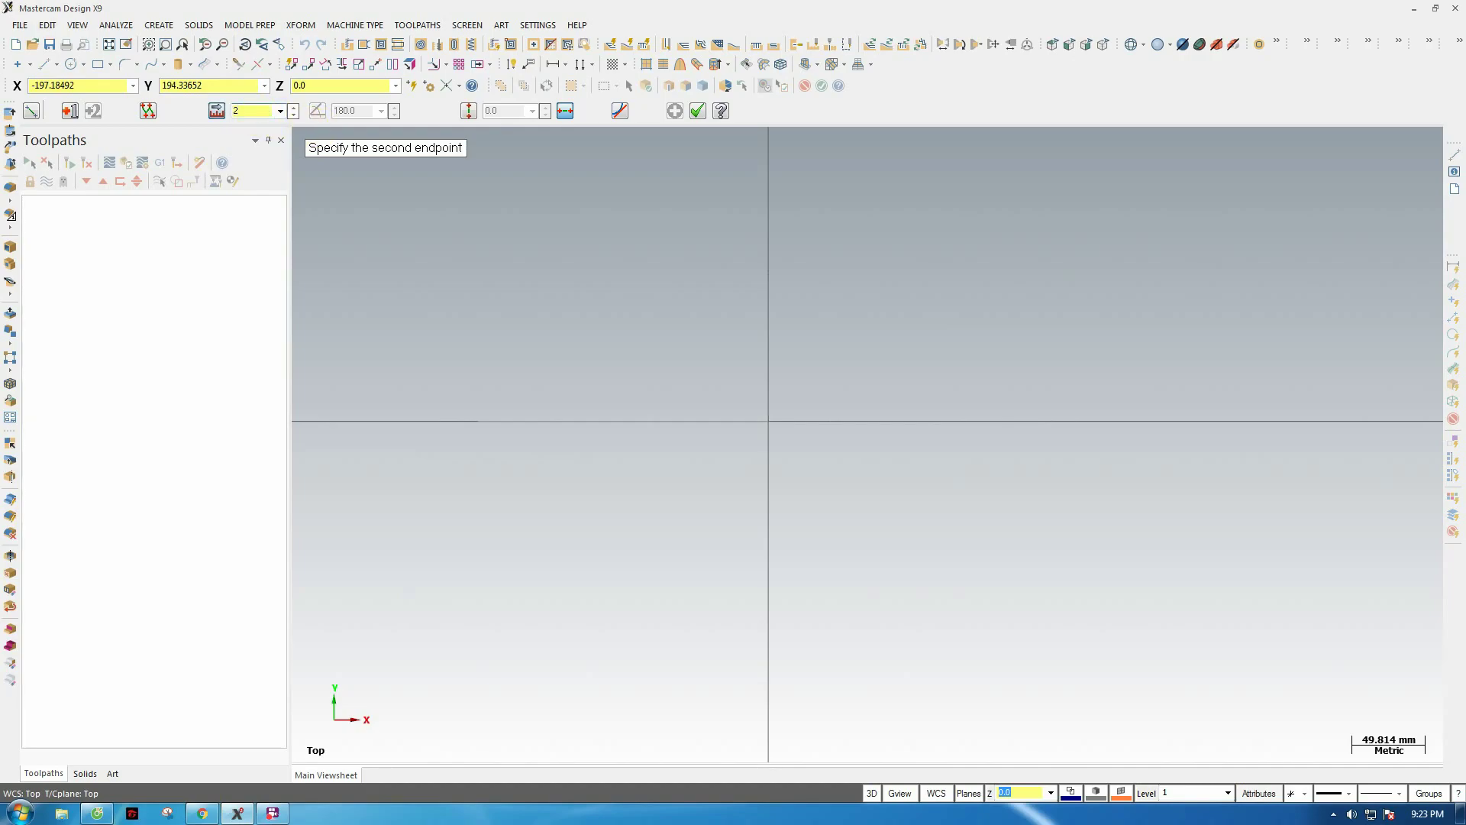
pyautogui.write('00')
pyautogui.press('Return')
pyautogui.click(699, 113)
pyautogui.scroll(-3, 736, 301)
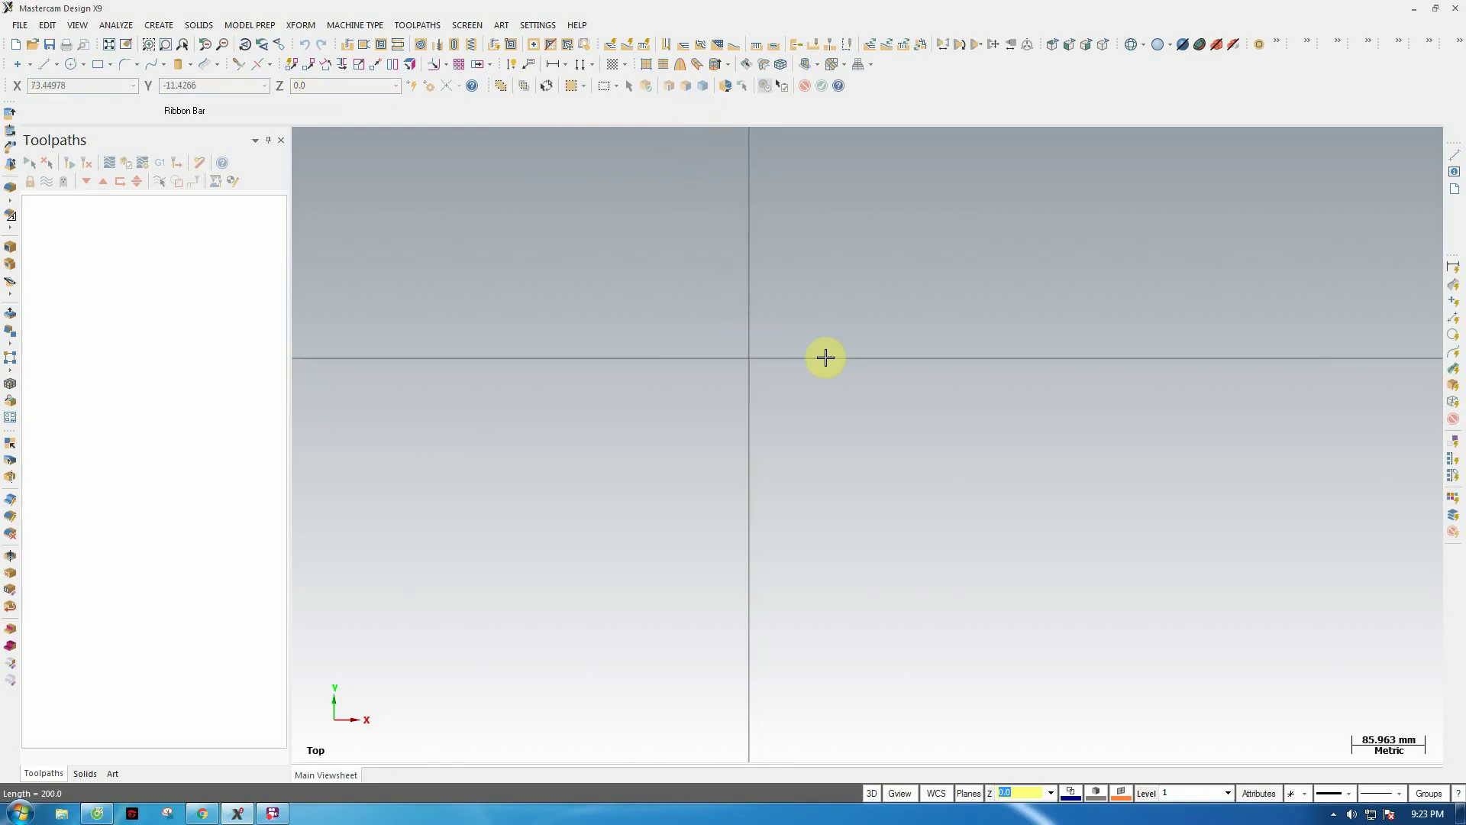
# - Draw a 200 mm horizontal line from the origin along the positive X axis
pyautogui.click(51, 61)
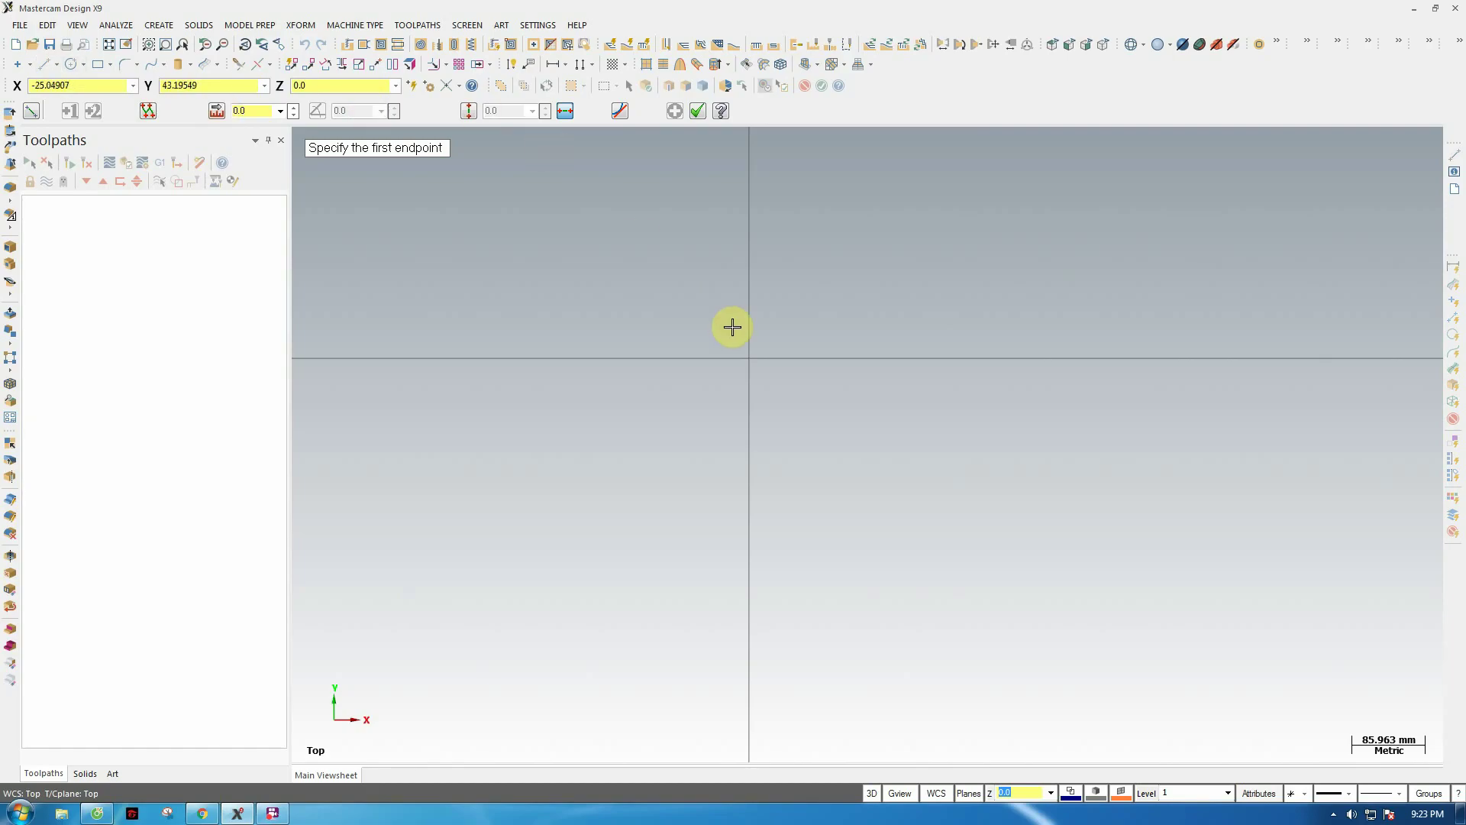
pyautogui.click(750, 357)
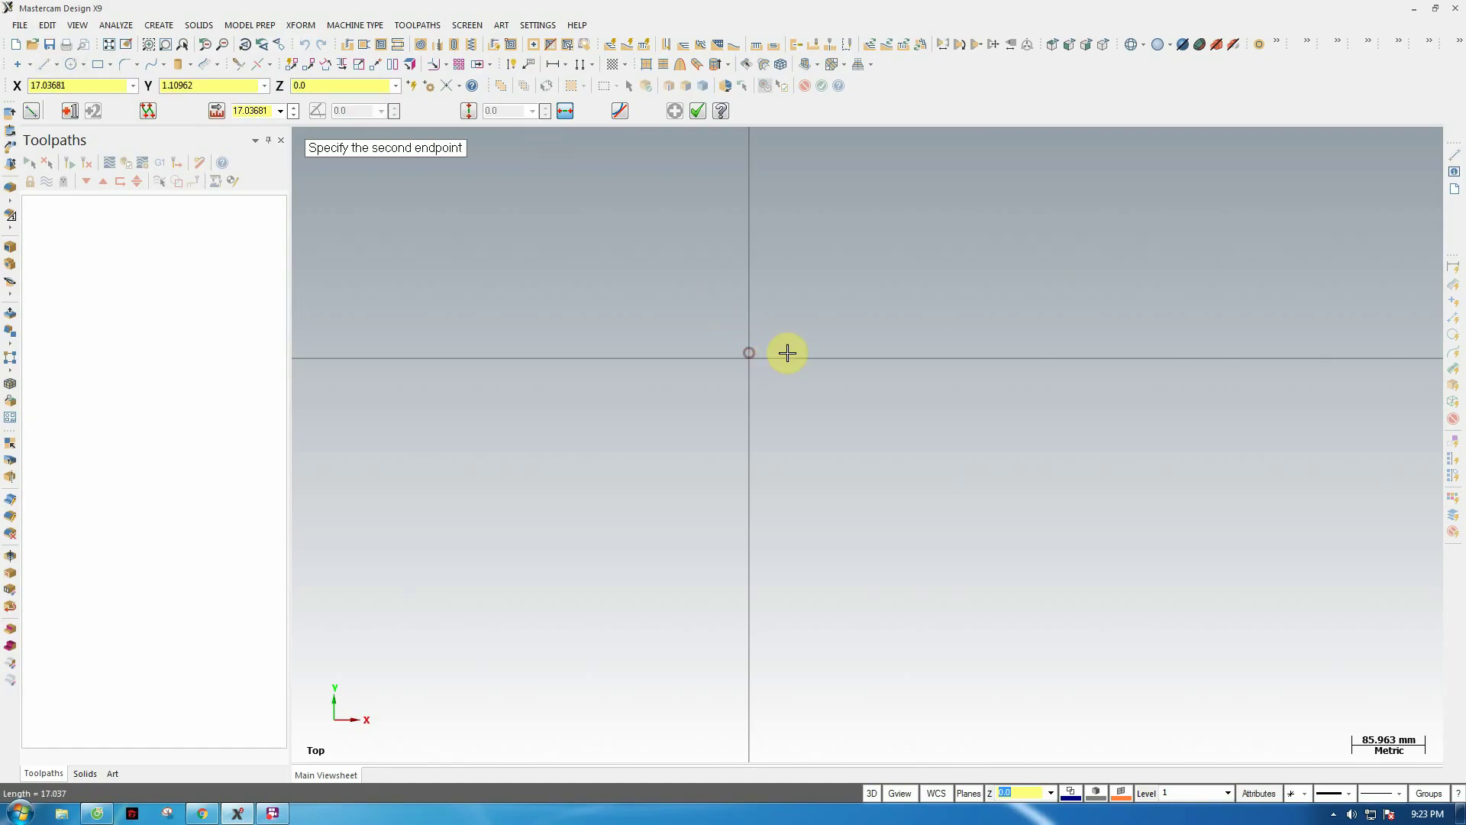
pyautogui.click(1071, 358)
pyautogui.click(256, 111)
pyautogui.write('200')
pyautogui.press('Return')
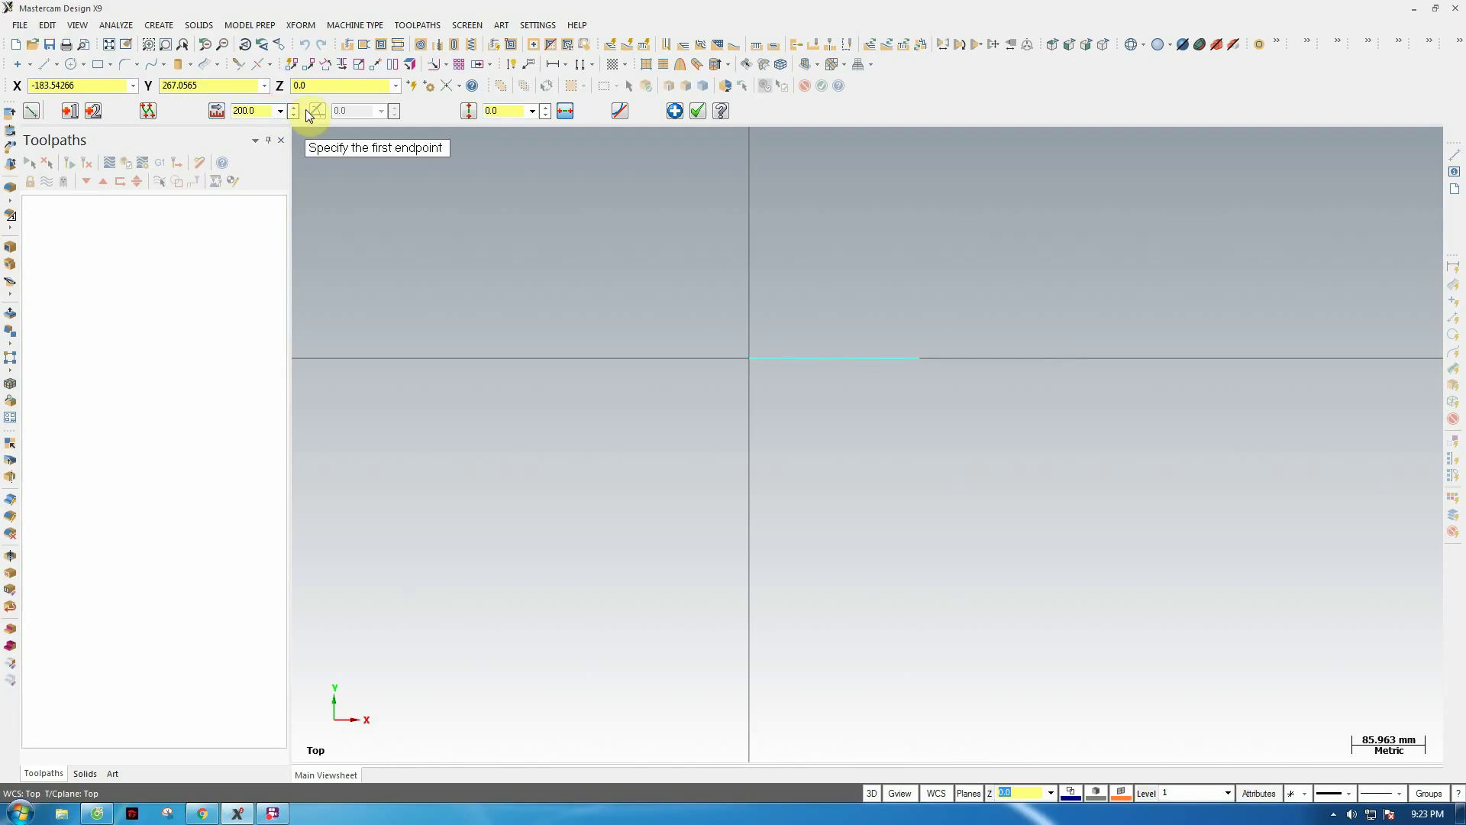
pyautogui.click(700, 112)
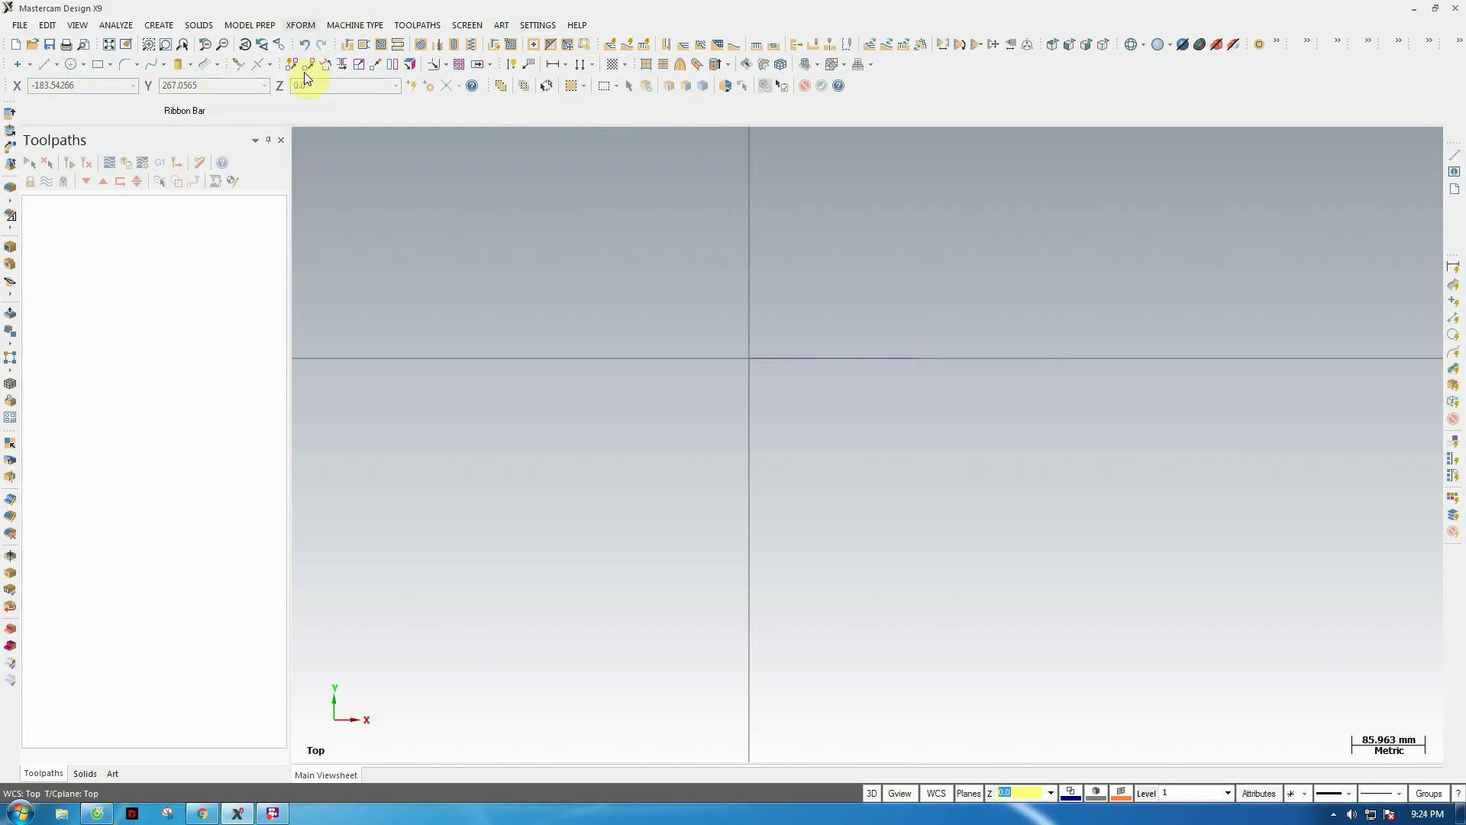
# - Offset copies of the horizontal line 25 mm to both sides, above and below it
pyautogui.click(298, 25)
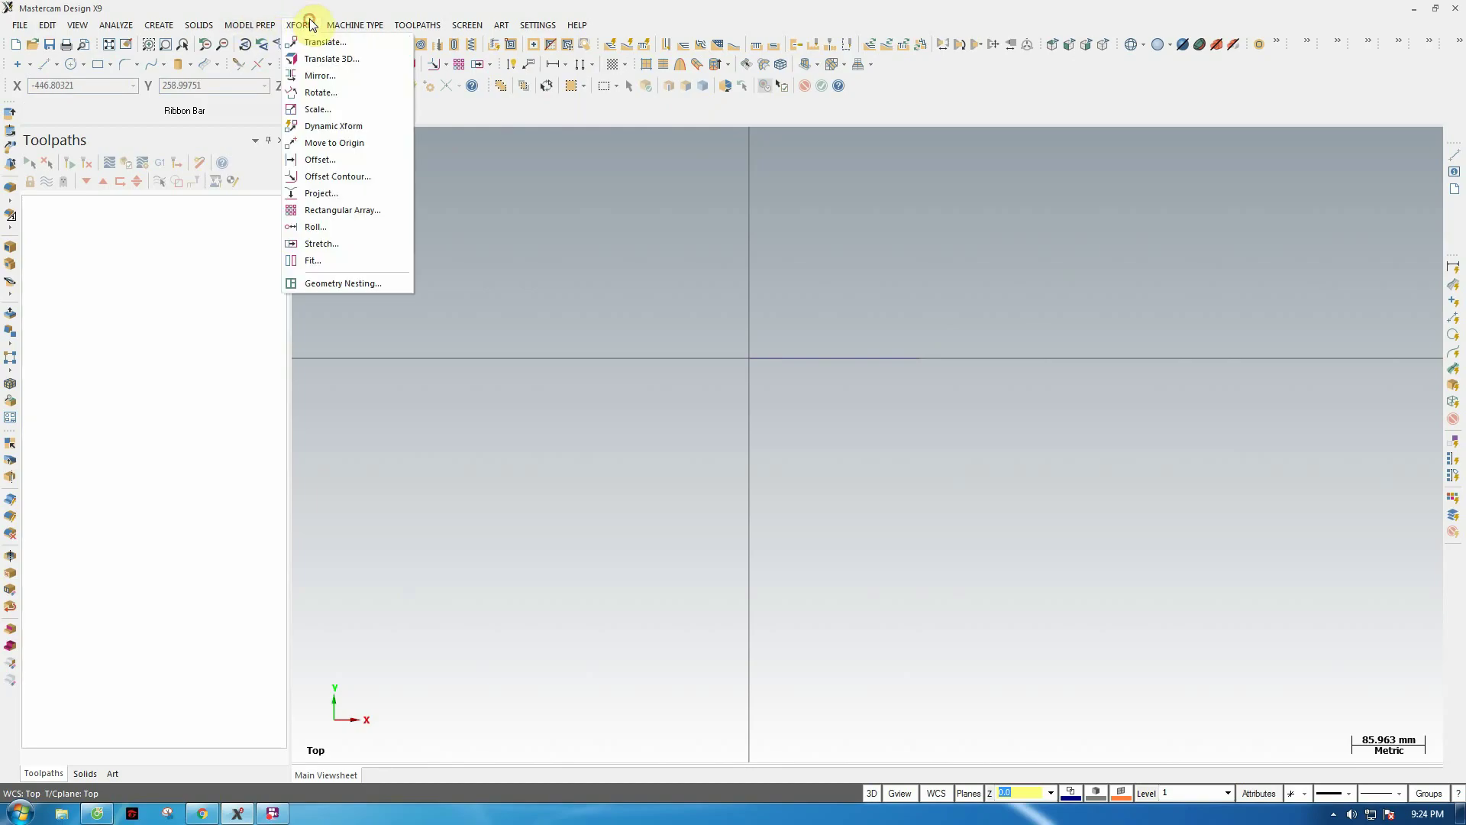
pyautogui.click(325, 159)
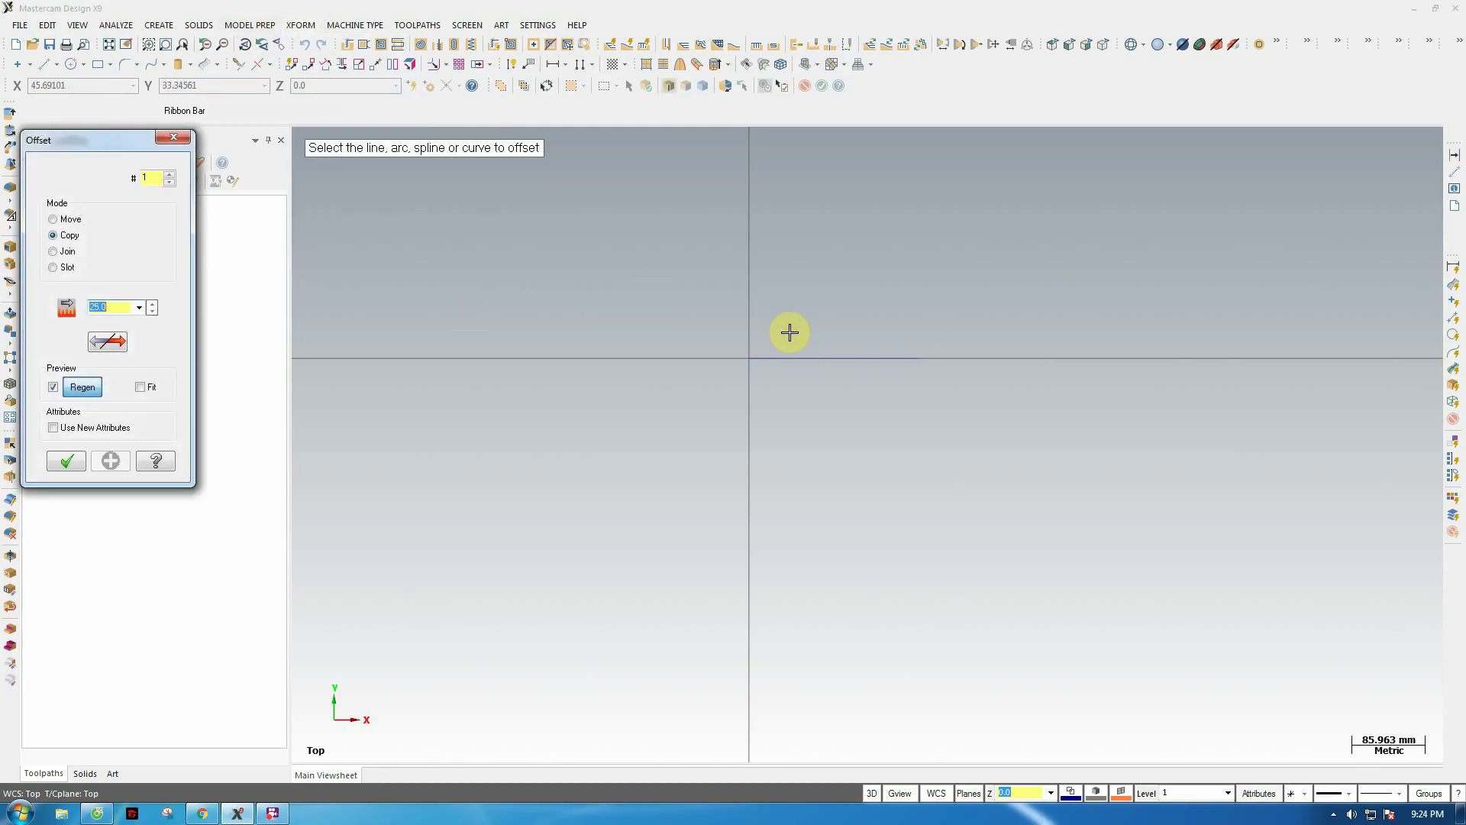
pyautogui.click(812, 357)
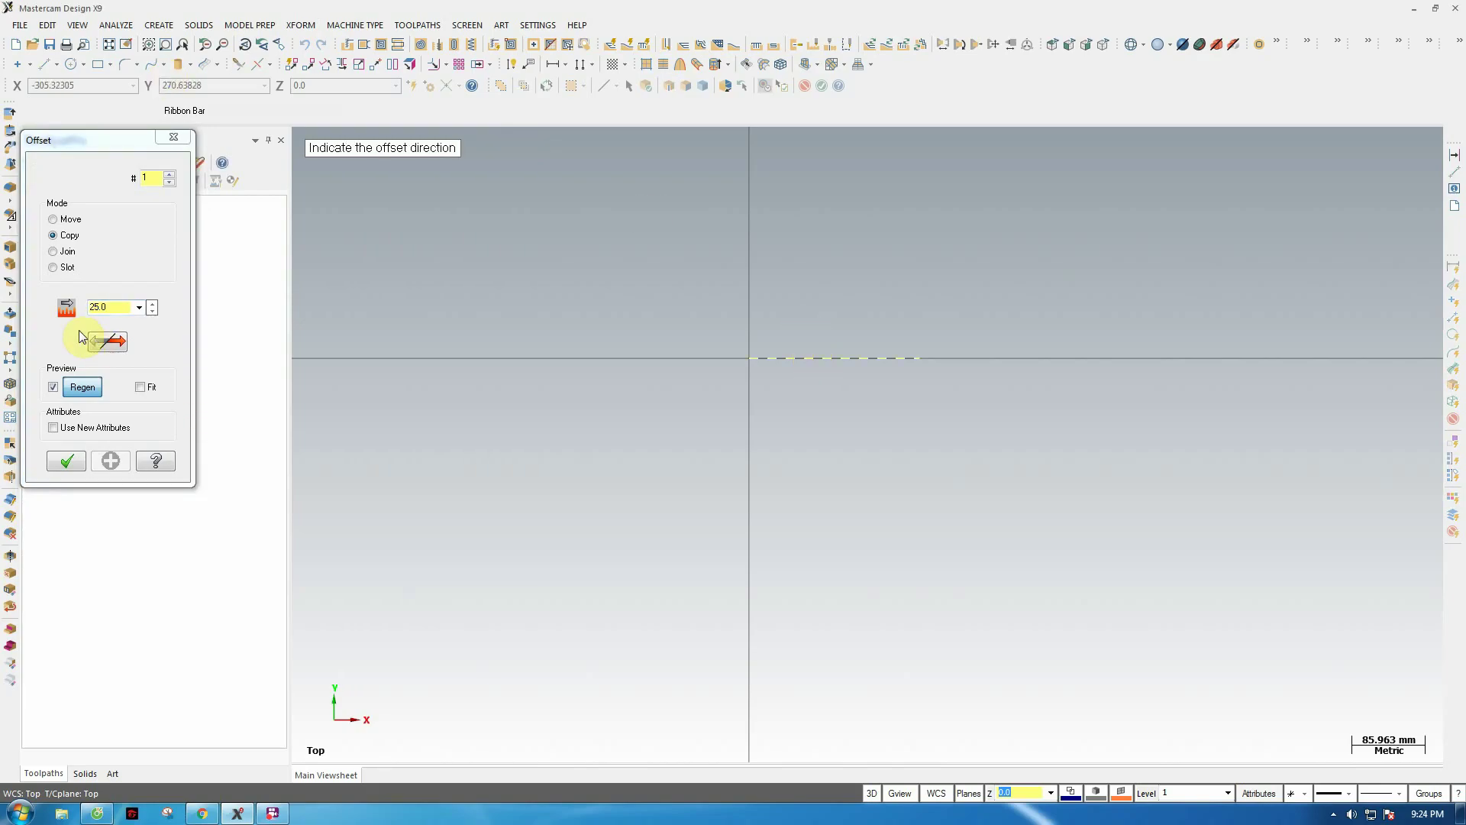
pyautogui.scroll(-2, 561, 426)
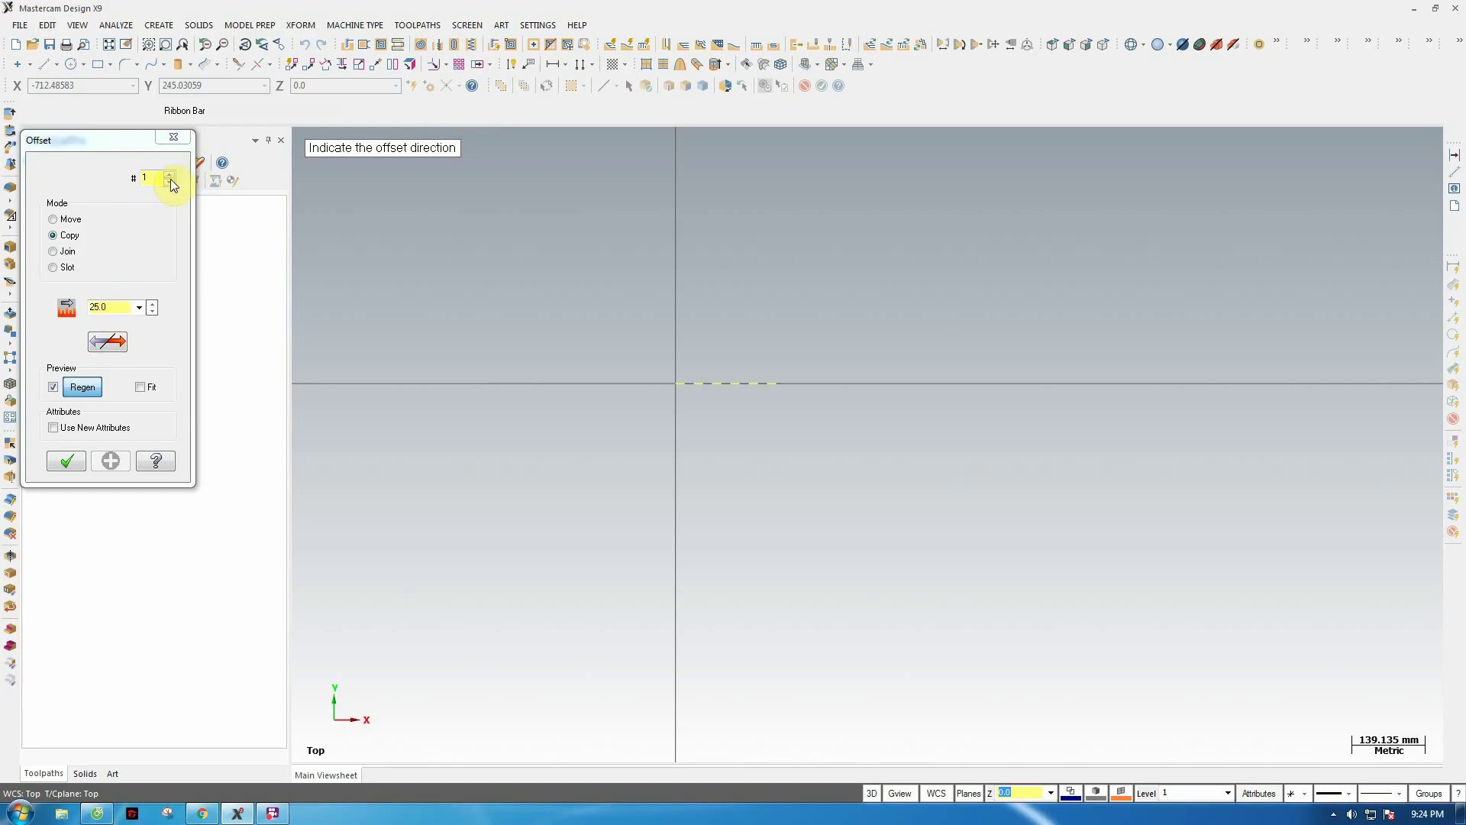
pyautogui.click(737, 349)
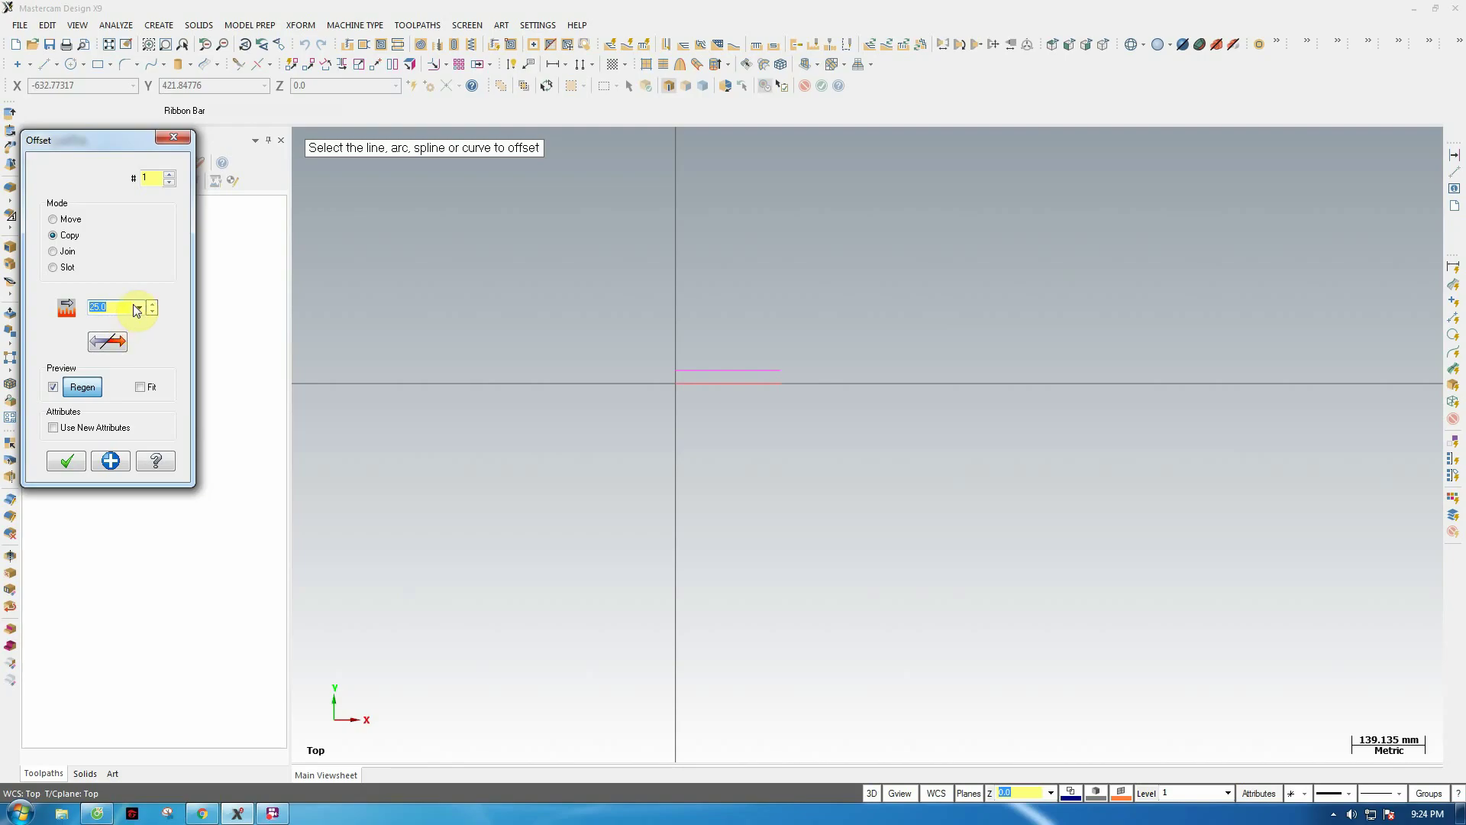
pyautogui.click(120, 347)
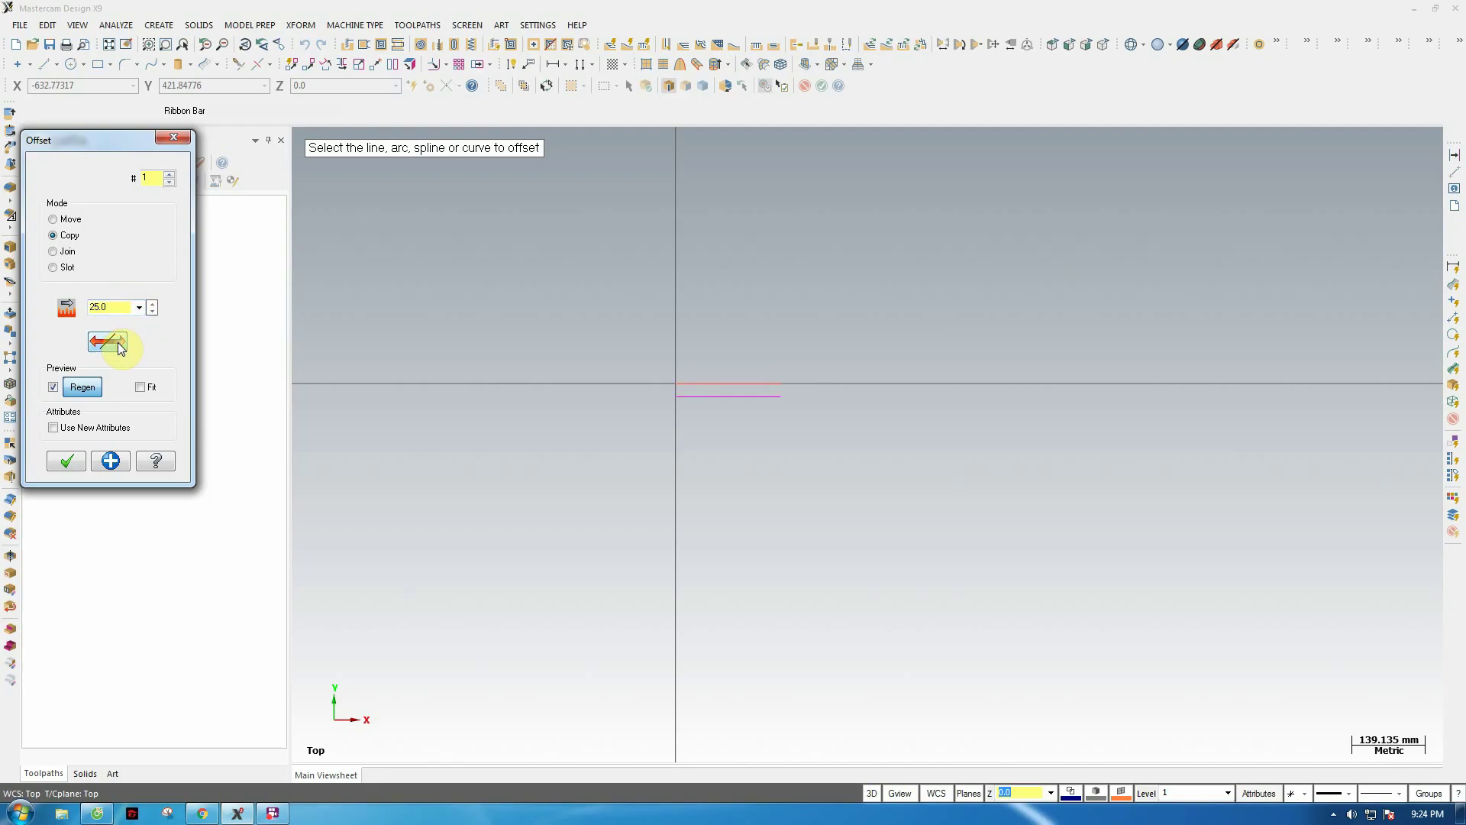
pyautogui.click(120, 347)
pyautogui.click(108, 463)
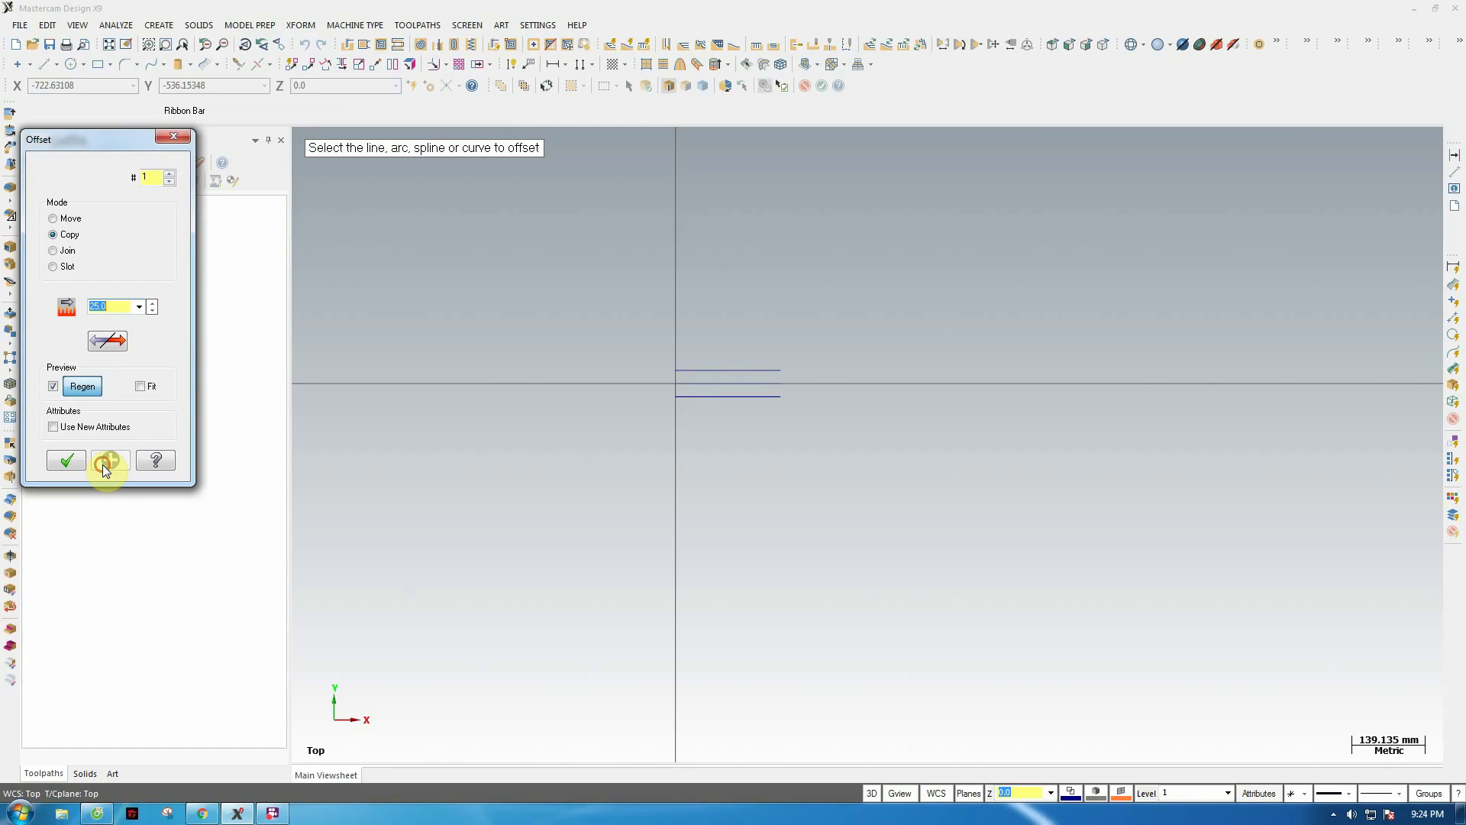
pyautogui.click(60, 461)
# - Draw a vertical line joining the right endpoints of the upper and lower offset lines at X 200
pyautogui.scroll(3, 840, 367)
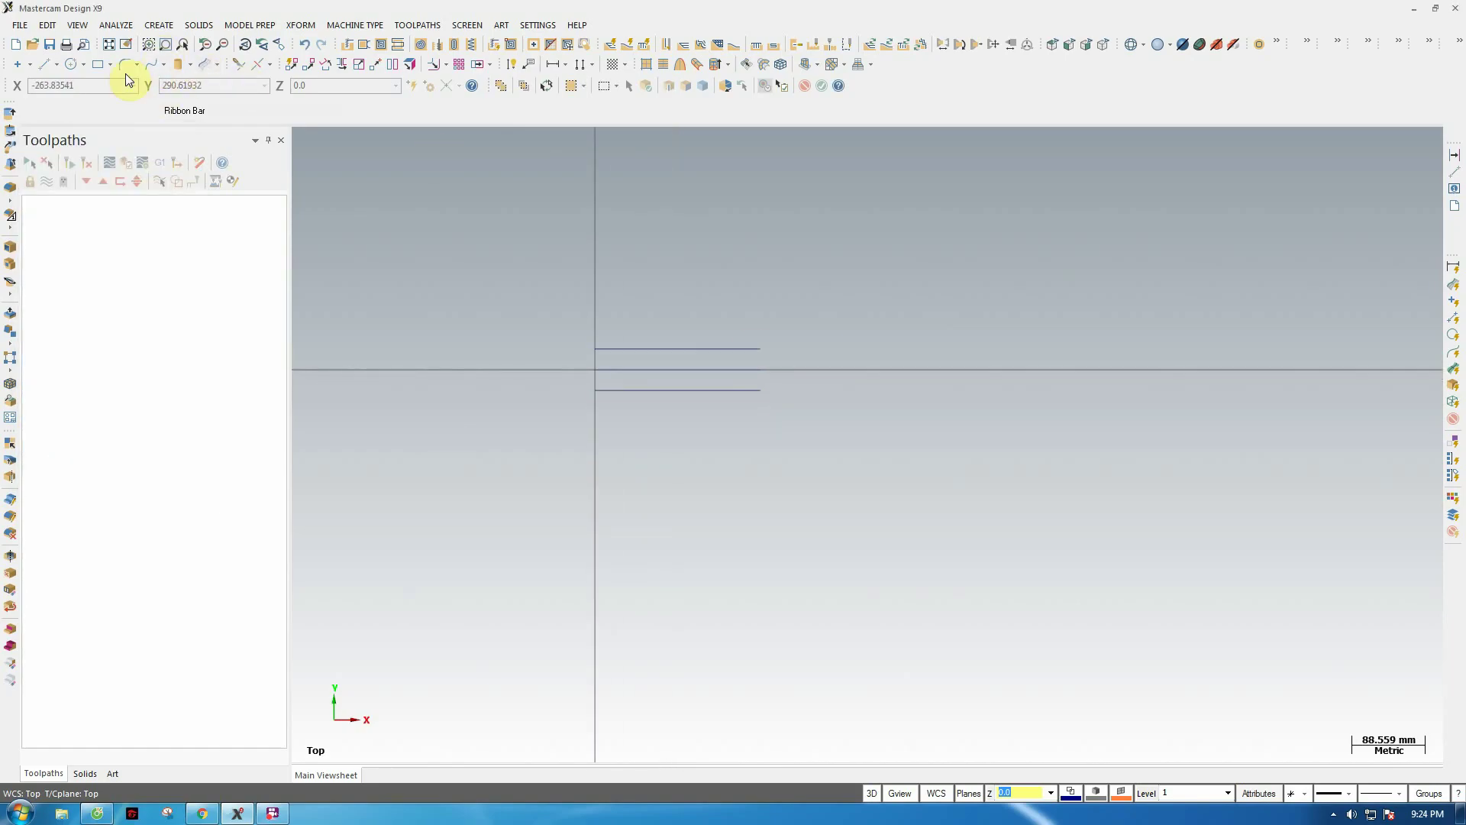
pyautogui.click(60, 65)
pyautogui.click(56, 79)
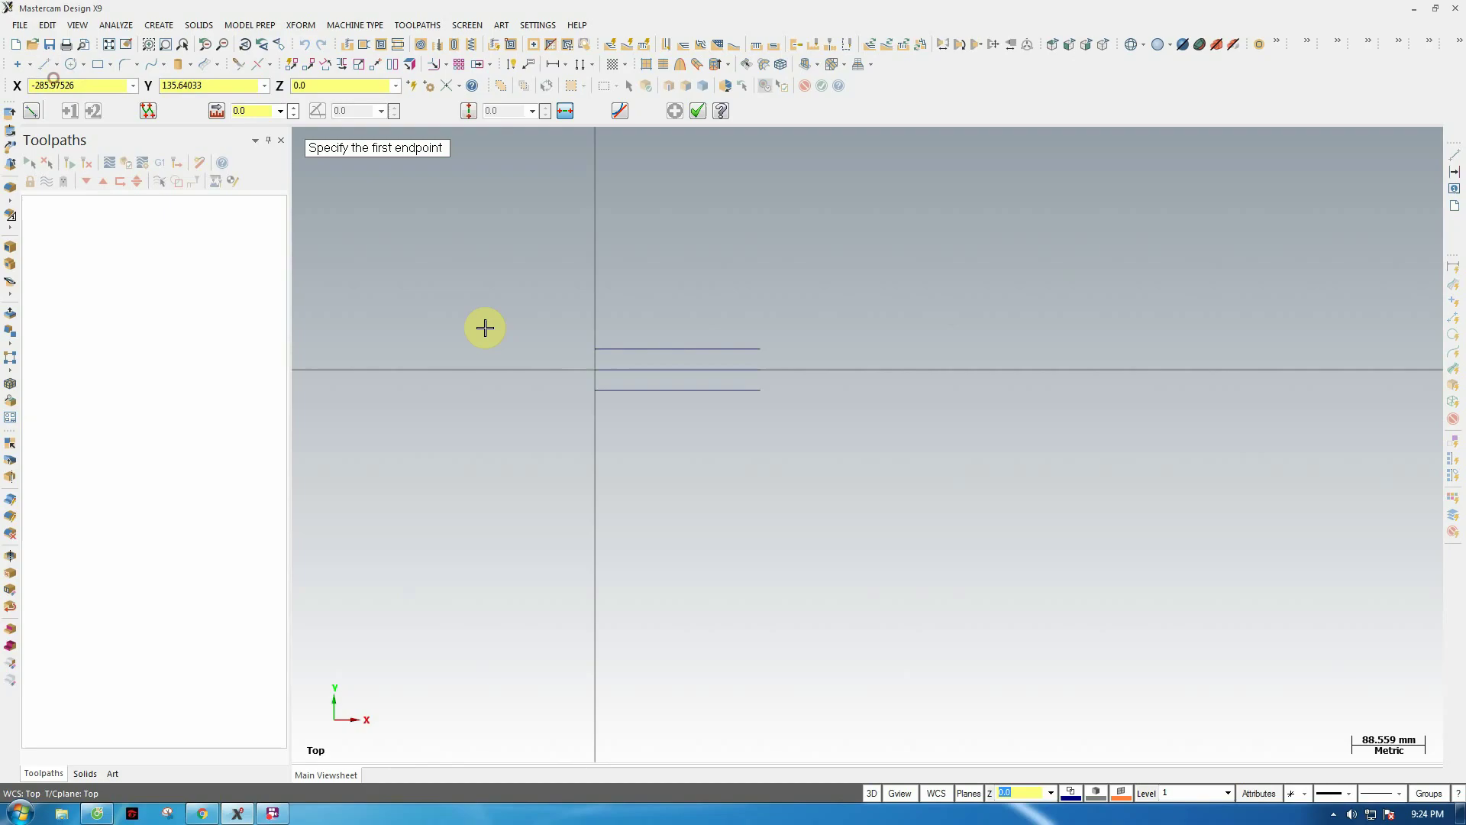
pyautogui.scroll(1, 774, 348)
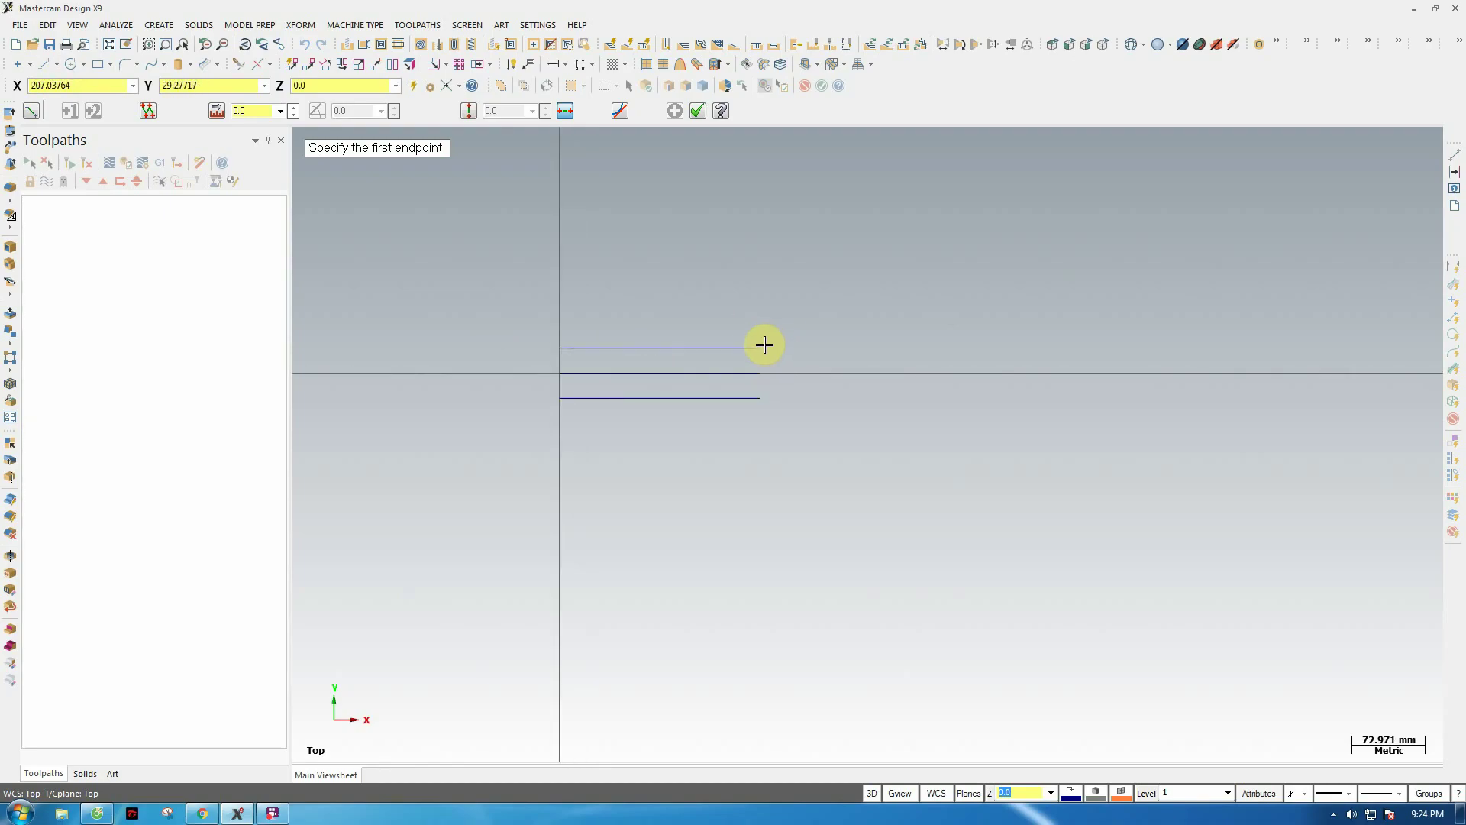
pyautogui.click(762, 349)
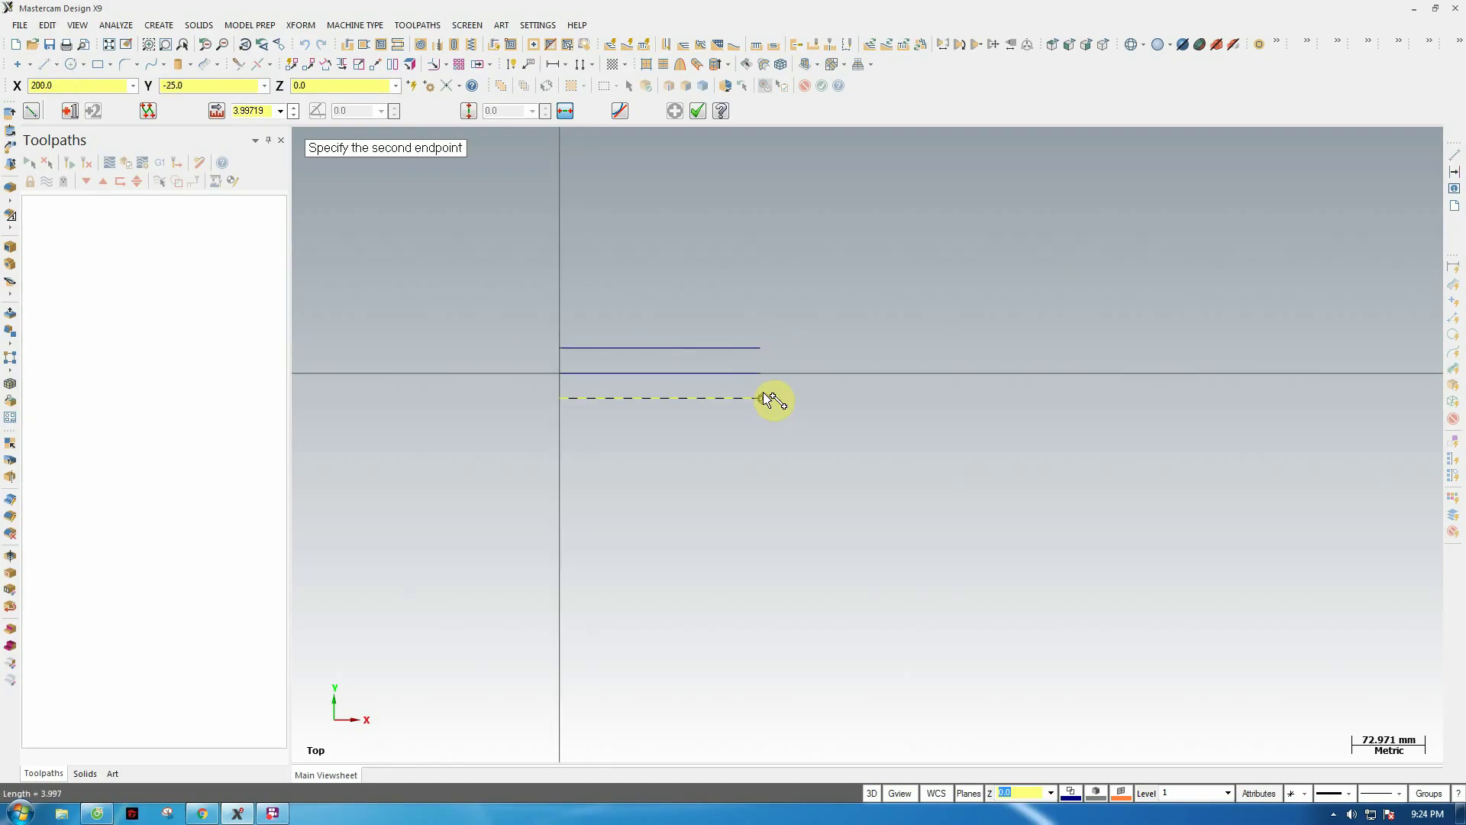
pyautogui.click(468, 111)
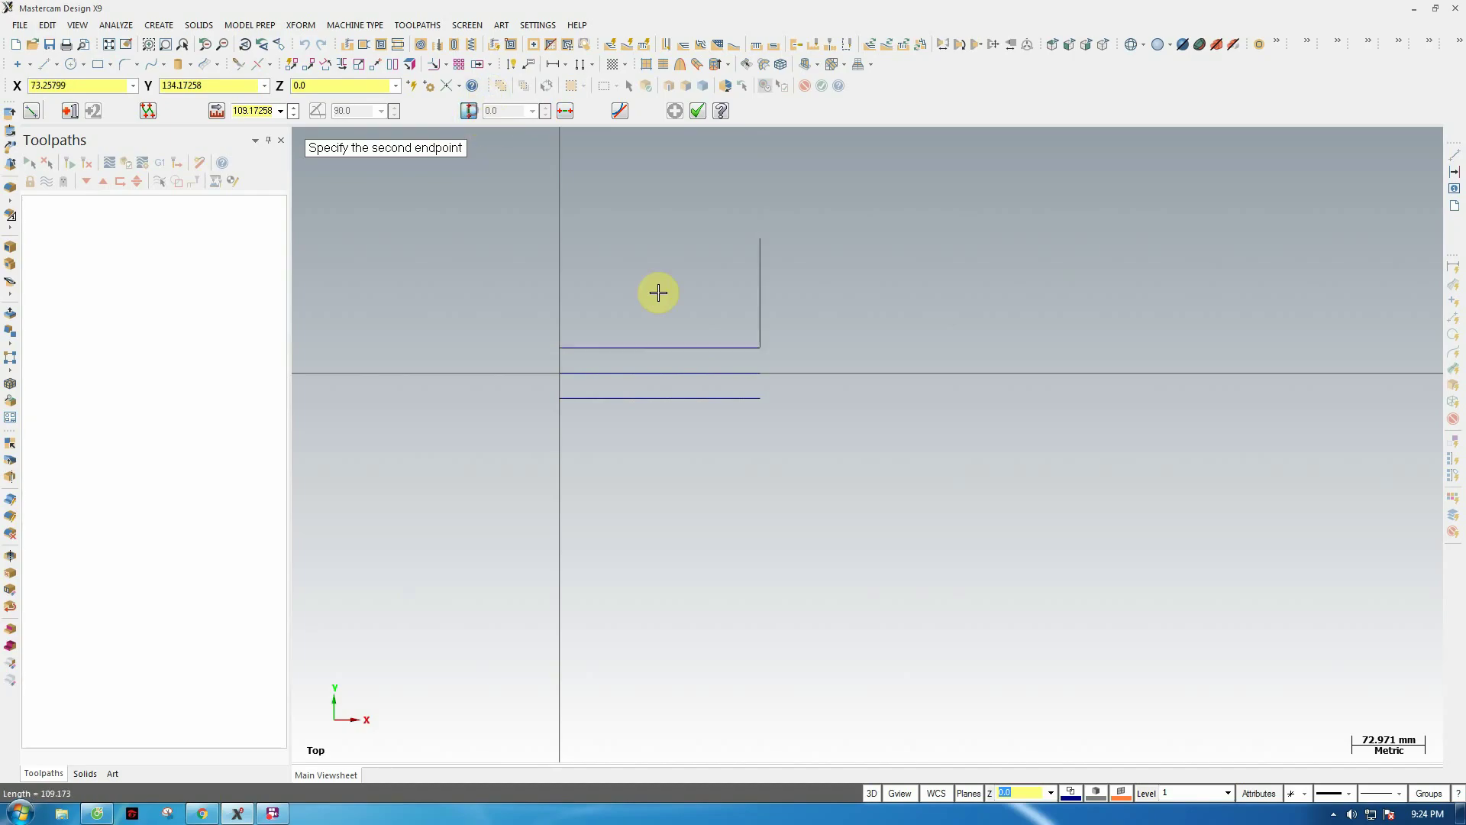
pyautogui.click(760, 399)
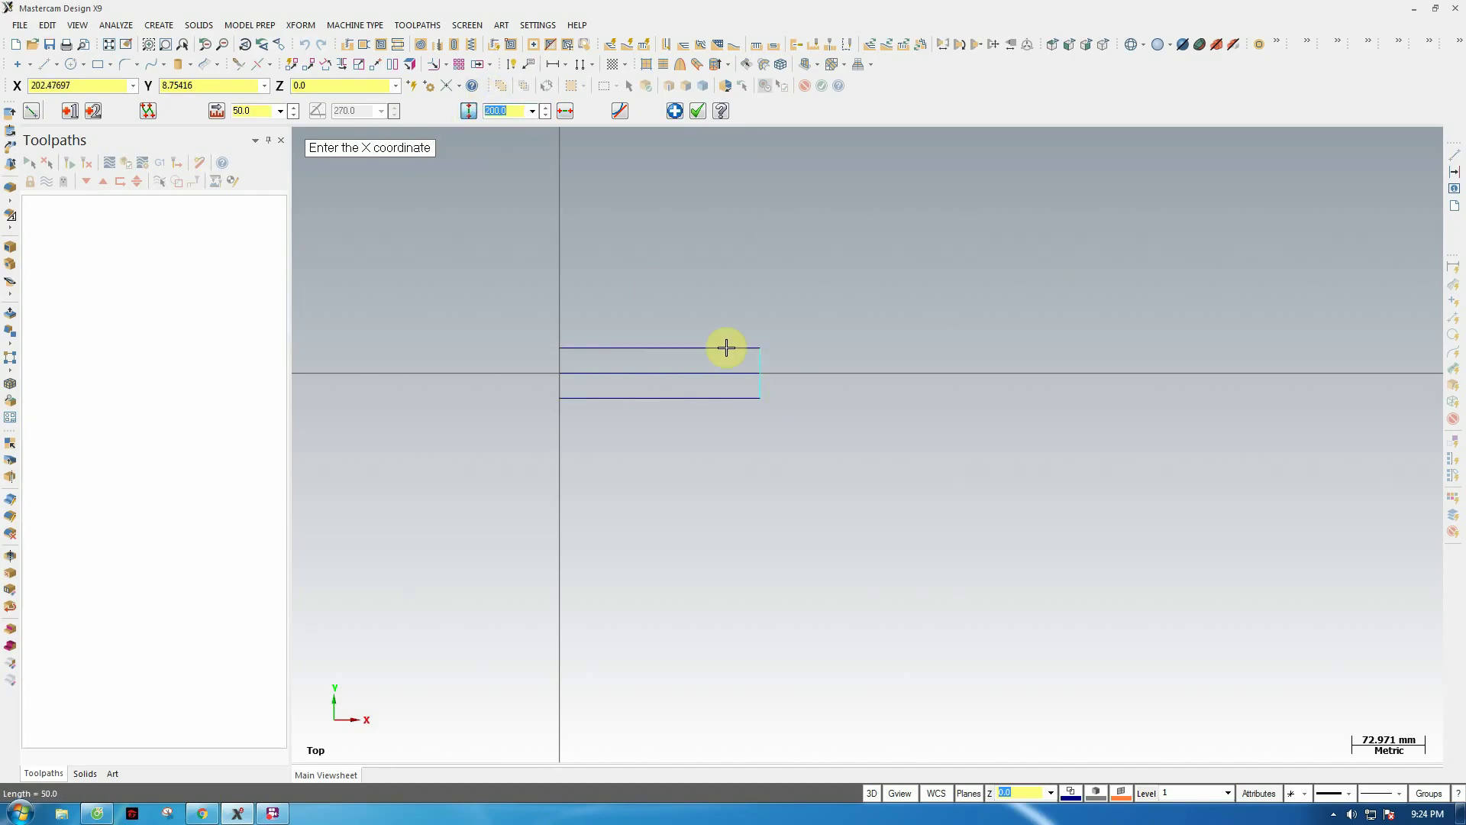
# - Close the left end at X 0 with a vertical line between the offset lines, and delete the middle horizontal line
pyautogui.click(560, 348)
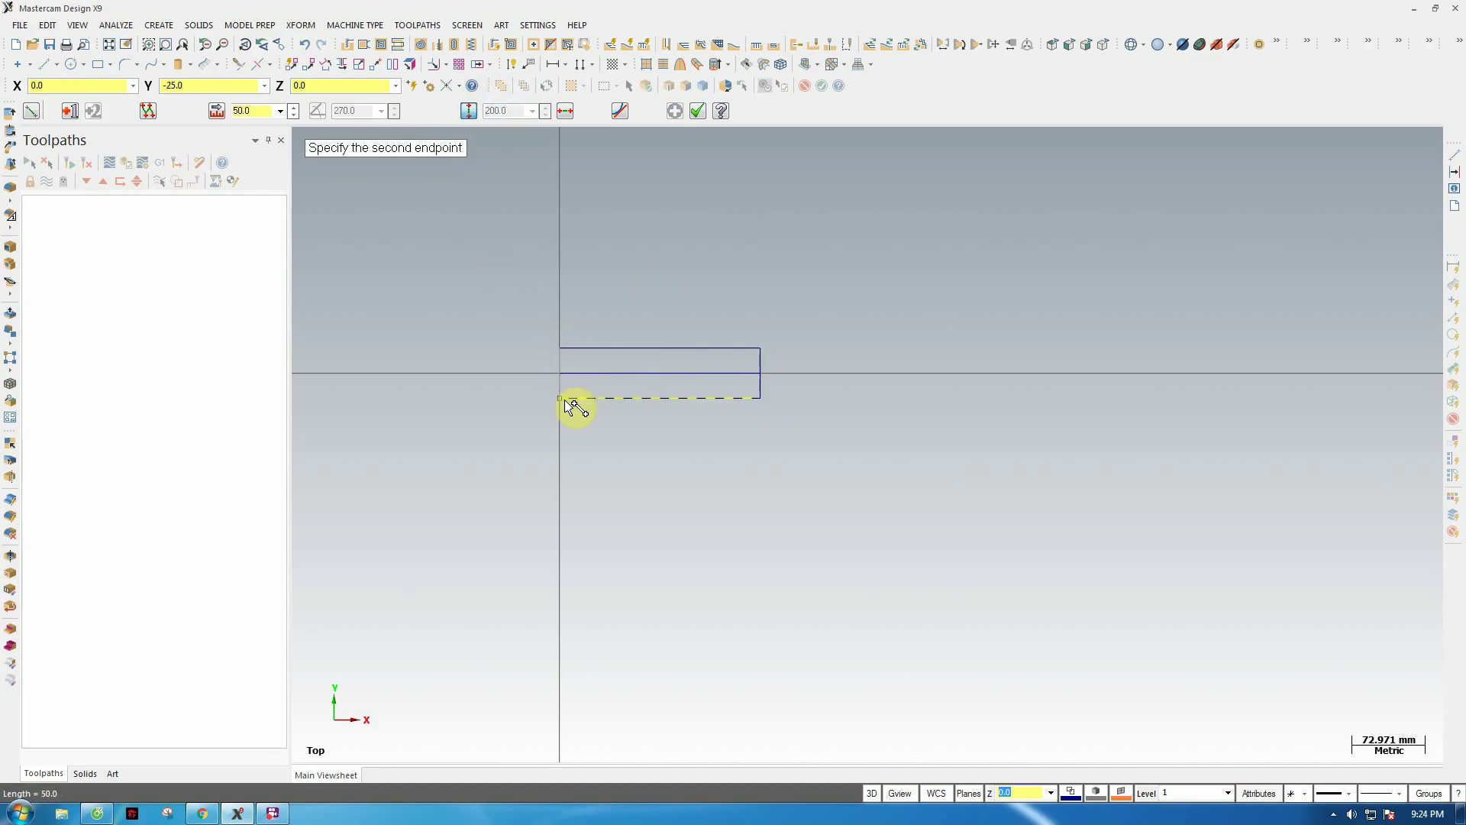
pyautogui.click(561, 398)
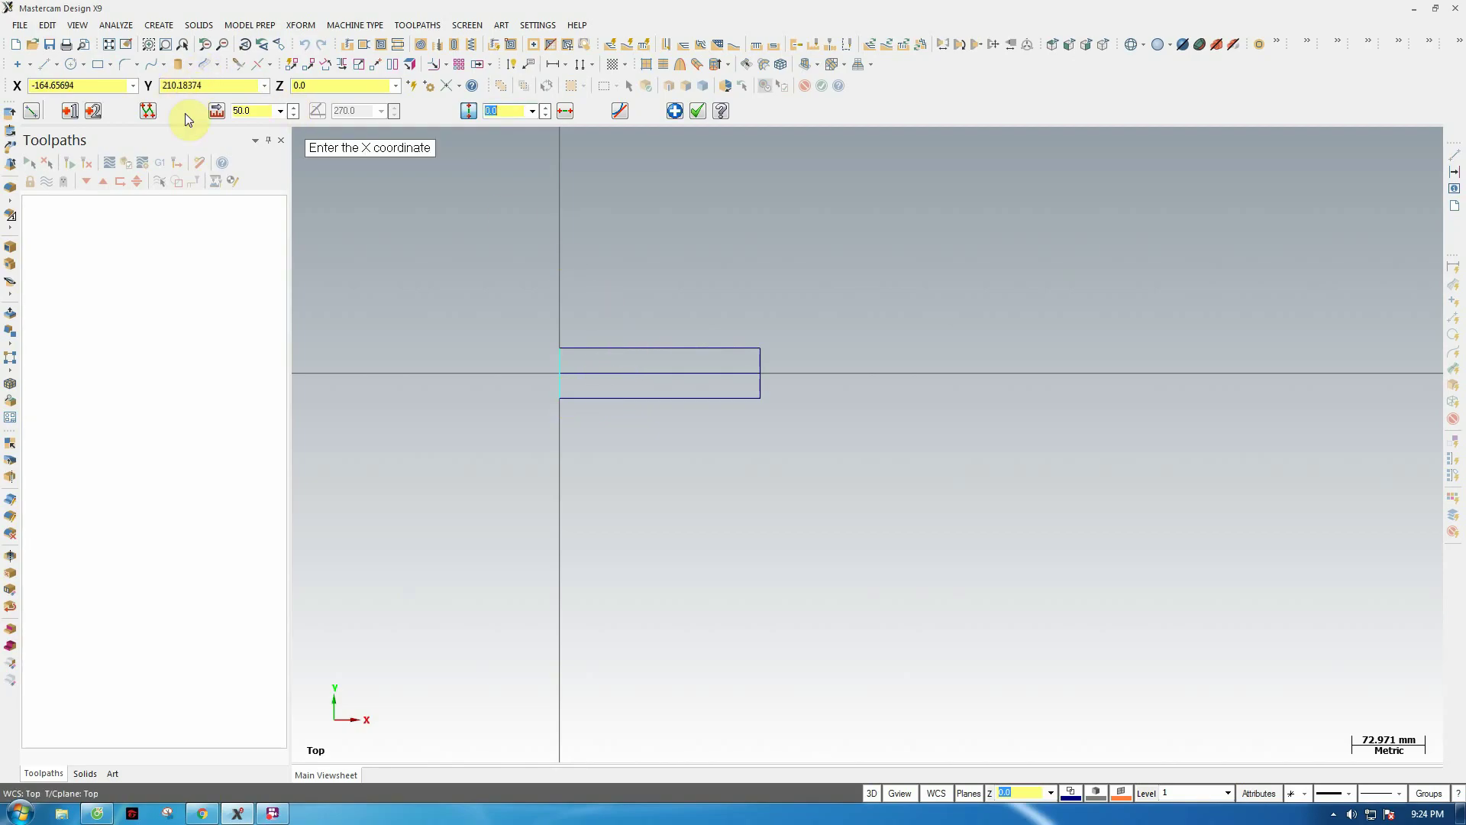
pyautogui.click(675, 111)
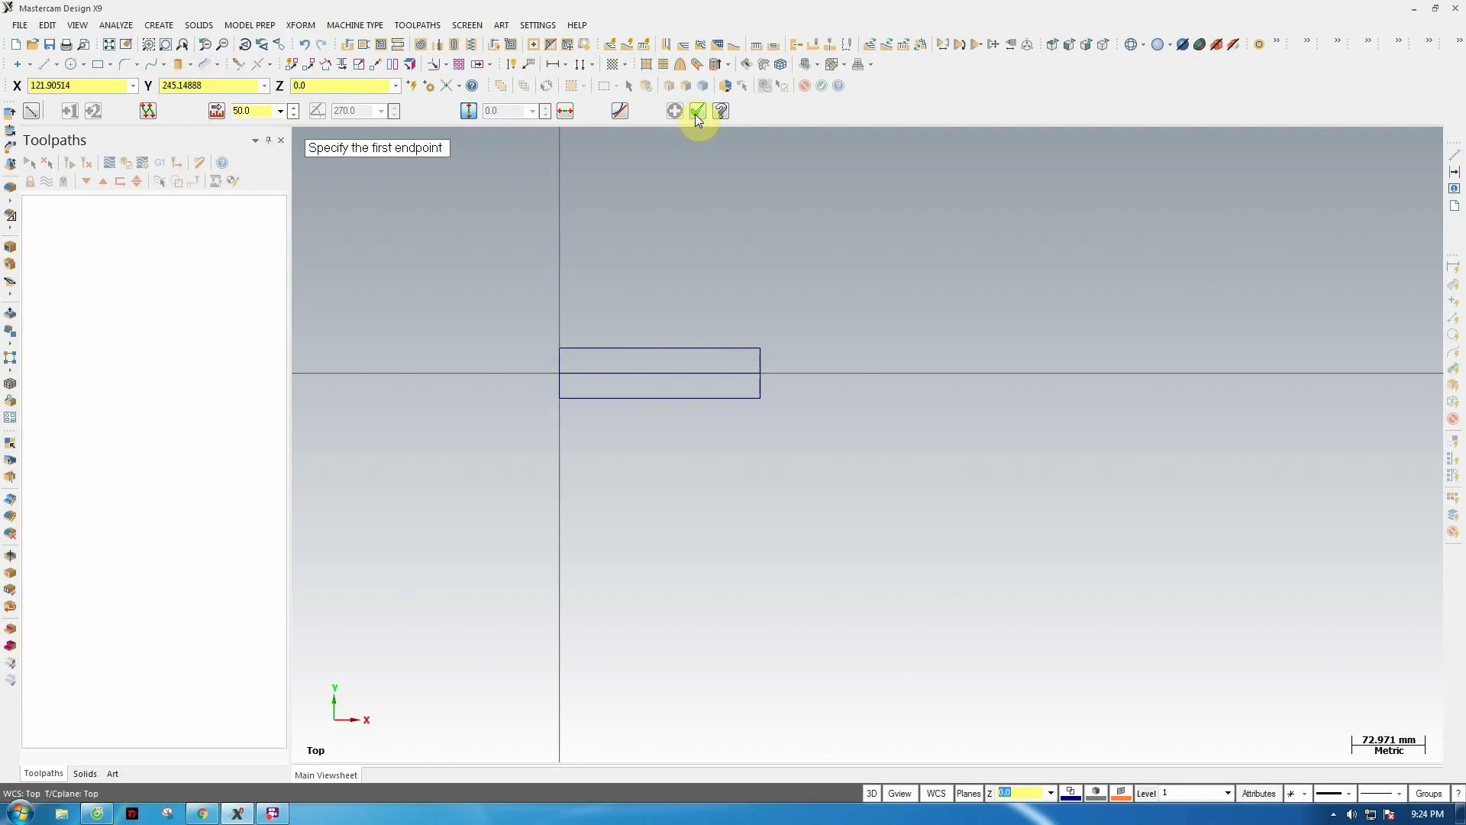
pyautogui.click(696, 112)
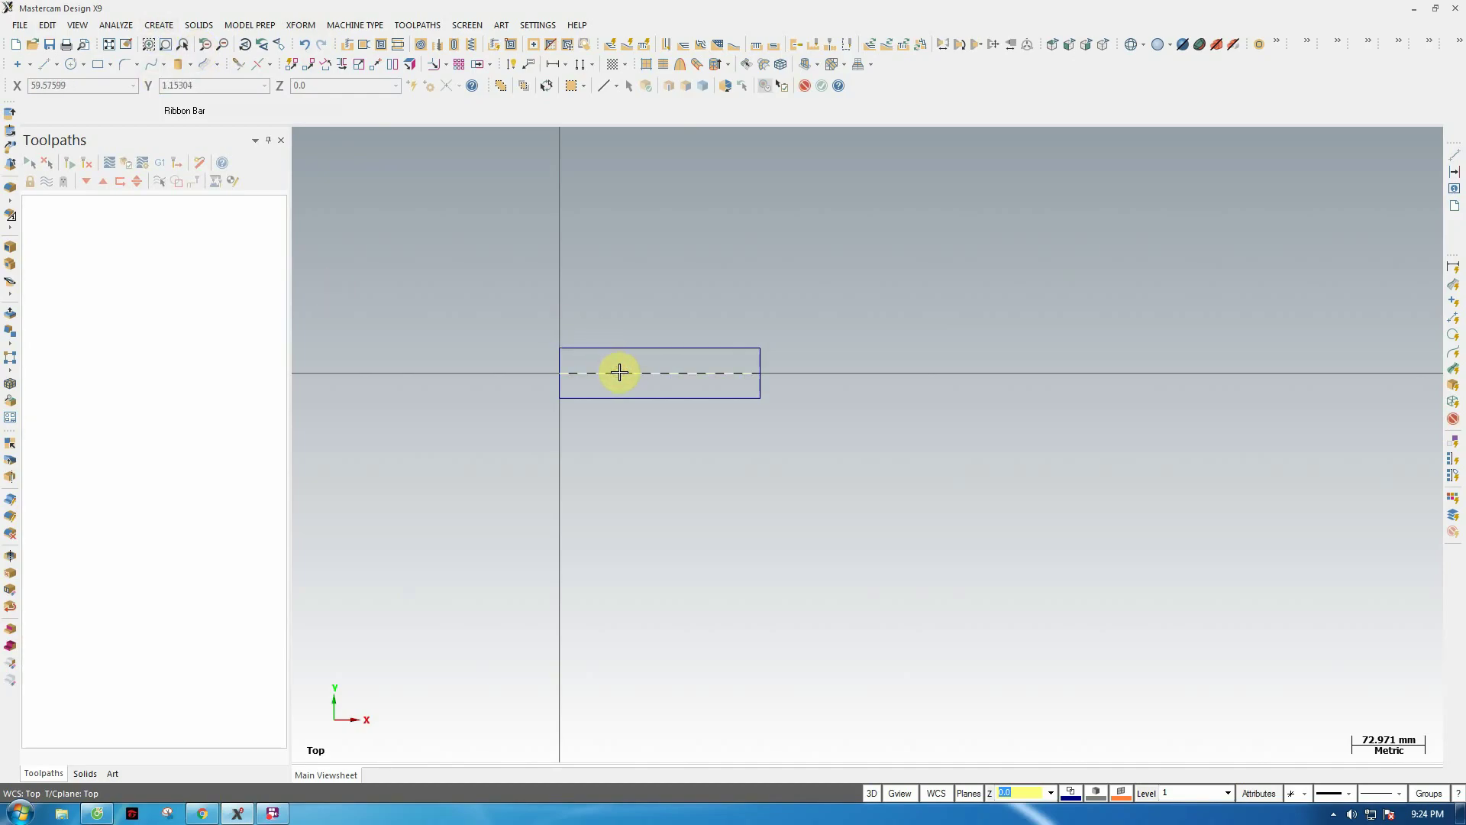
pyautogui.click(619, 373)
pyautogui.scroll(-1, 601, 446)
# - Save the drawing to the Desktop as a Mastercam X9 file named 09
pyautogui.click(30, 29)
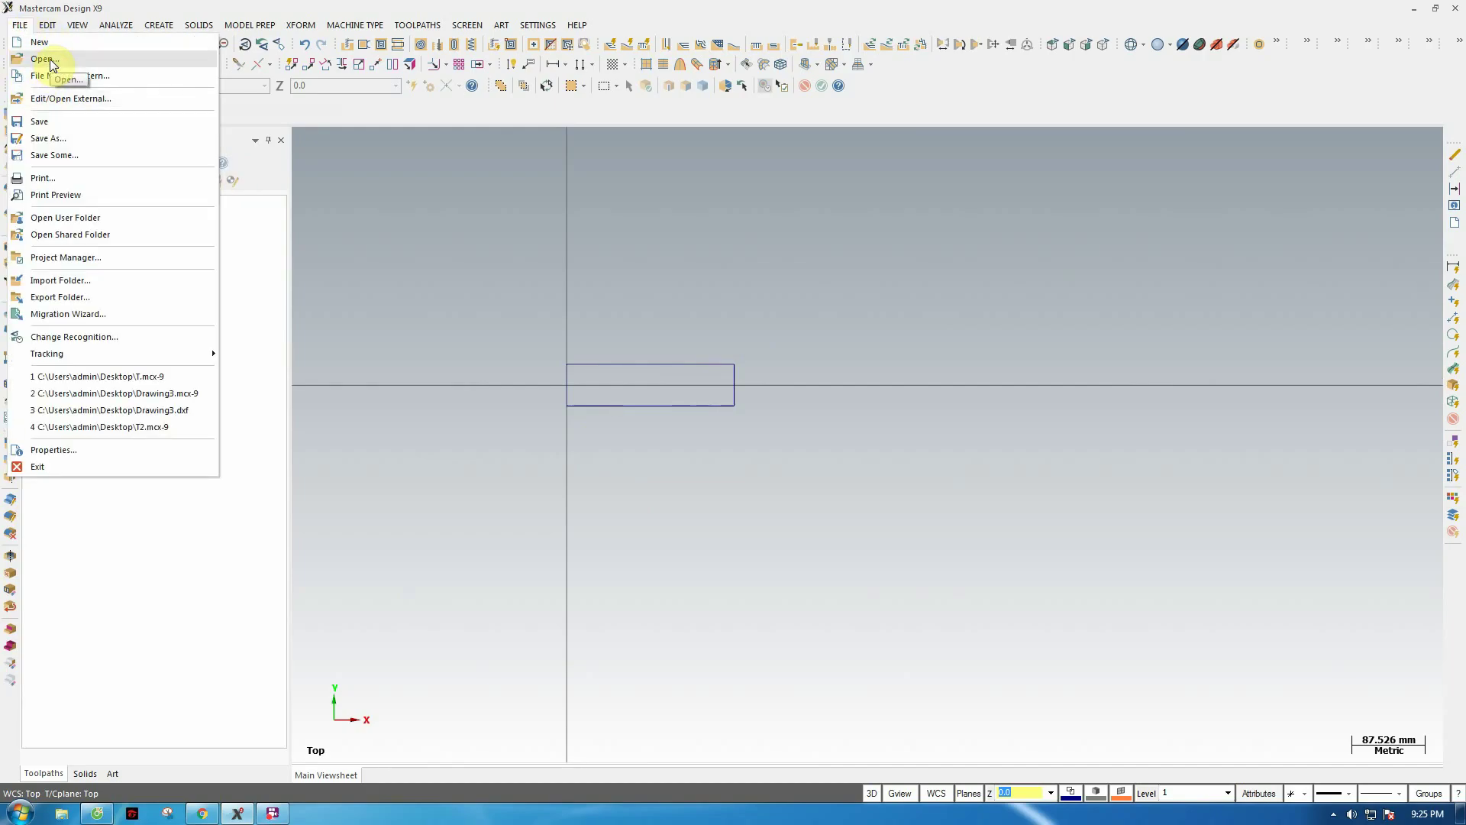
pyautogui.click(61, 137)
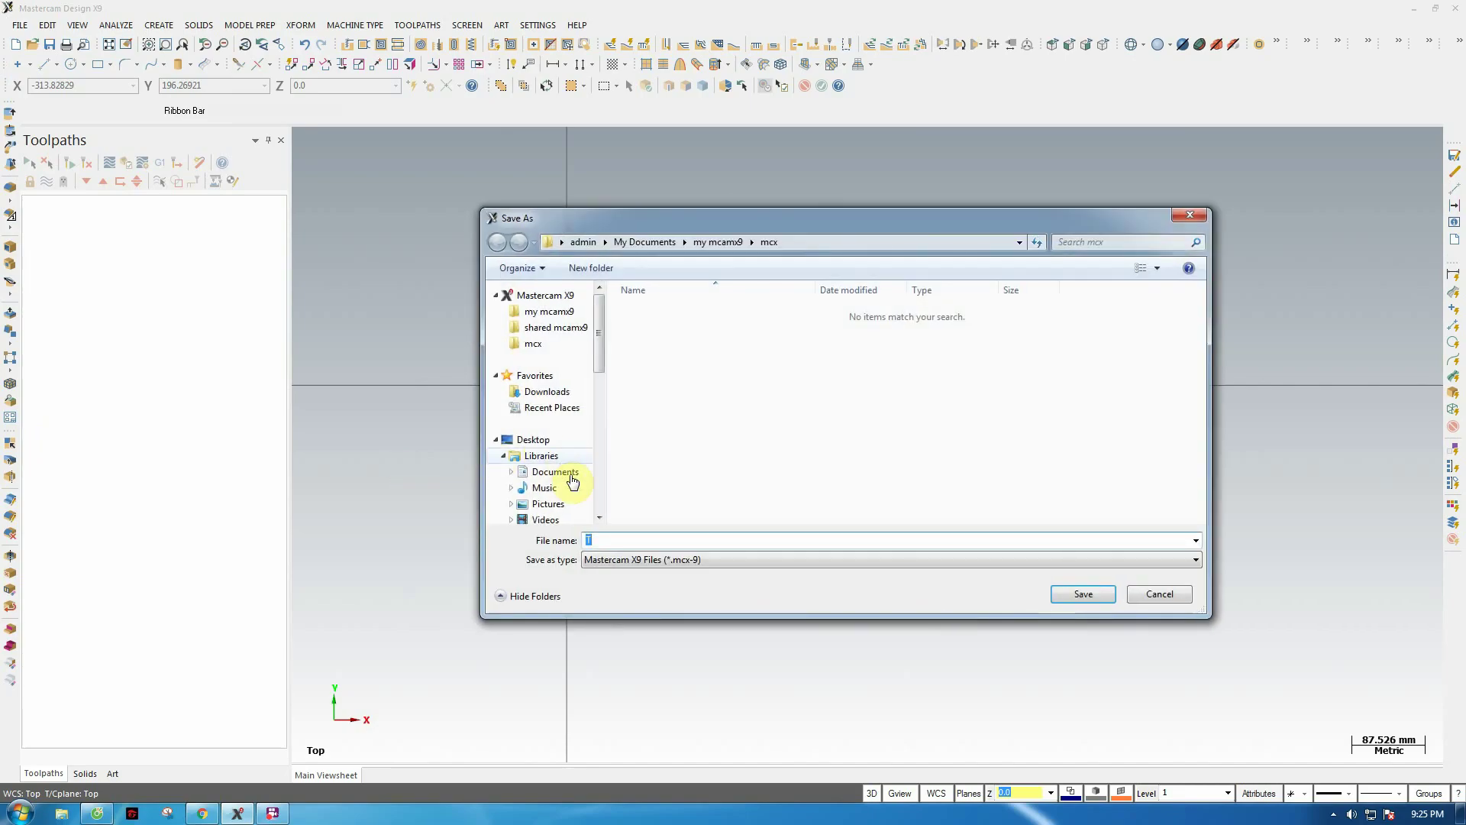
pyautogui.click(567, 437)
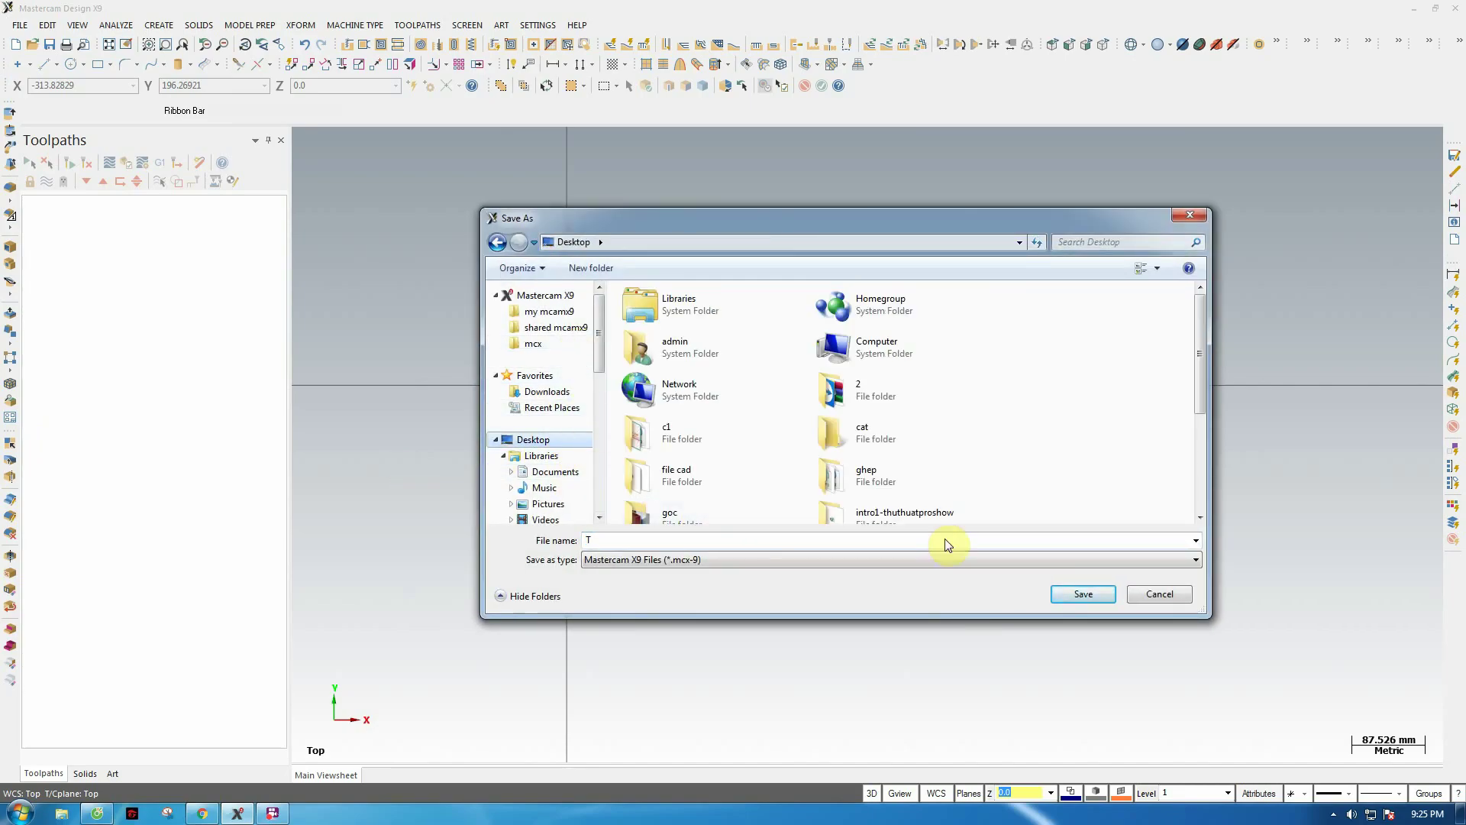
pyautogui.click(798, 540)
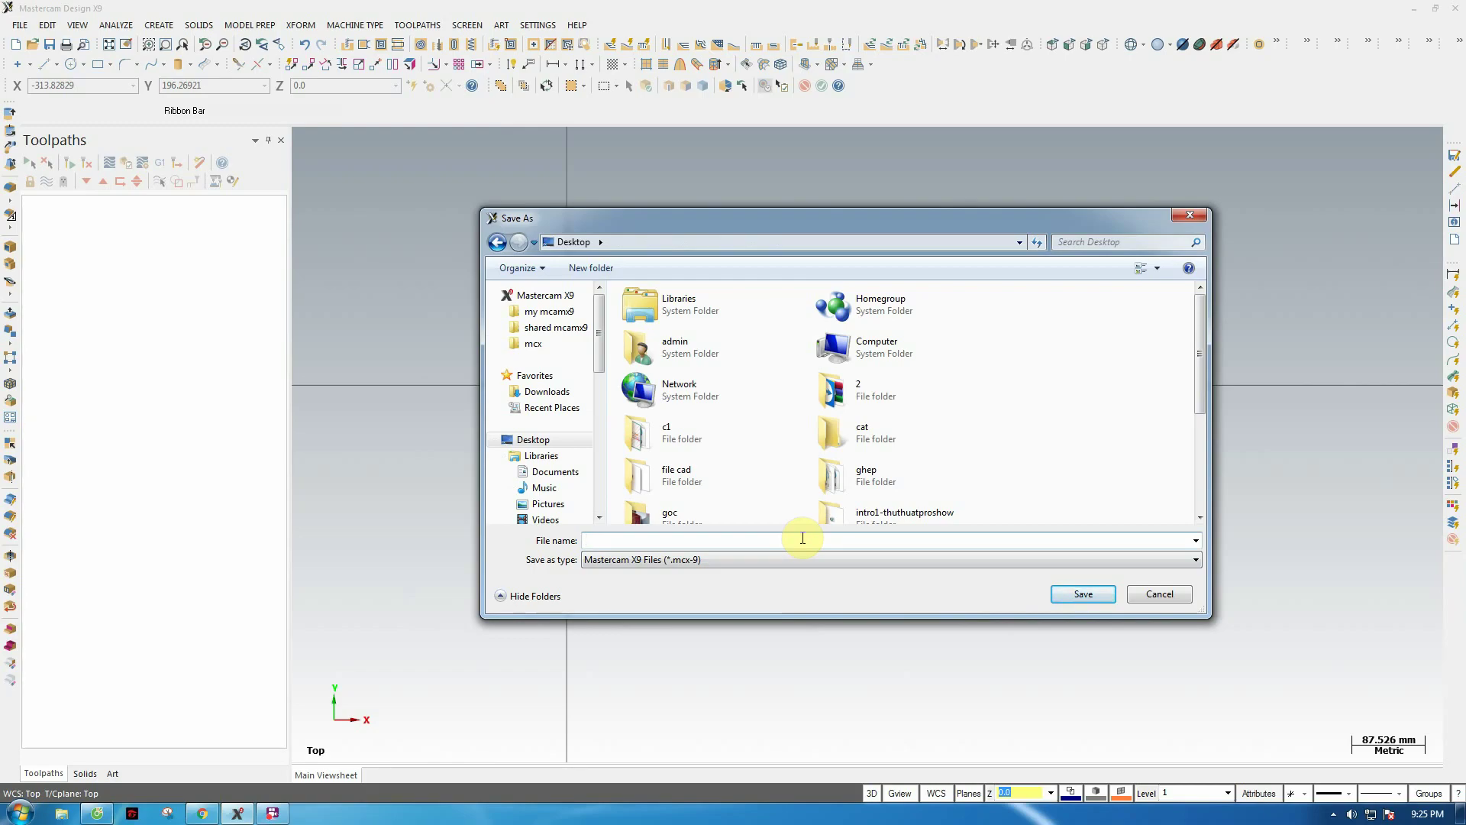
pyautogui.write('09')
pyautogui.press('Return')
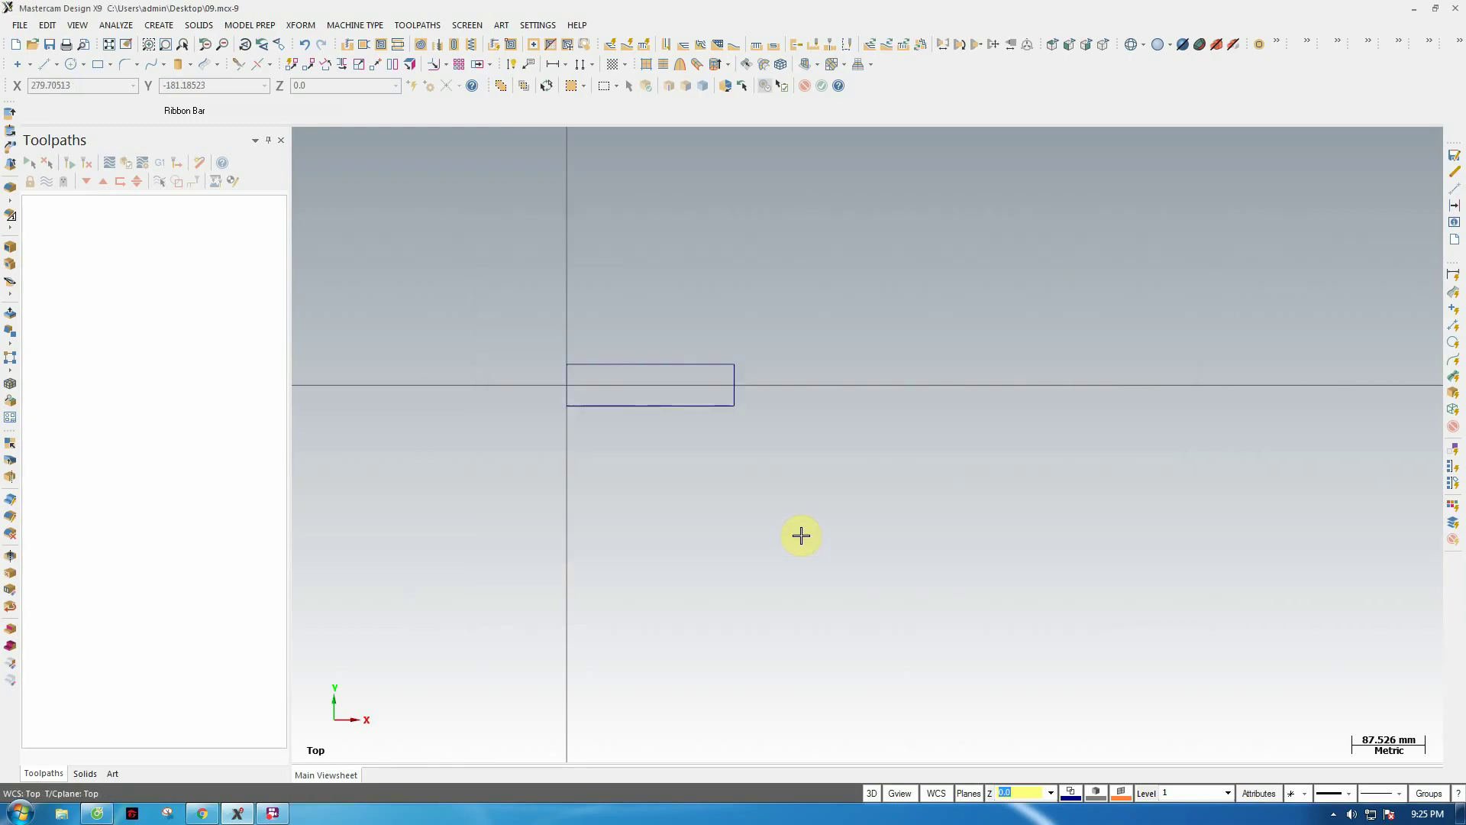
# - Set the machine type to the default lathe and expand the properties of the new machine group
pyautogui.scroll(2, 628, 359)
pyautogui.scroll(1, 592, 369)
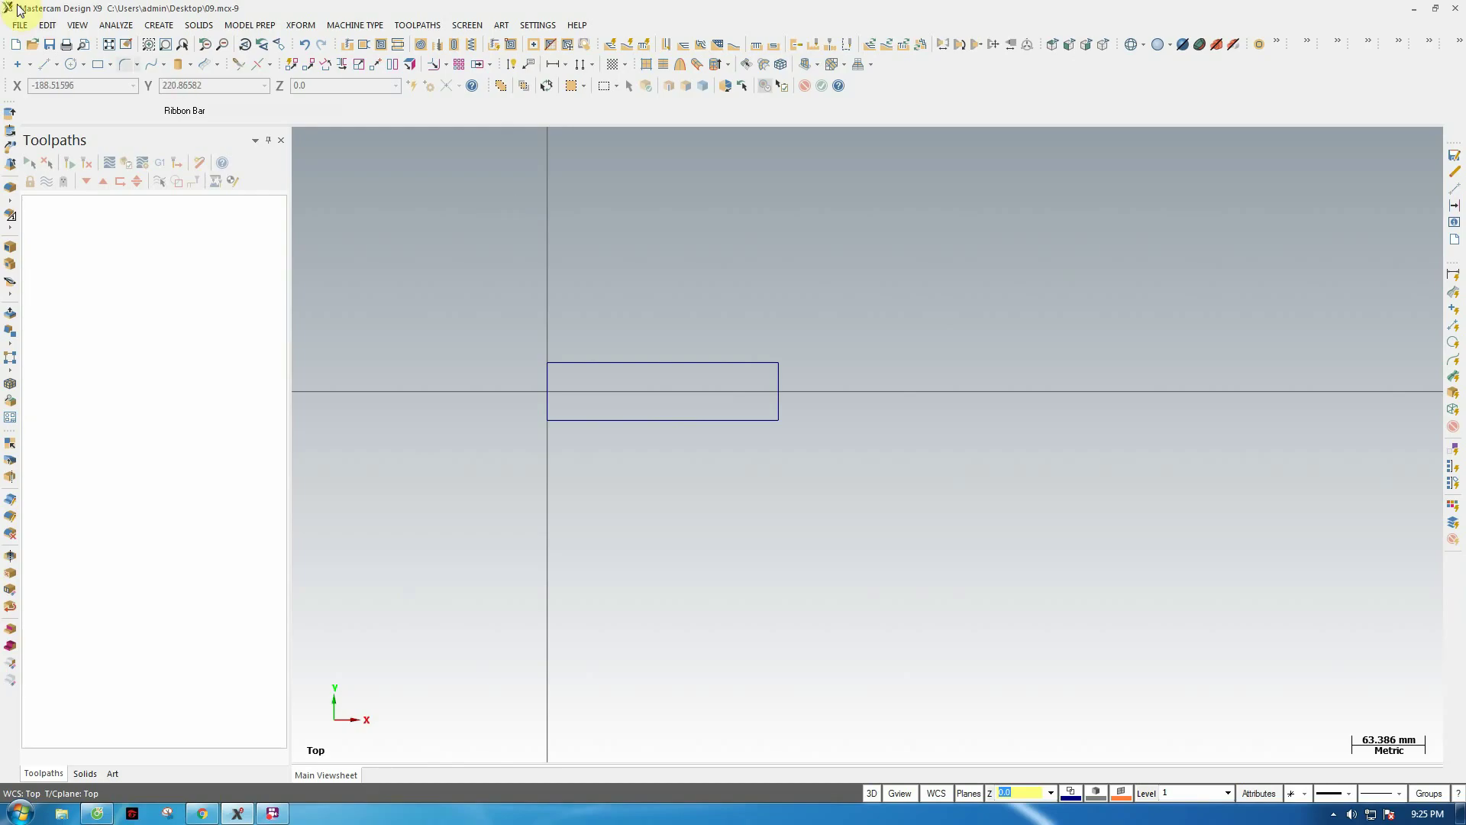
pyautogui.click(355, 29)
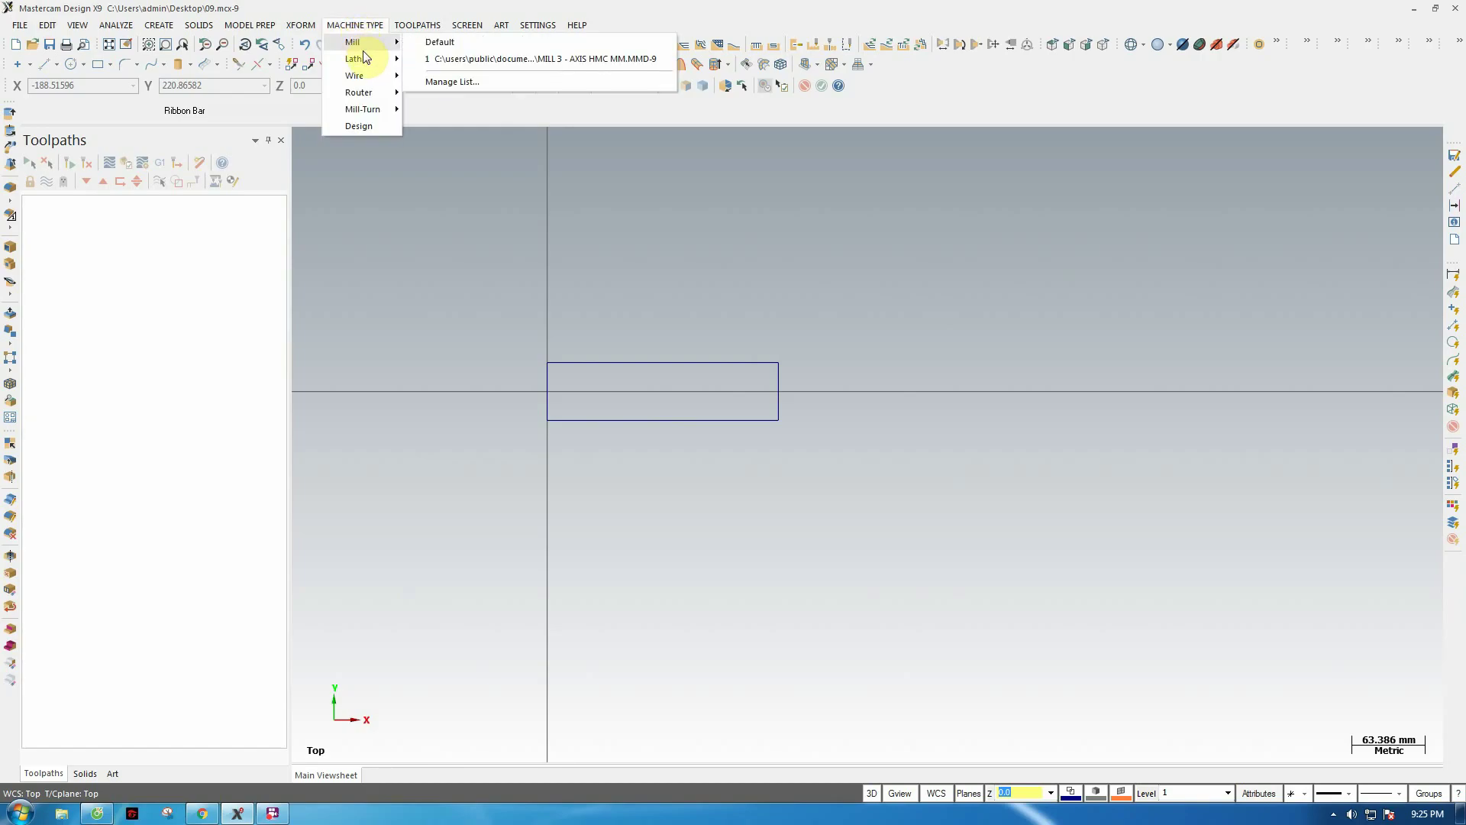
pyautogui.moveTo(368, 58)
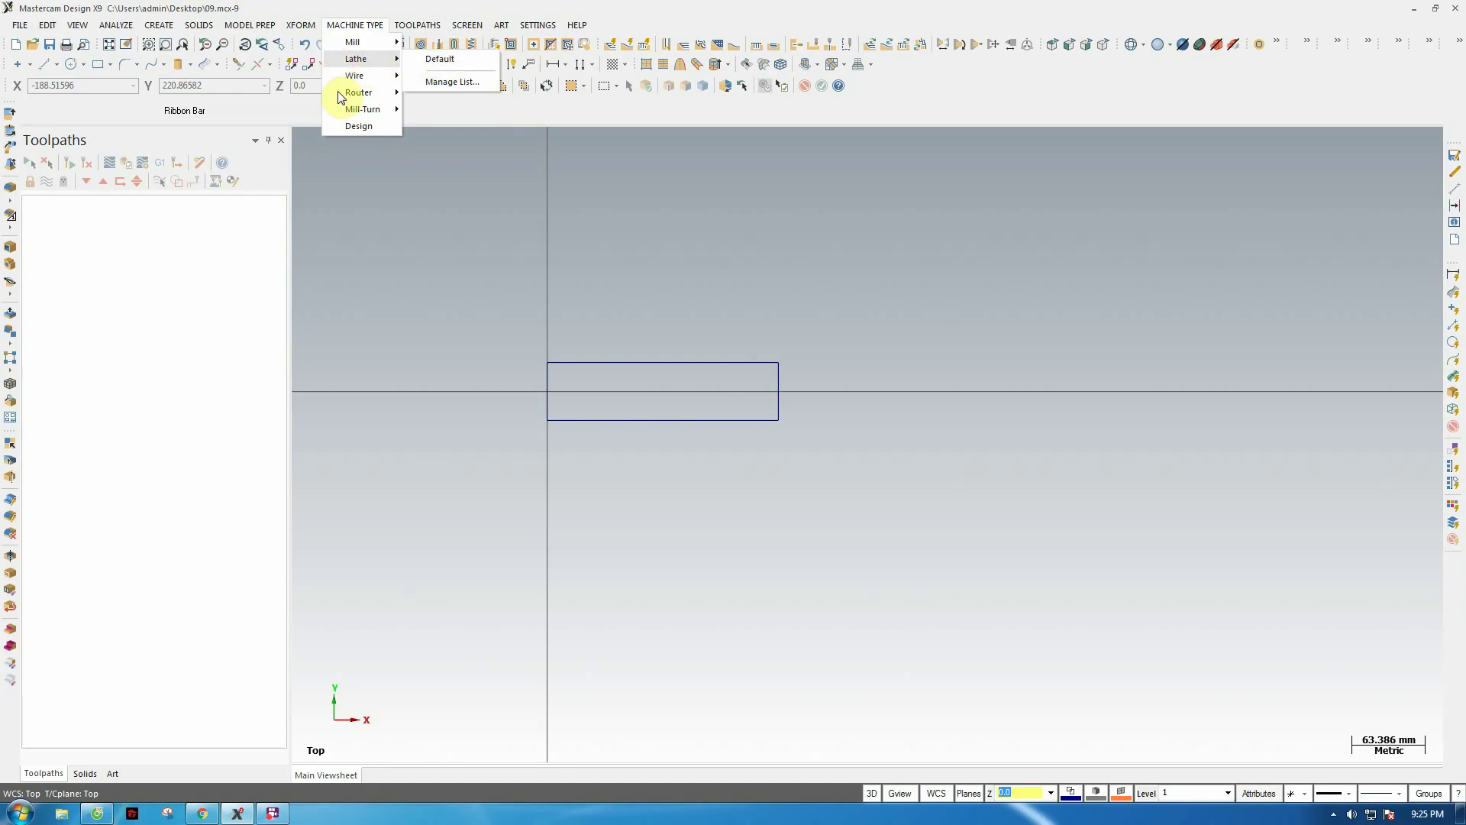
pyautogui.click(440, 61)
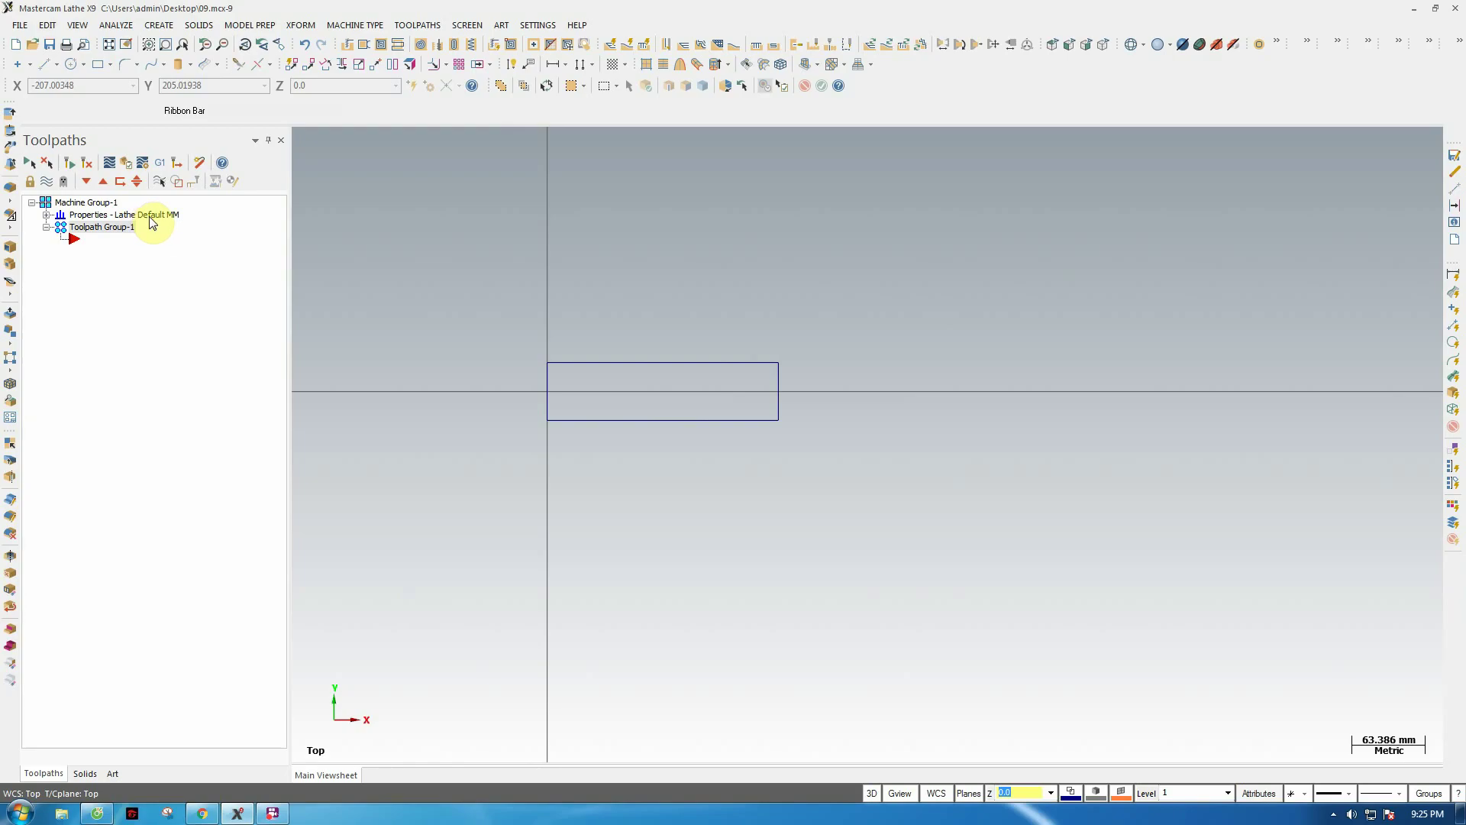
pyautogui.click(104, 216)
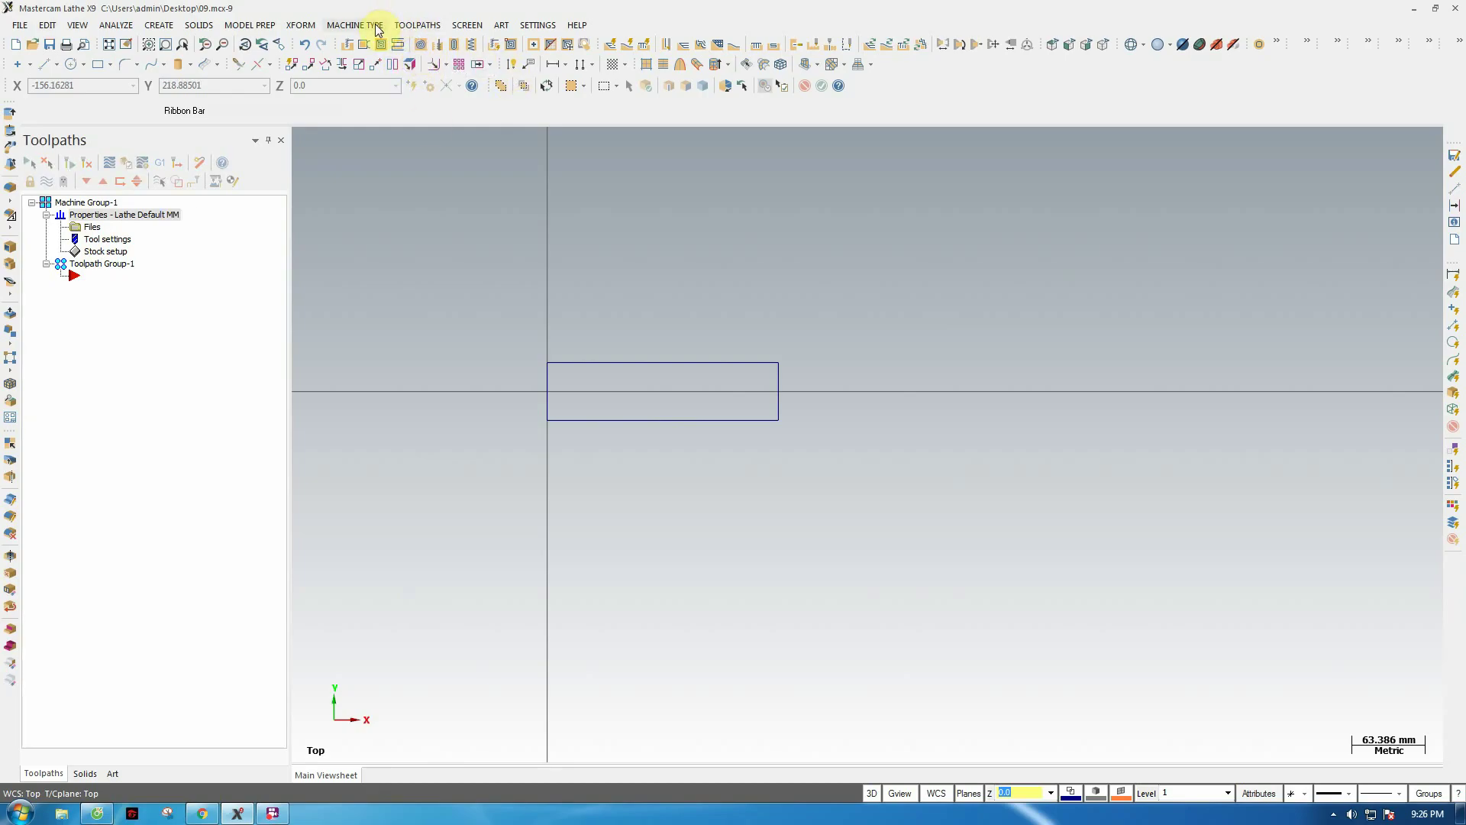
pyautogui.click(415, 26)
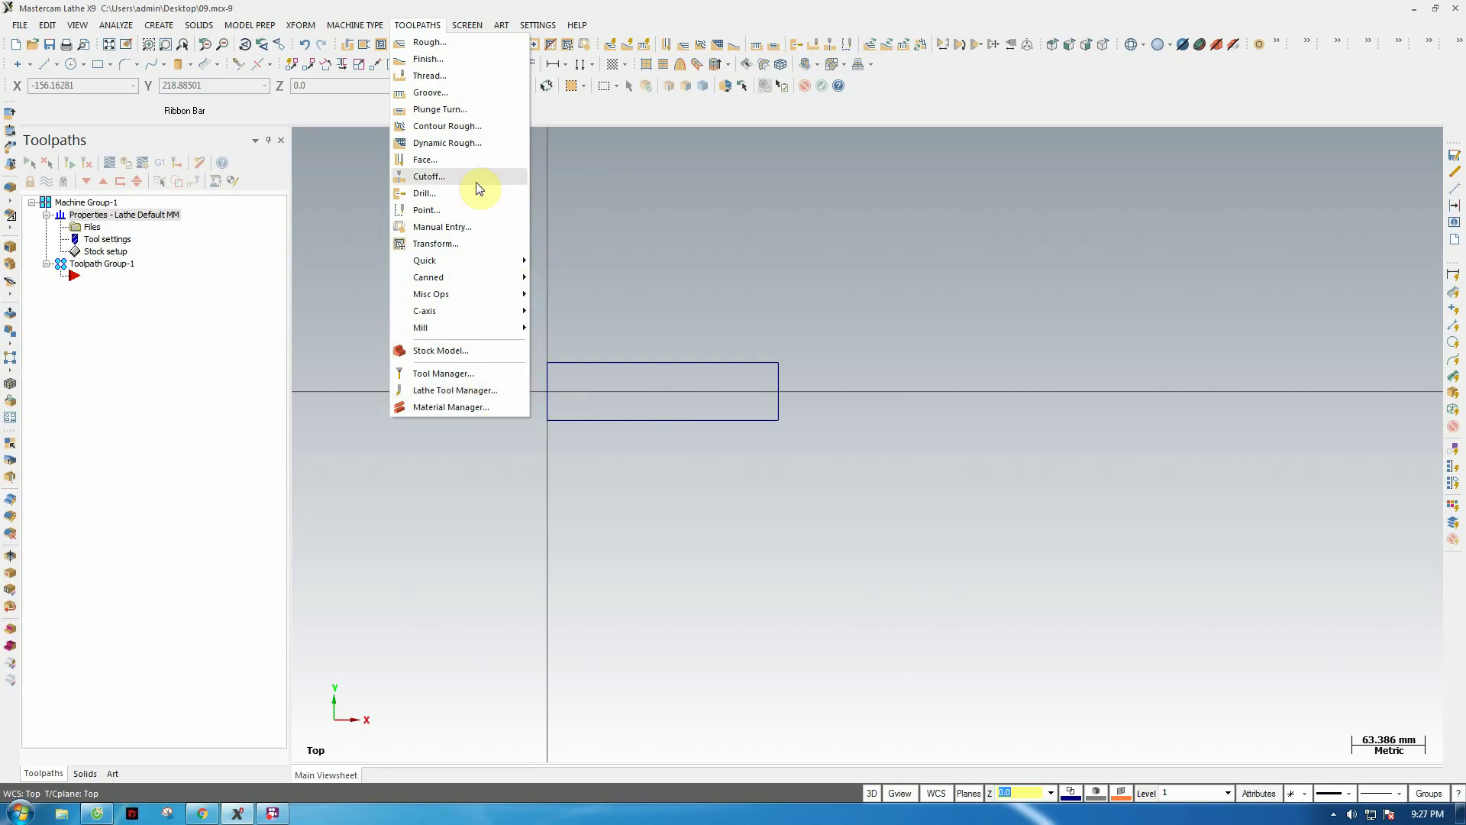
pyautogui.click(182, 321)
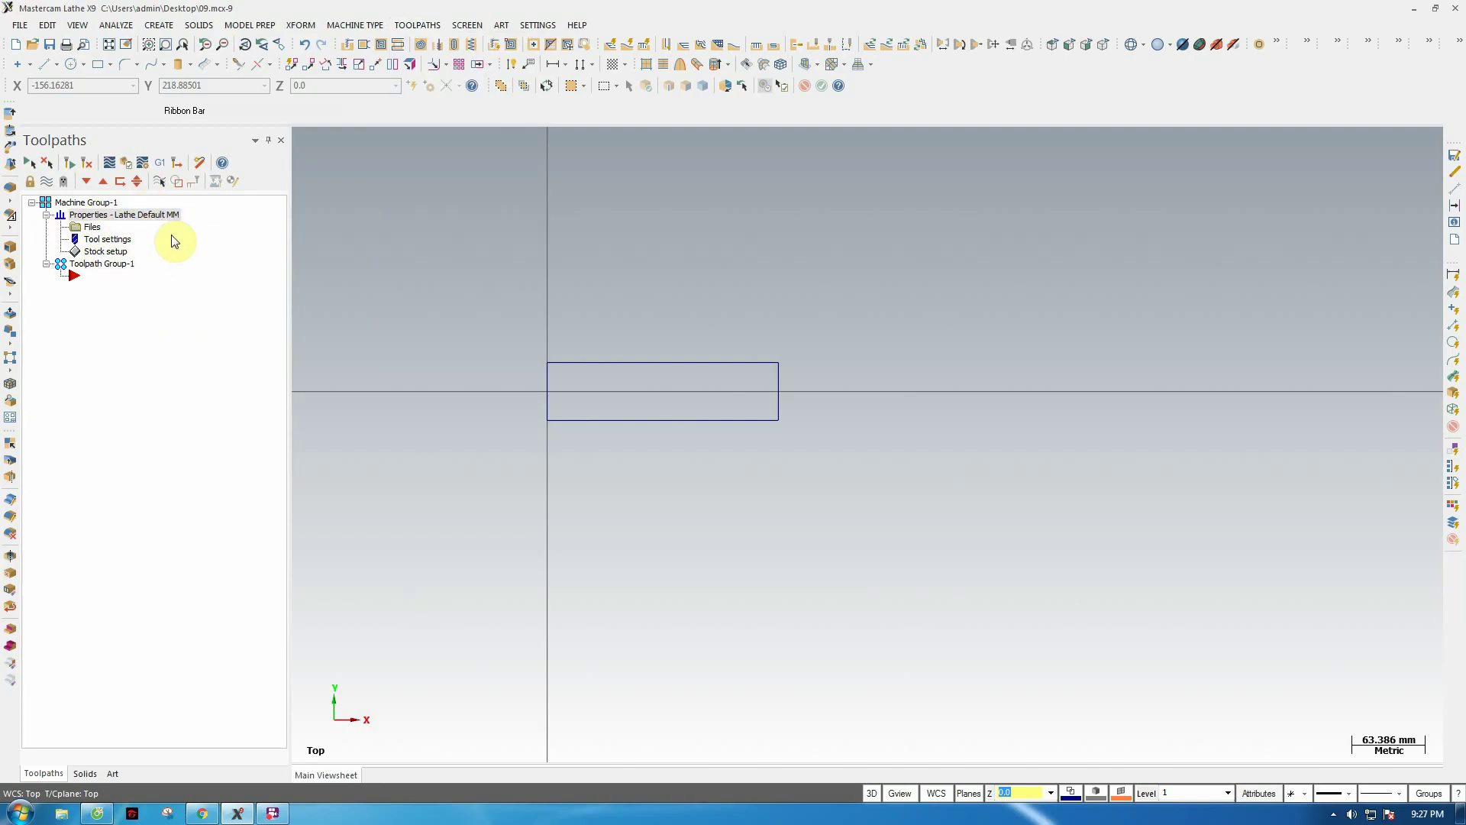
# - Open the left spindle's stock properties from the machine group's stock setup, after reviewing the file and tool settings
pyautogui.click(102, 253)
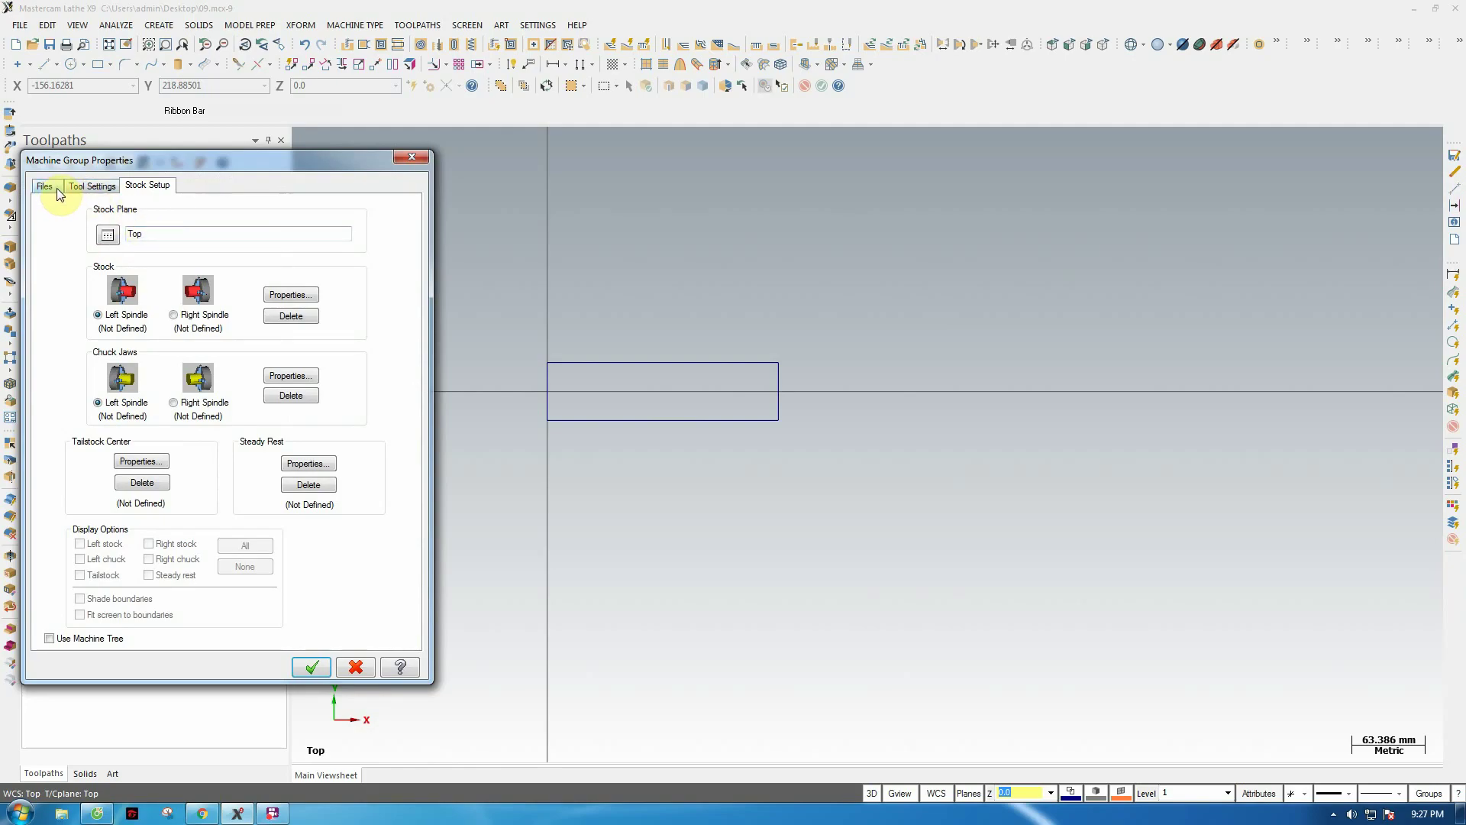
pyautogui.click(55, 187)
pyautogui.click(90, 185)
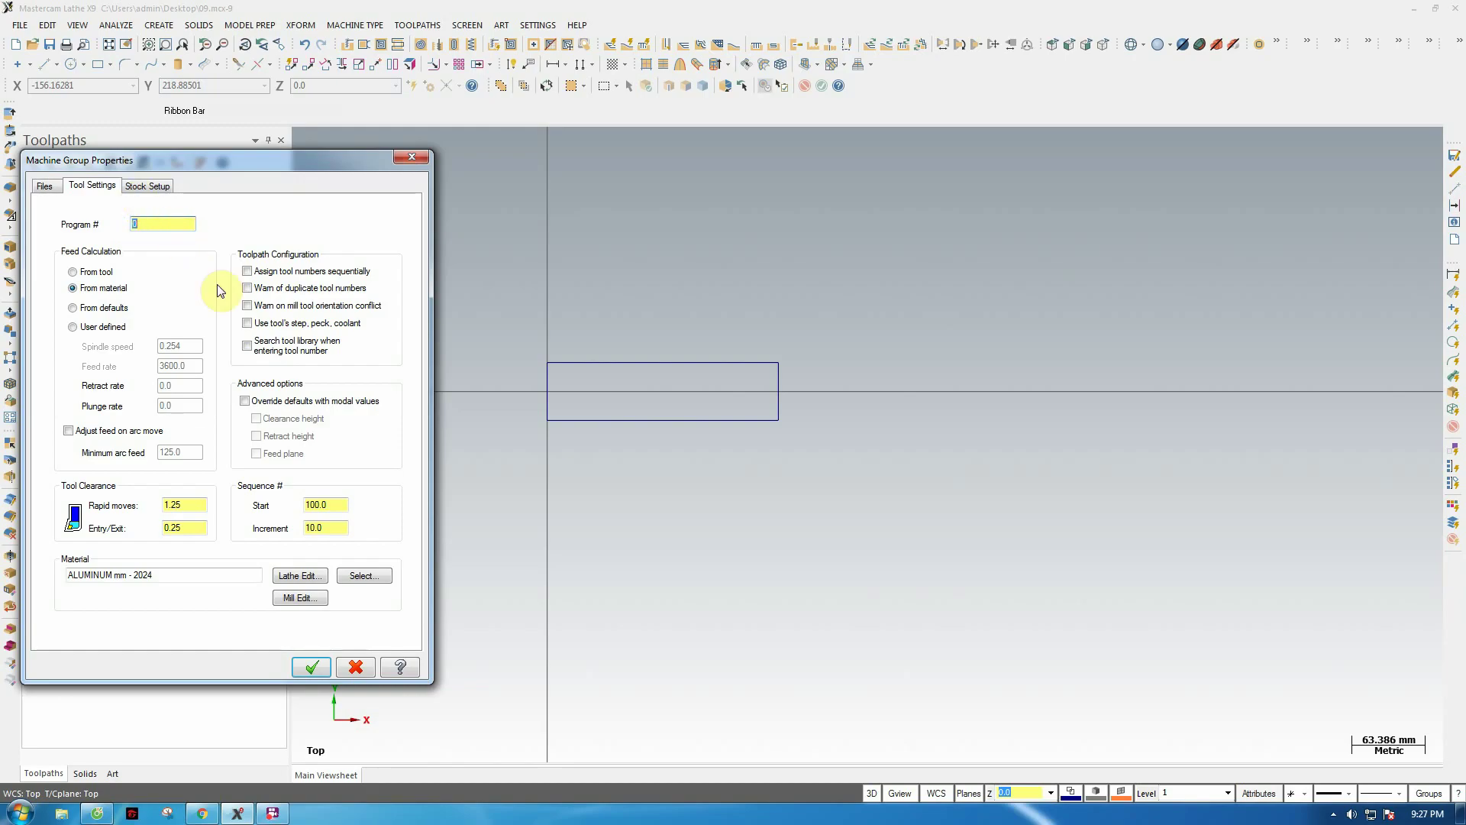
pyautogui.click(55, 192)
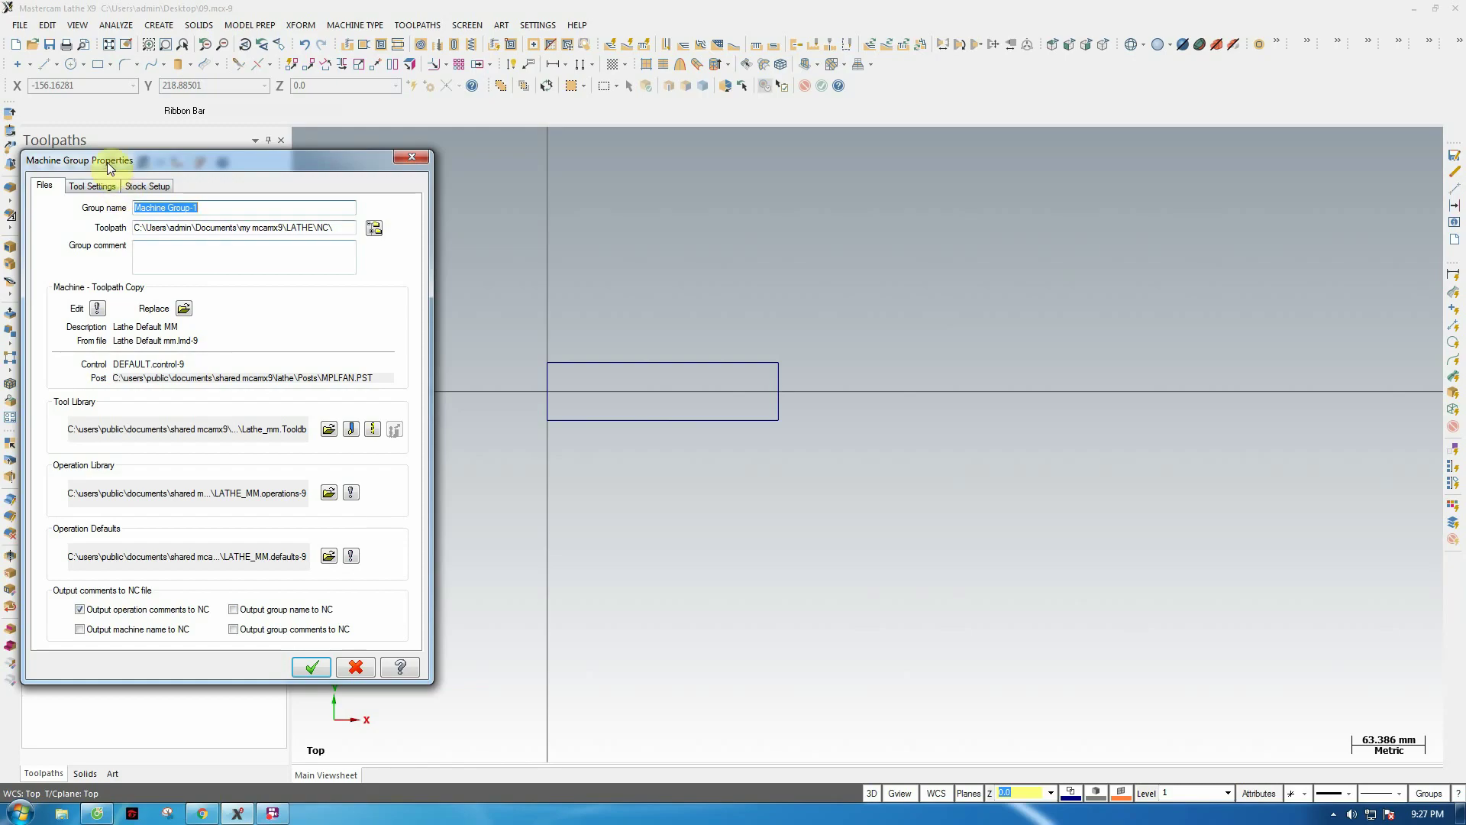
pyautogui.click(147, 188)
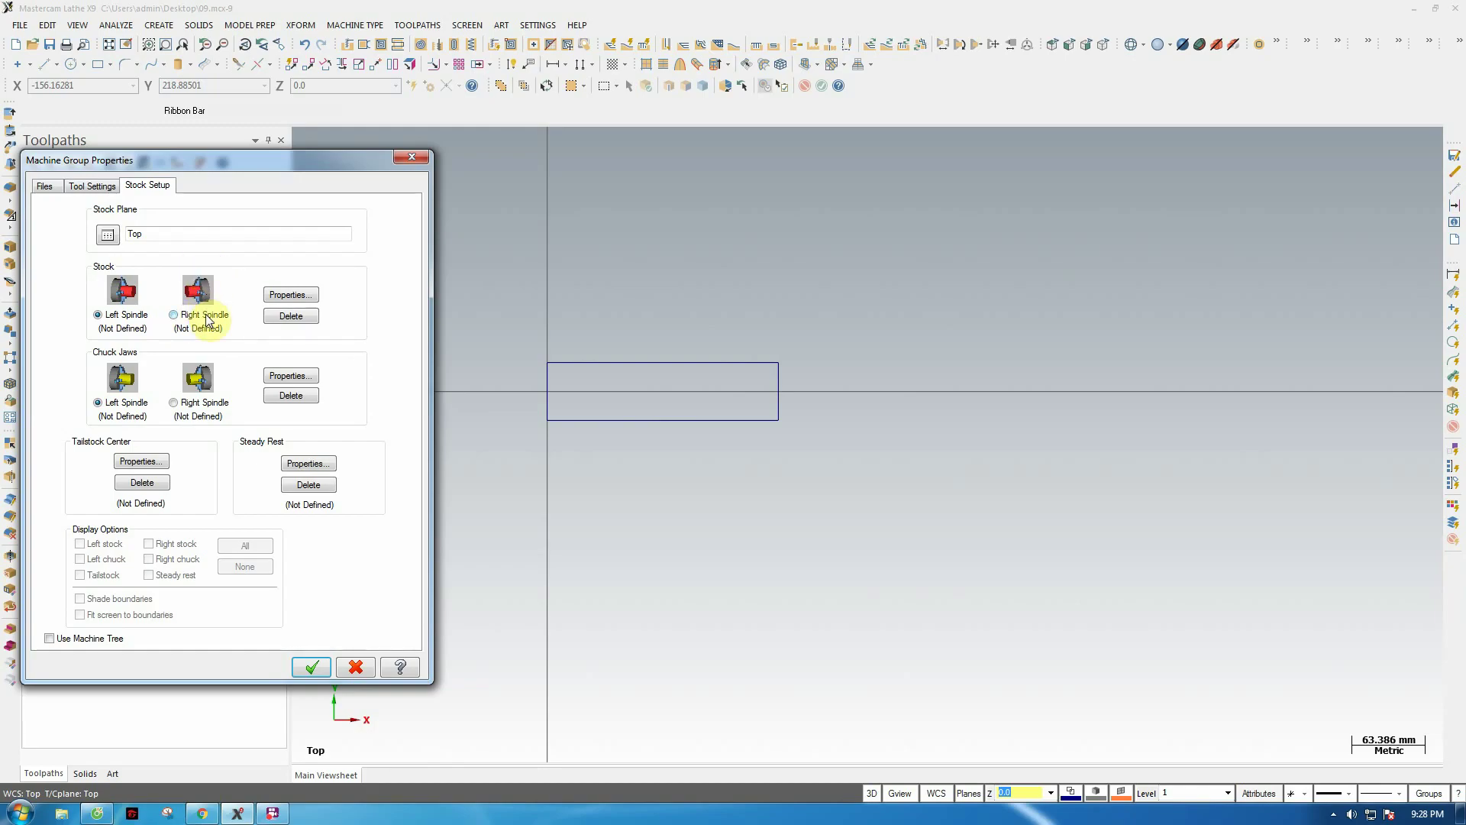
pyautogui.click(285, 318)
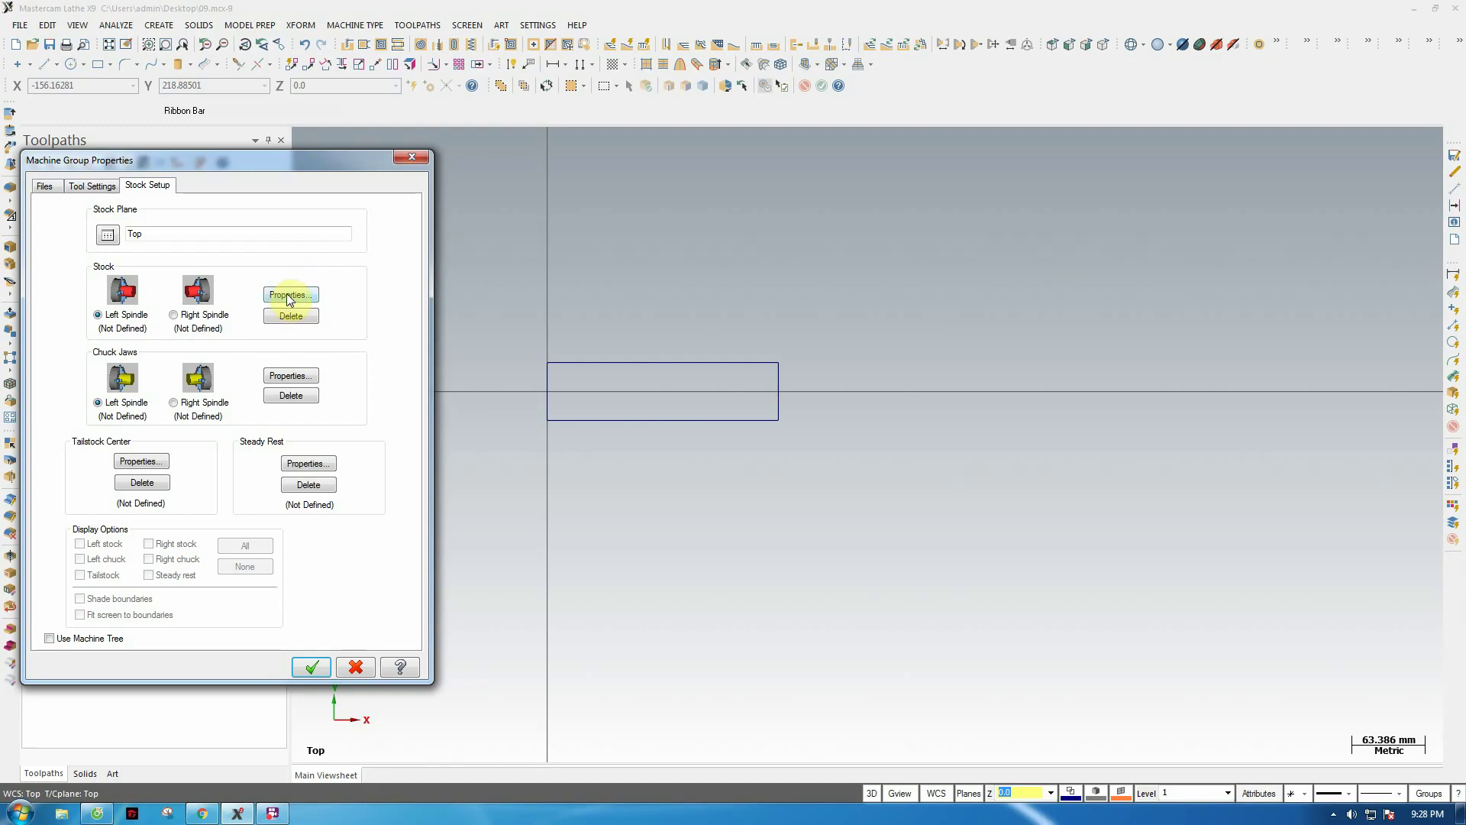
pyautogui.click(288, 296)
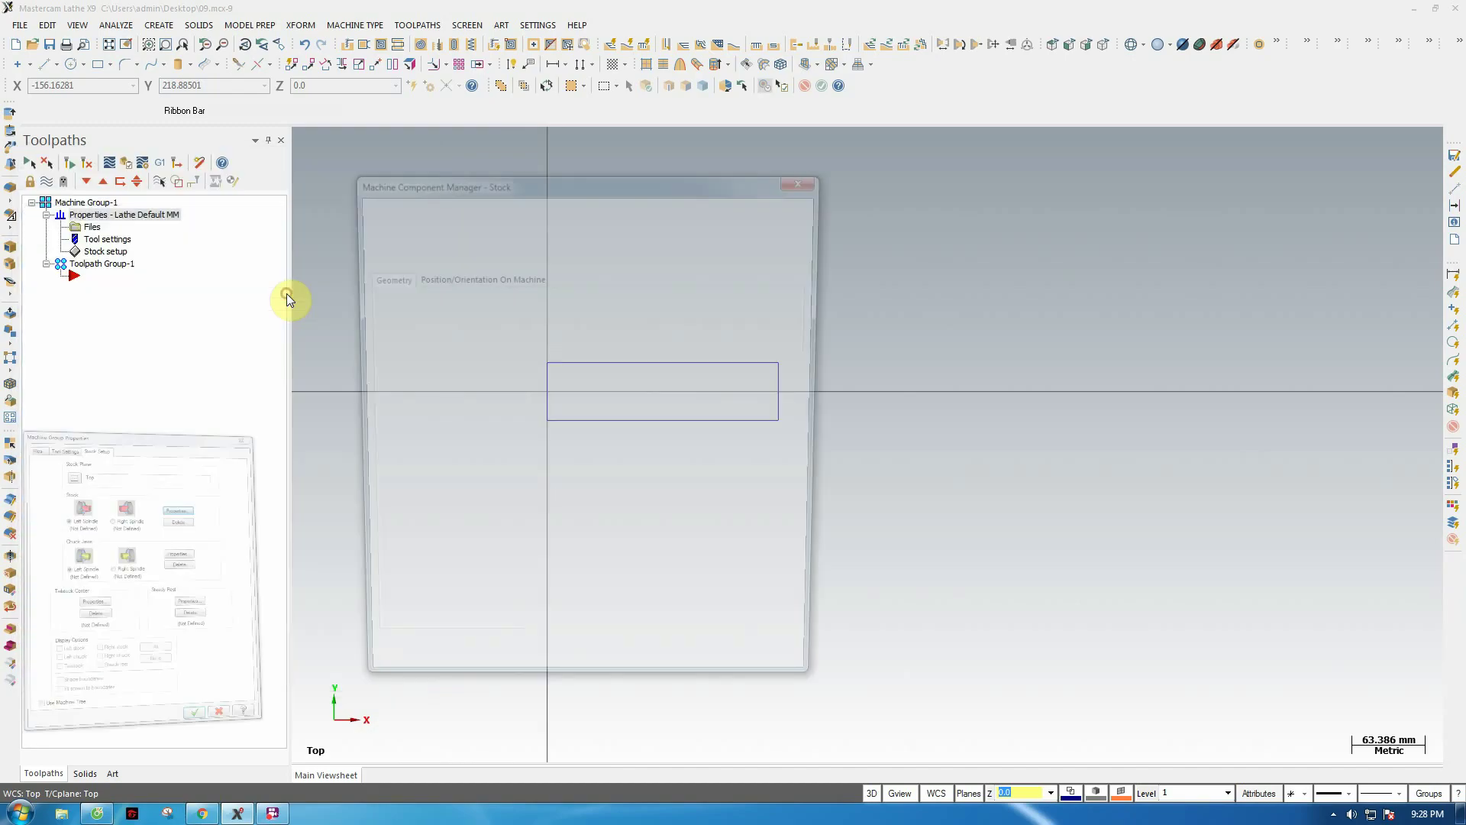
pyautogui.moveTo(471, 182); pyautogui.dragTo(471, 167)
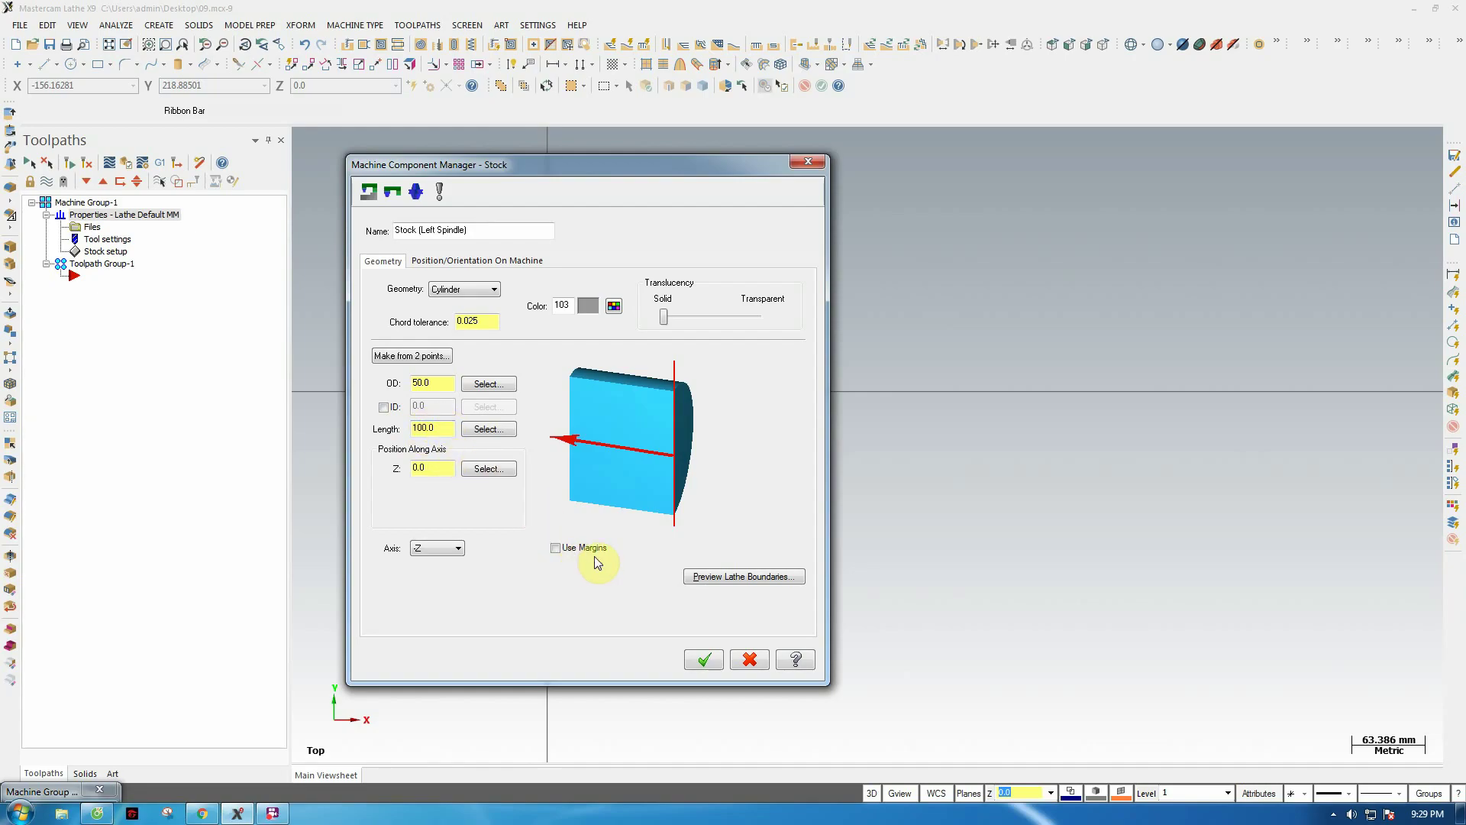
# - Try the +Z axis direction for the stock cylinder and return it to -Z
pyautogui.click(441, 560)
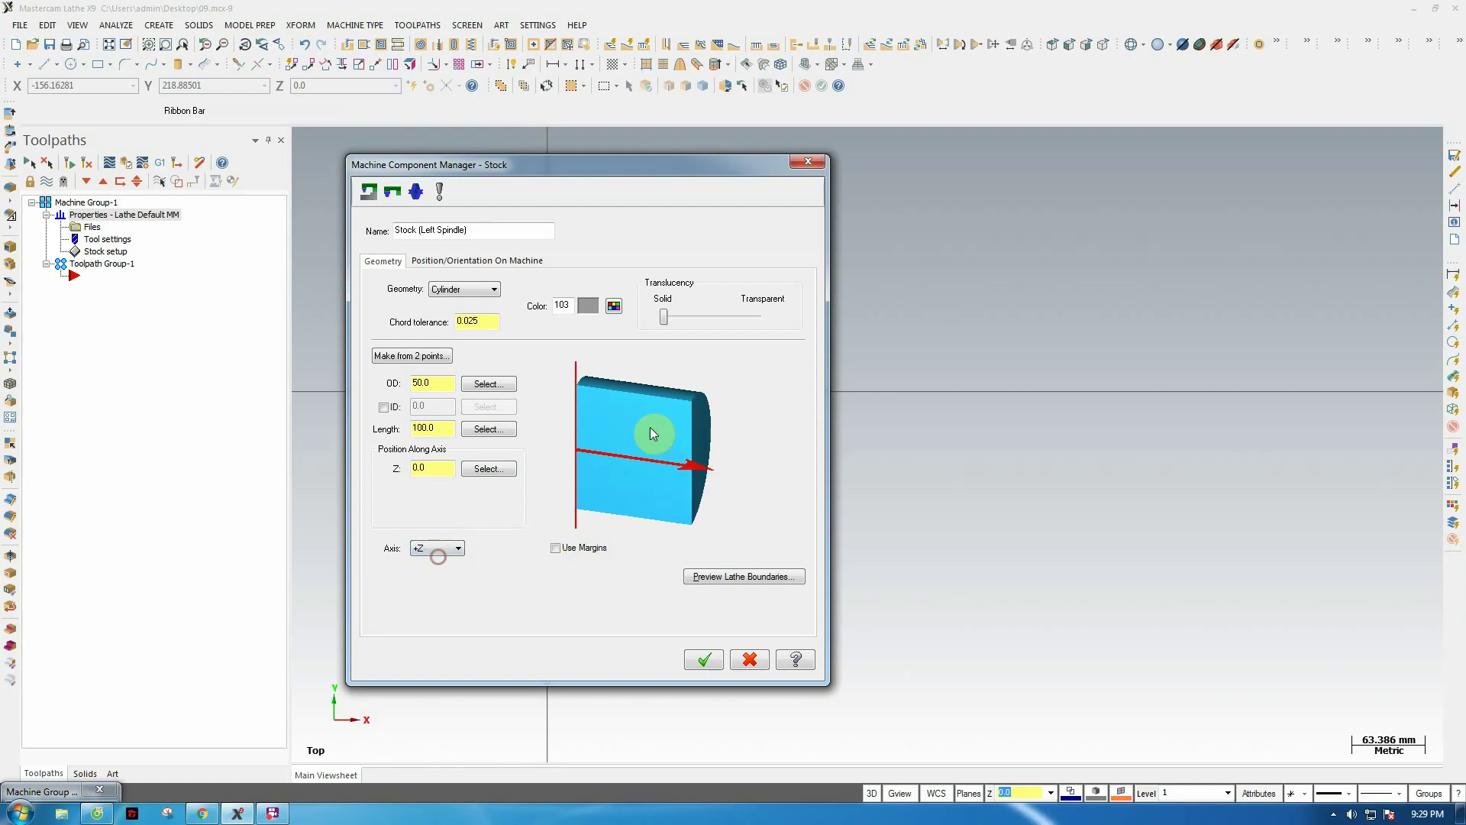
pyautogui.click(447, 548)
pyautogui.click(437, 568)
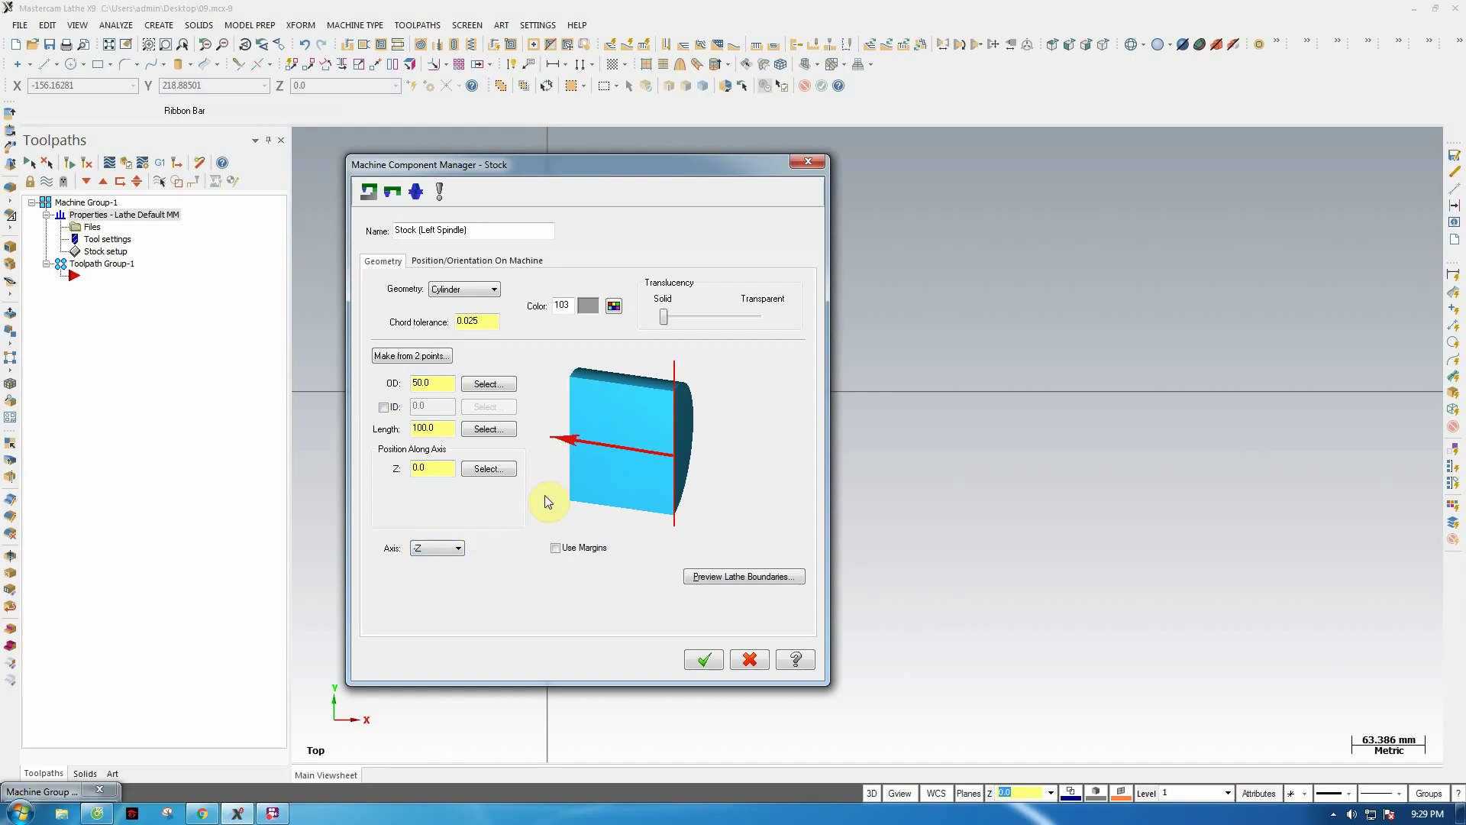
# - Enable margins for the stock cylinder and preview its lathe boundaries against the drawing
pyautogui.click(555, 548)
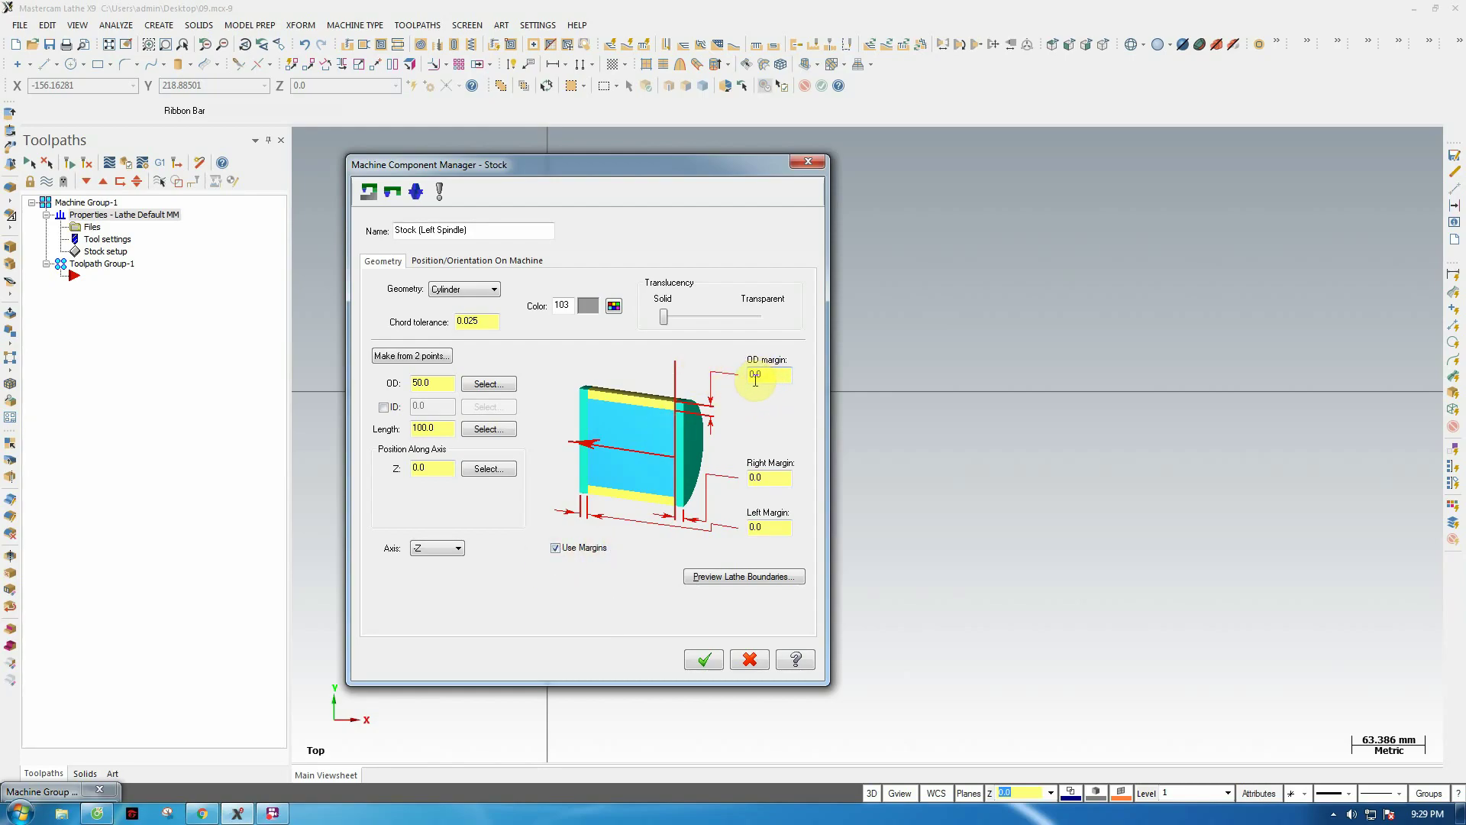
pyautogui.click(784, 584)
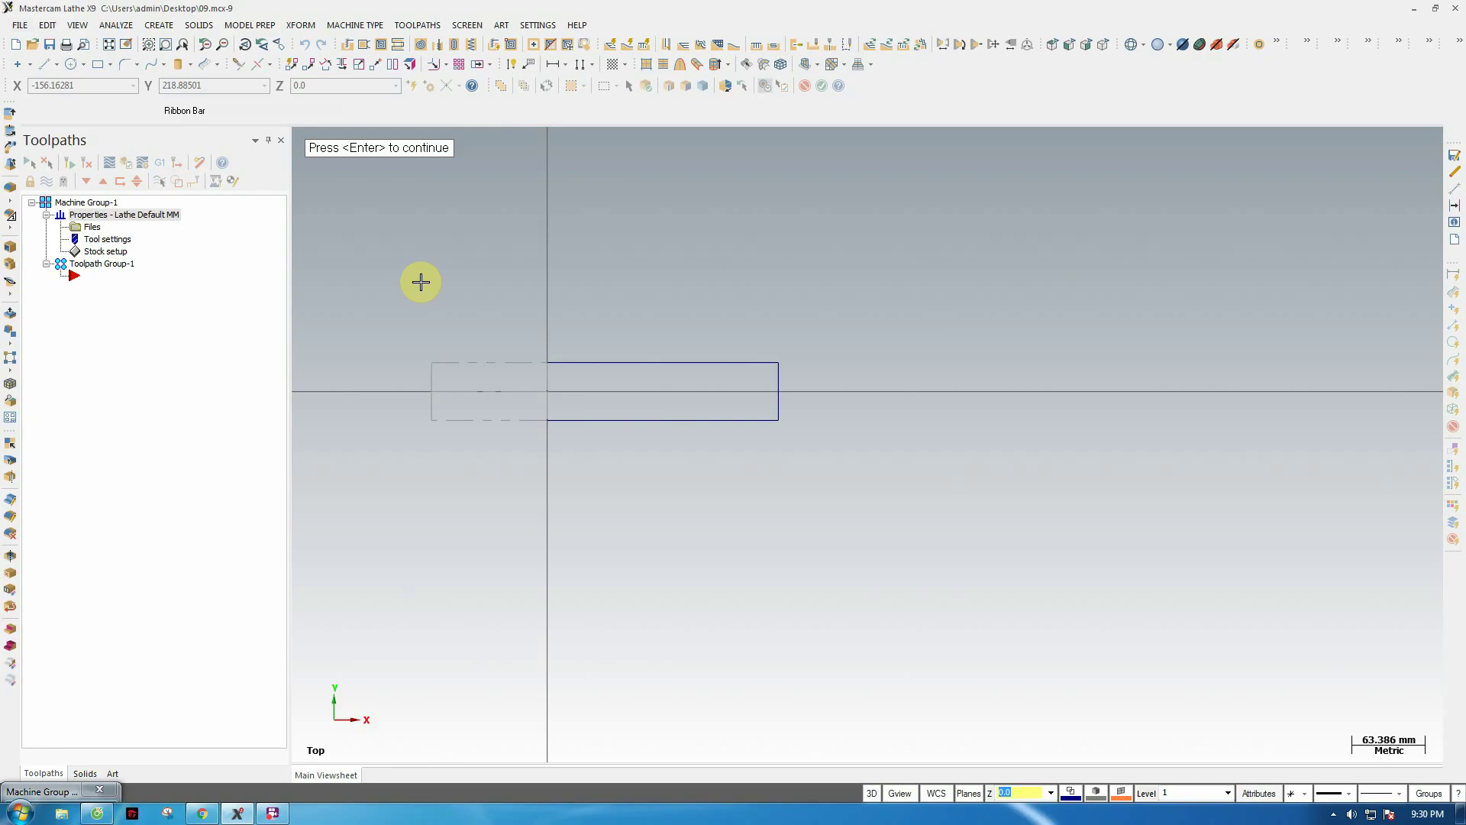
pyautogui.press('Return')
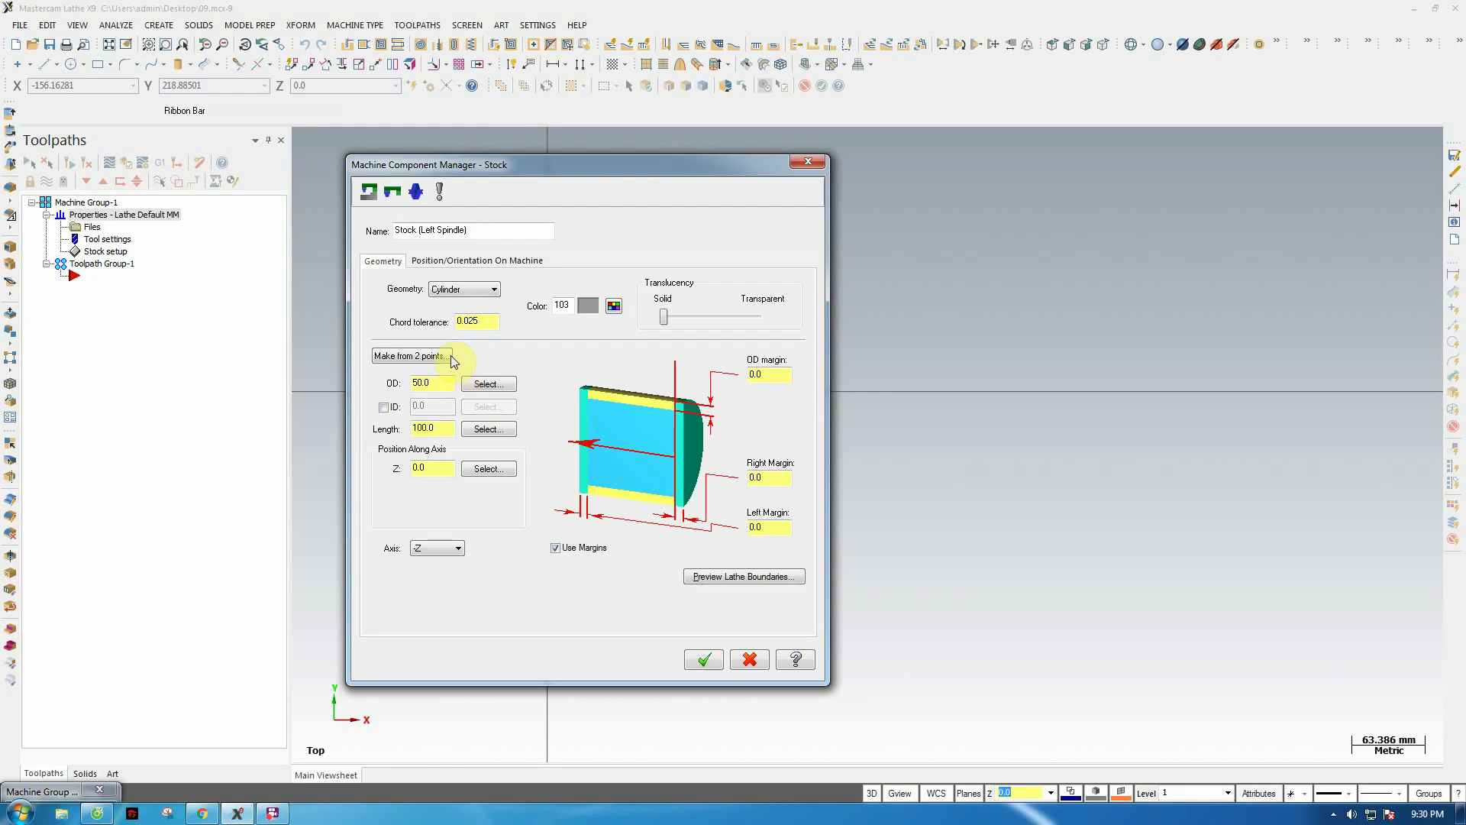
# - Define the stock cylinder from two opposite corners of the rectangle, X 0 Y 25 and X 200 Y -25
pyautogui.click(422, 355)
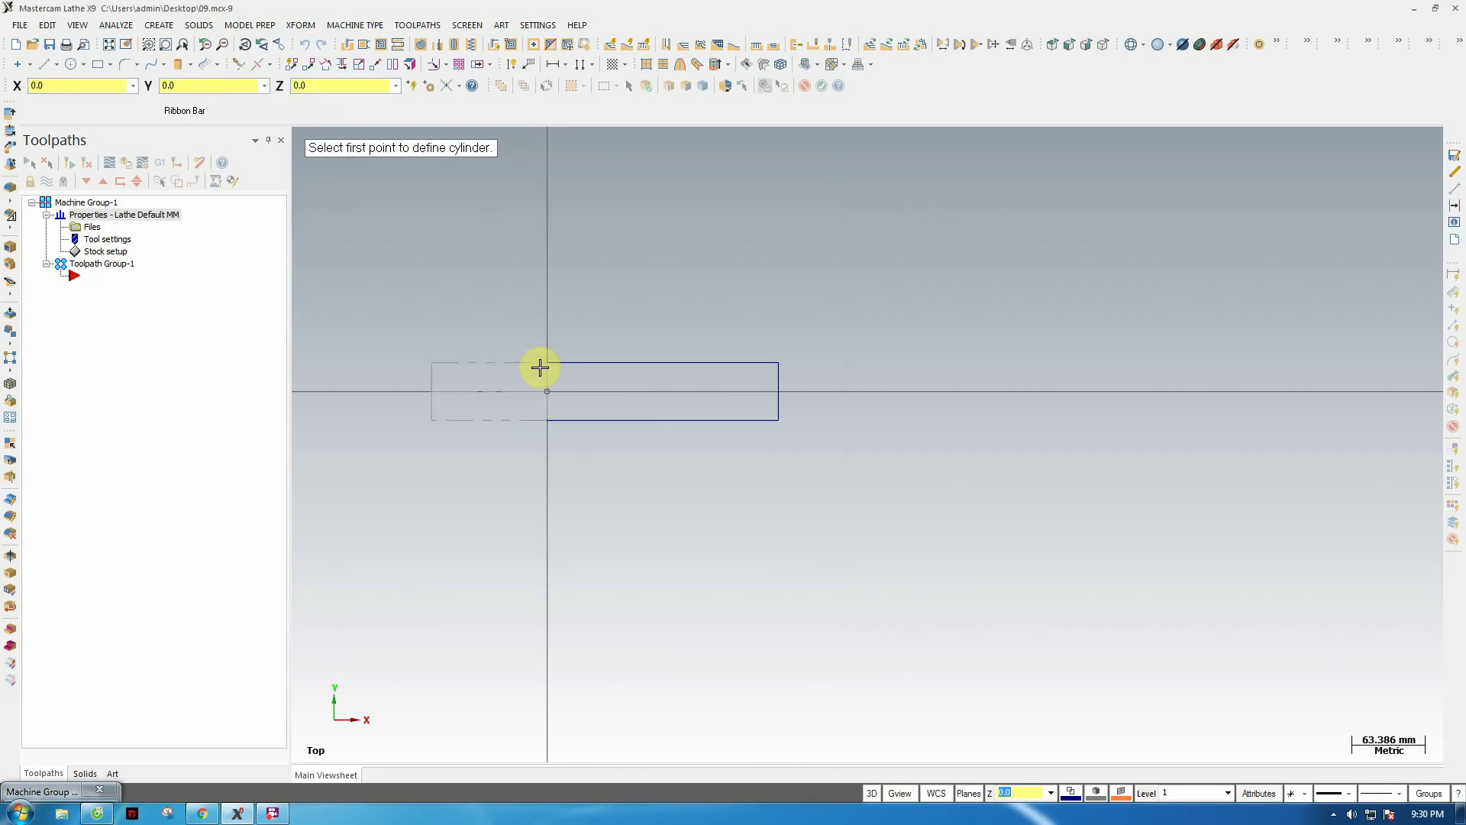
pyautogui.click(547, 362)
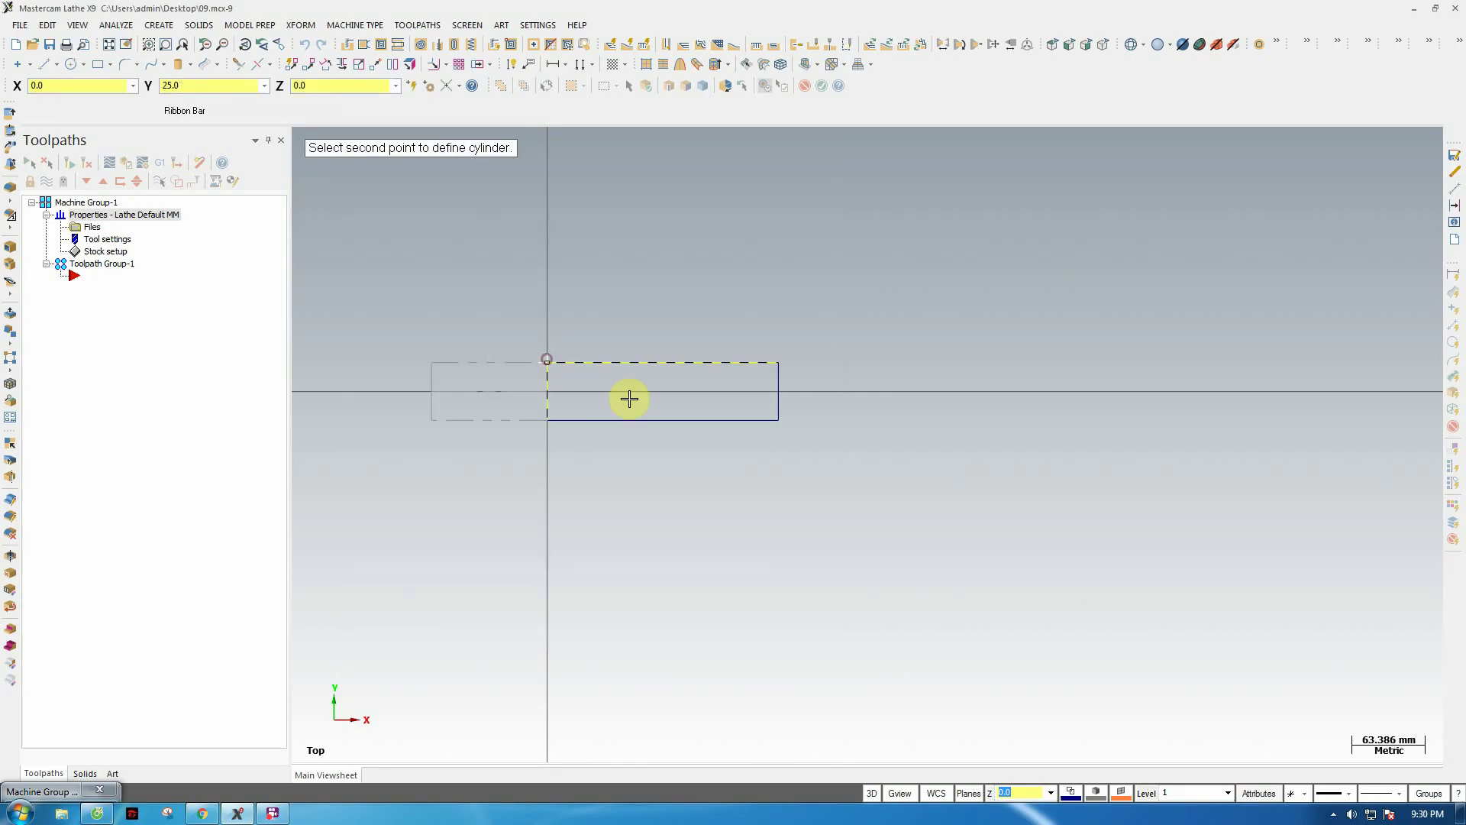
pyautogui.click(777, 419)
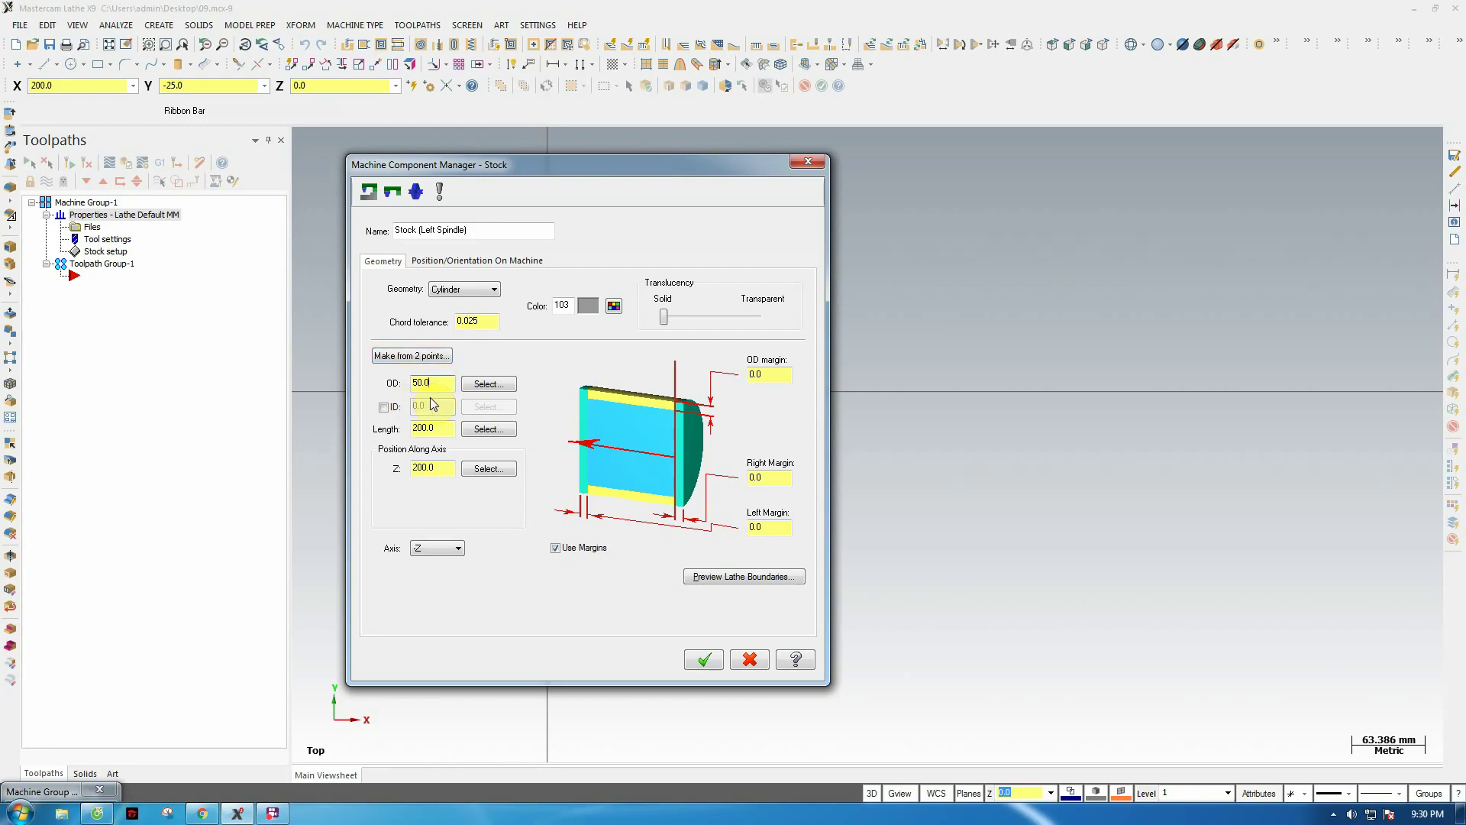
pyautogui.click(883, 381)
# - Set the stock's OD margin to 2, right margin to 2 and left margin to 60 mm
pyautogui.doubleClick(772, 373)
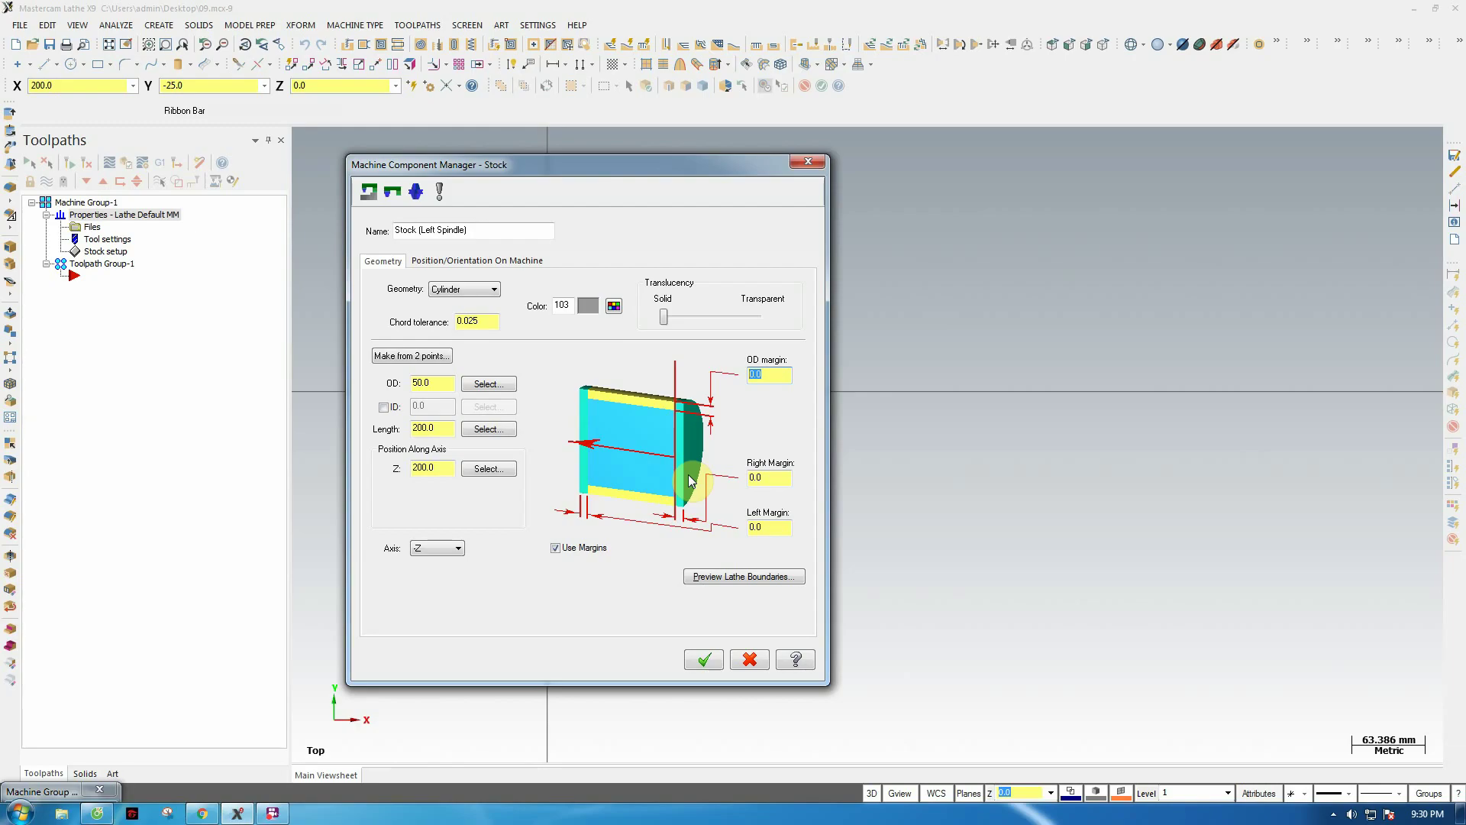
pyautogui.write('2.0')
pyautogui.click(775, 475)
pyautogui.write('2')
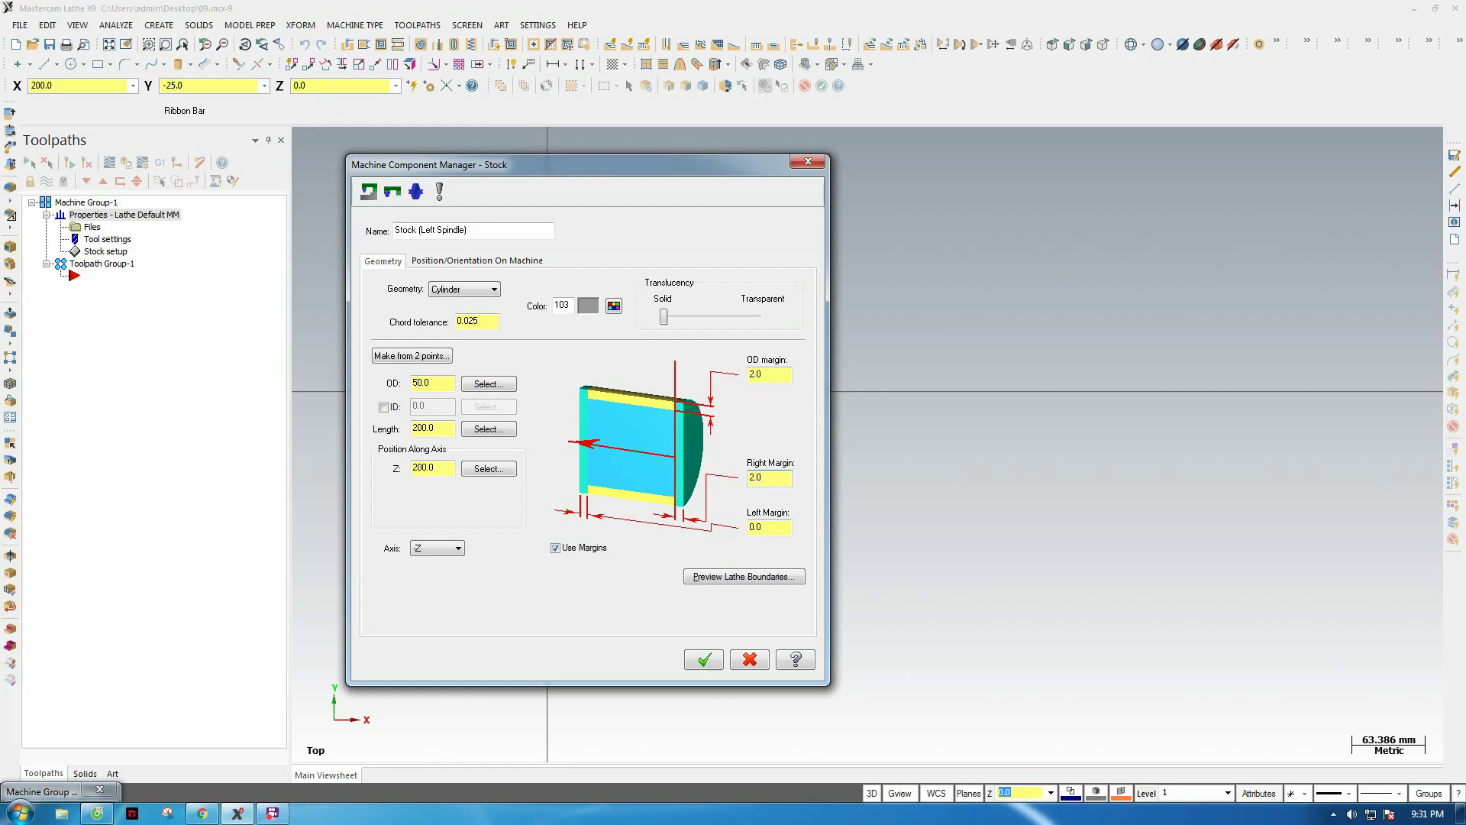
pyautogui.click(778, 528)
# - Preview the lathe boundaries with the margins applied and accept the left spindle stock definition
pyautogui.click(755, 578)
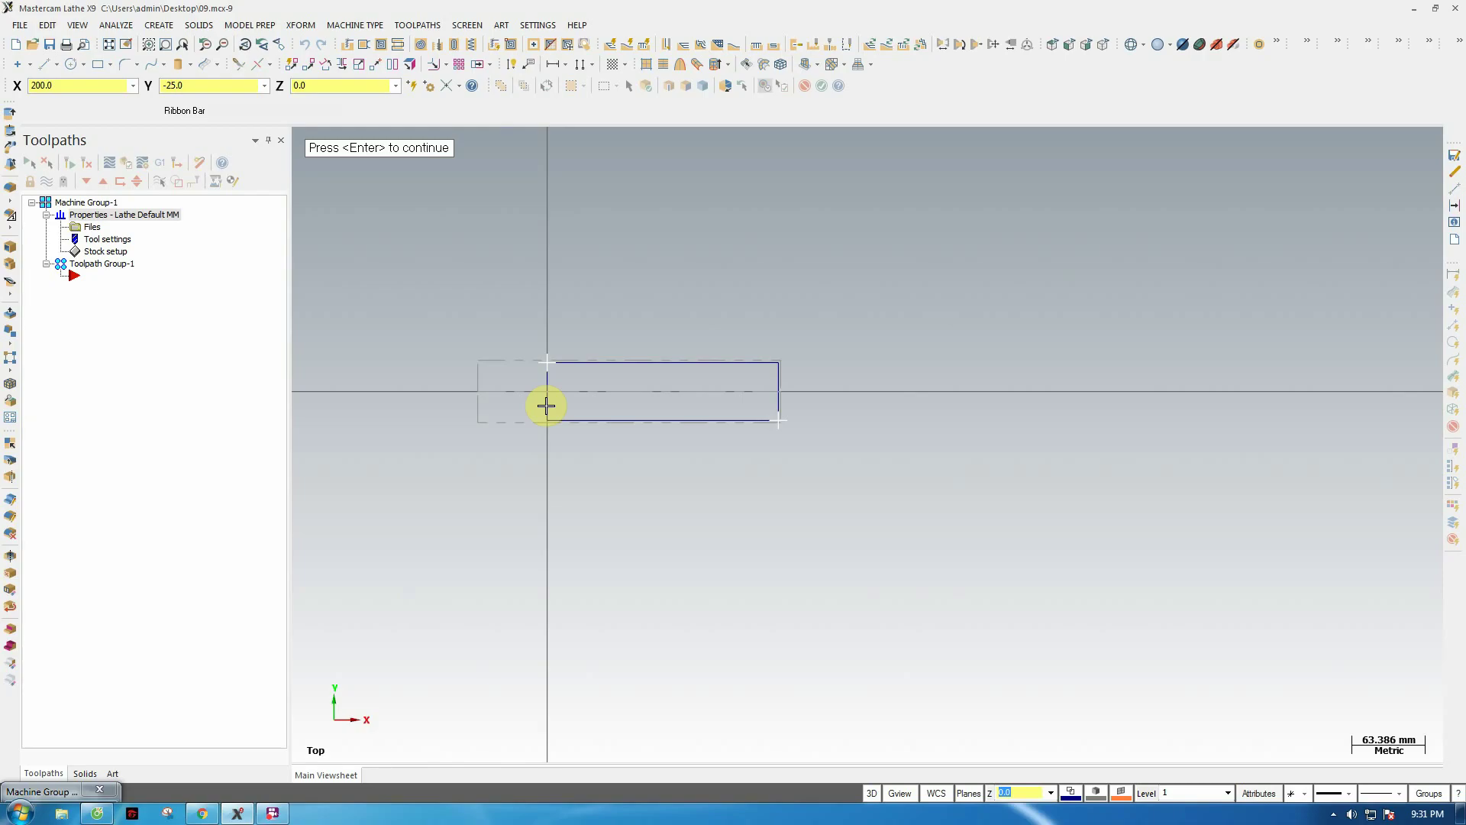
pyautogui.scroll(3, 625, 376)
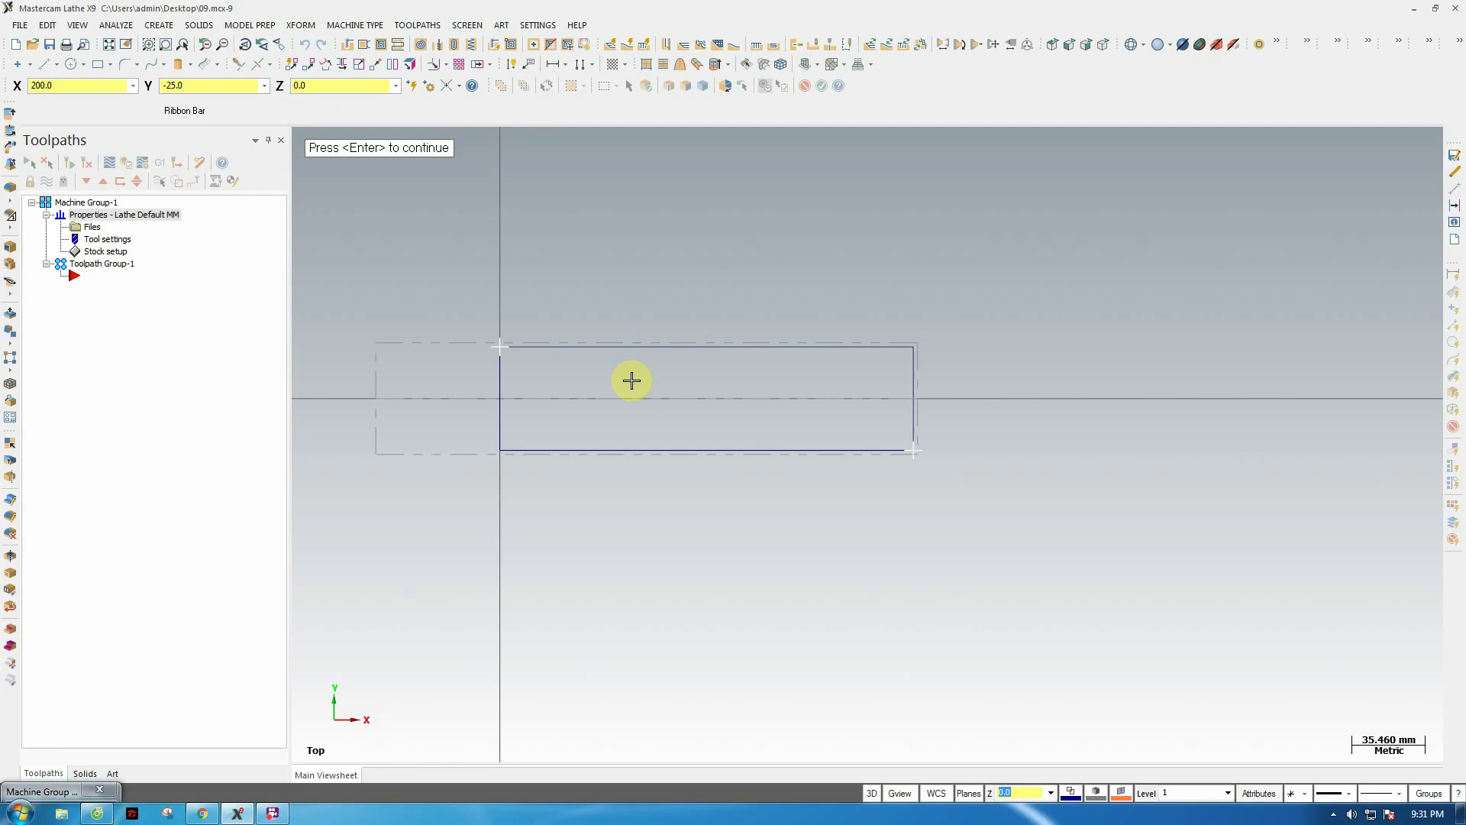
pyautogui.press('Return')
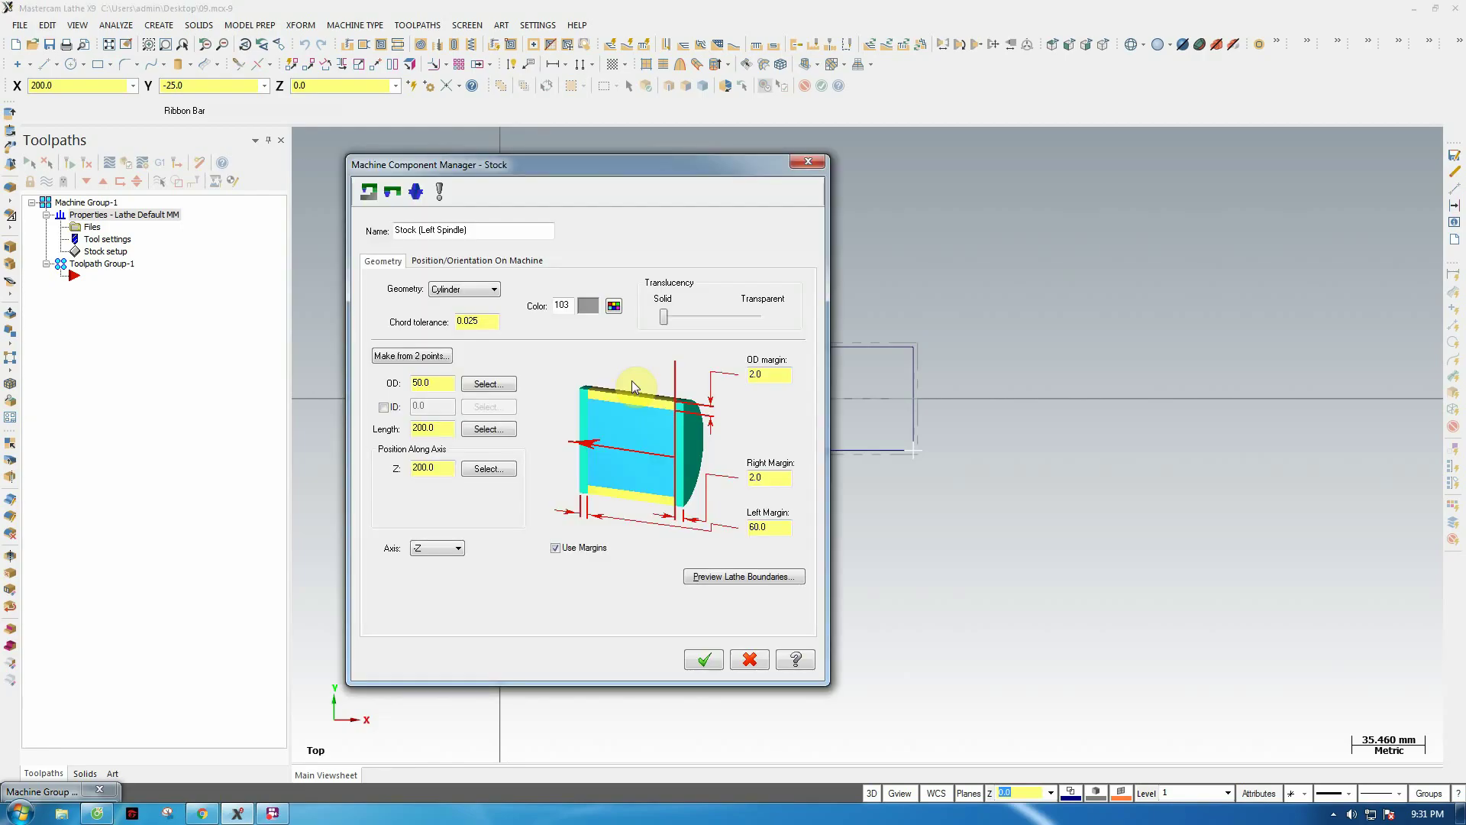
pyautogui.click(705, 660)
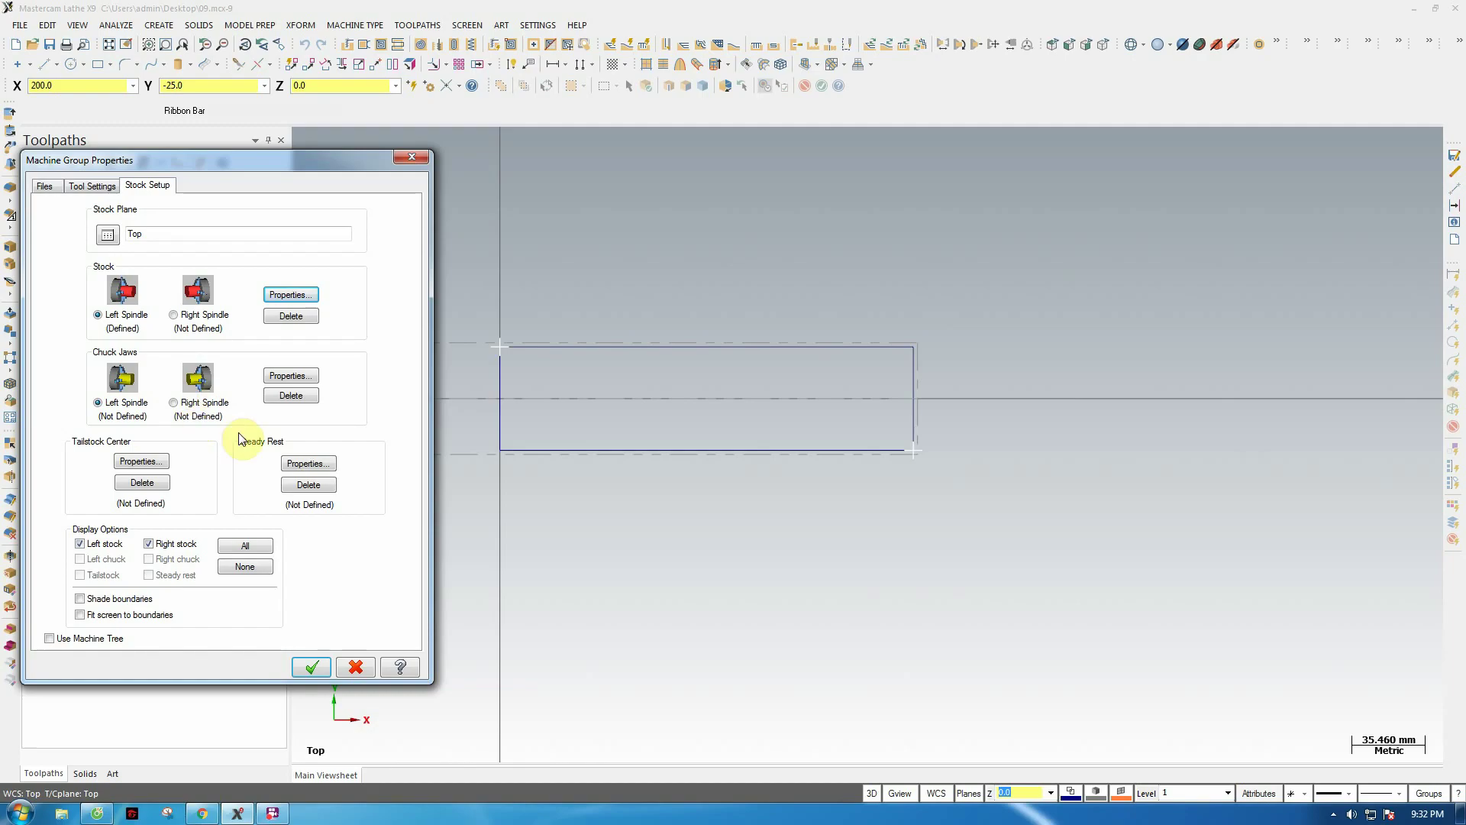
# - Open the left spindle's chuck jaw properties and choose clamping method OD #1
pyautogui.click(292, 376)
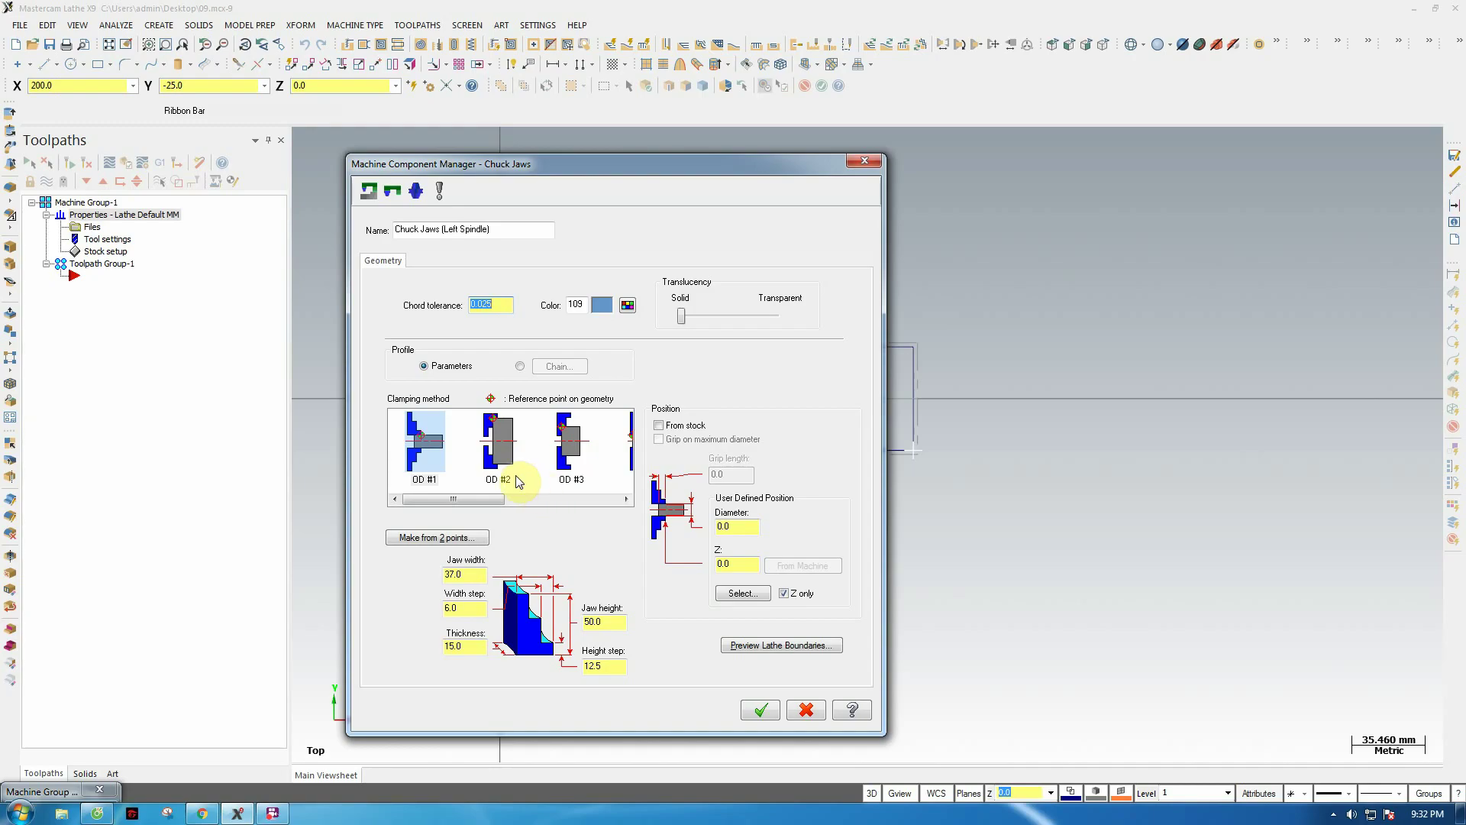
pyautogui.click(426, 449)
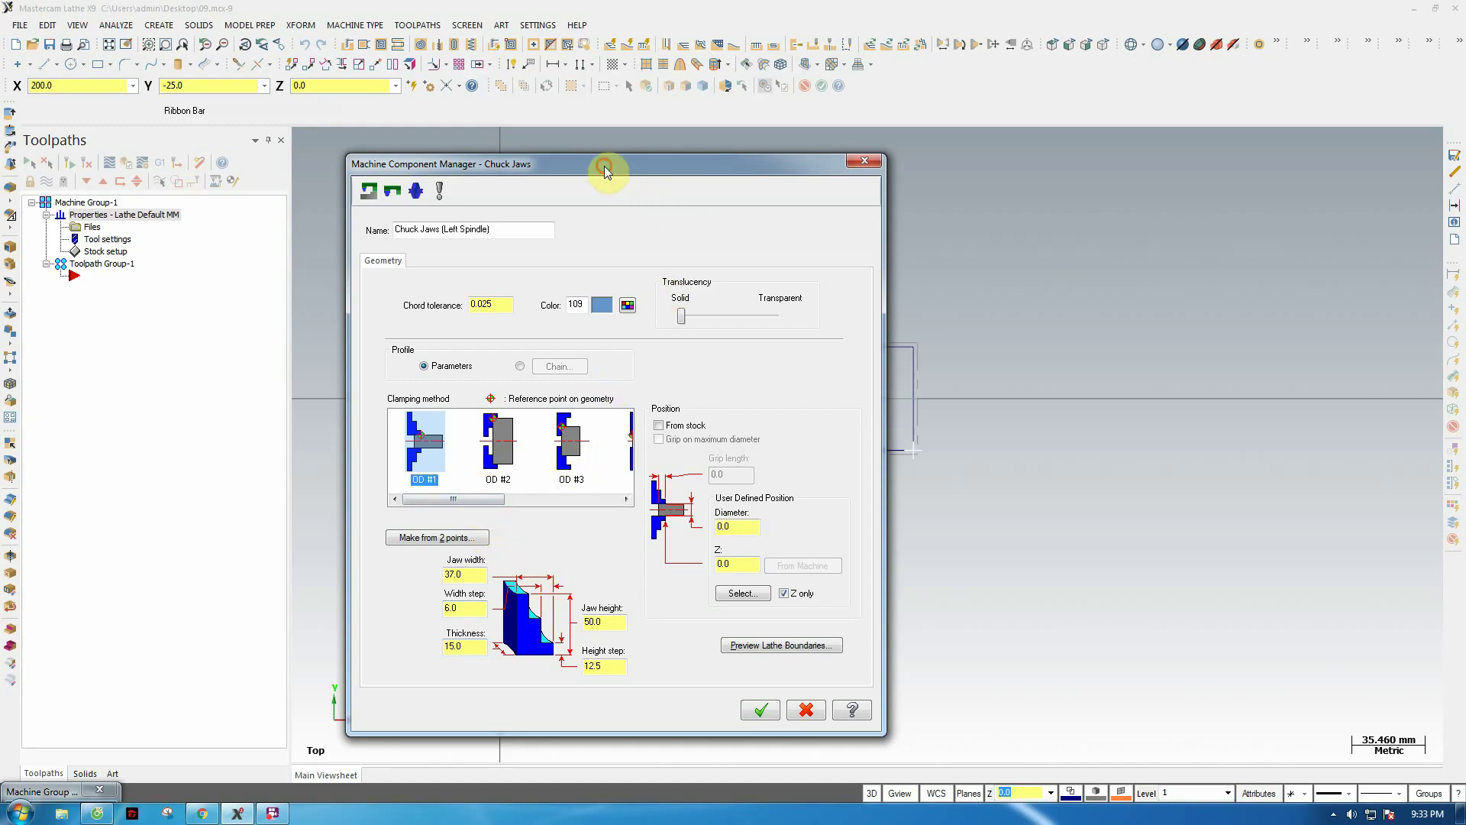
pyautogui.moveTo(603, 166); pyautogui.dragTo(533, 130)
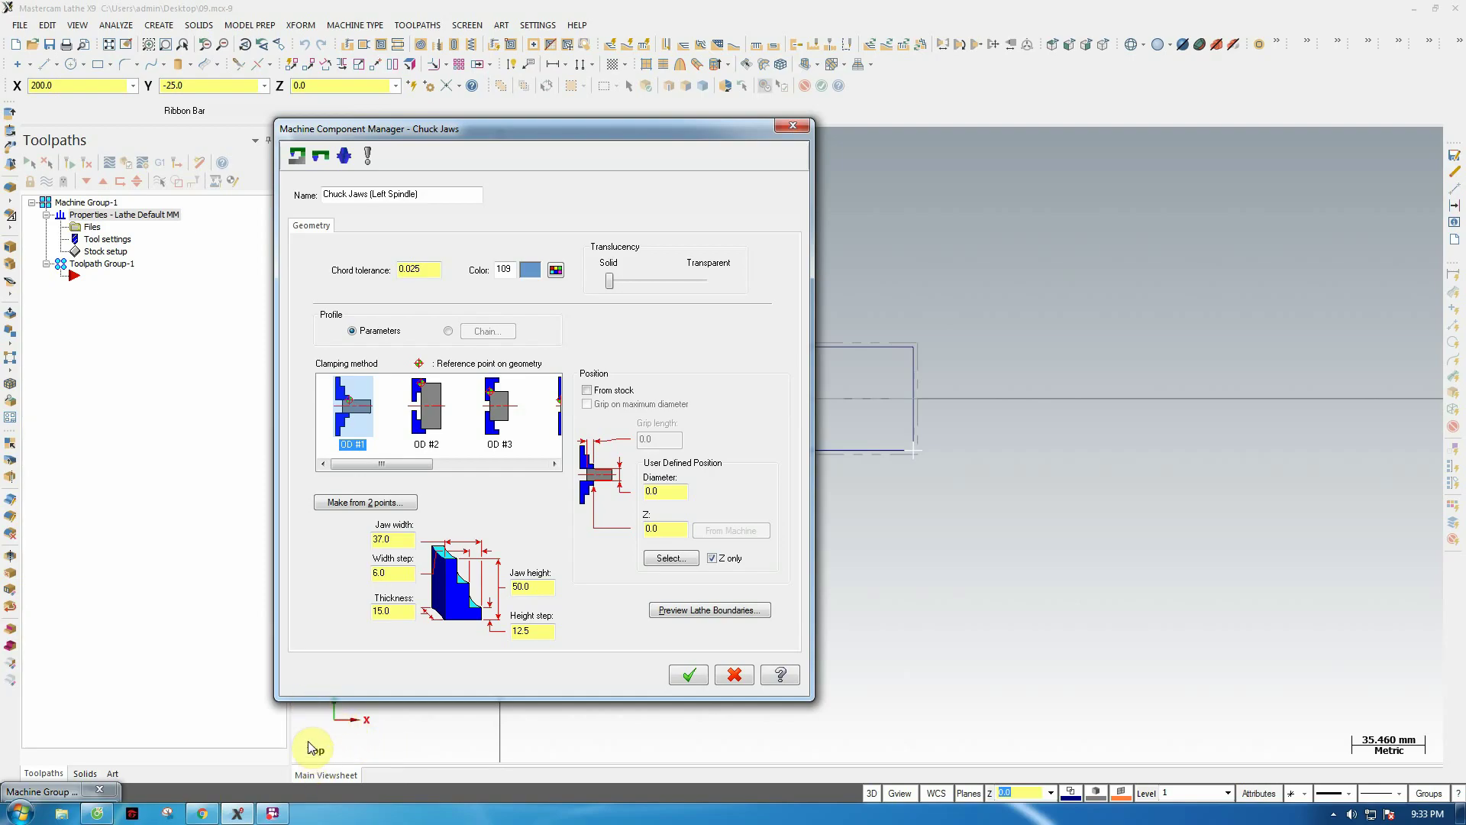
pyautogui.click(272, 813)
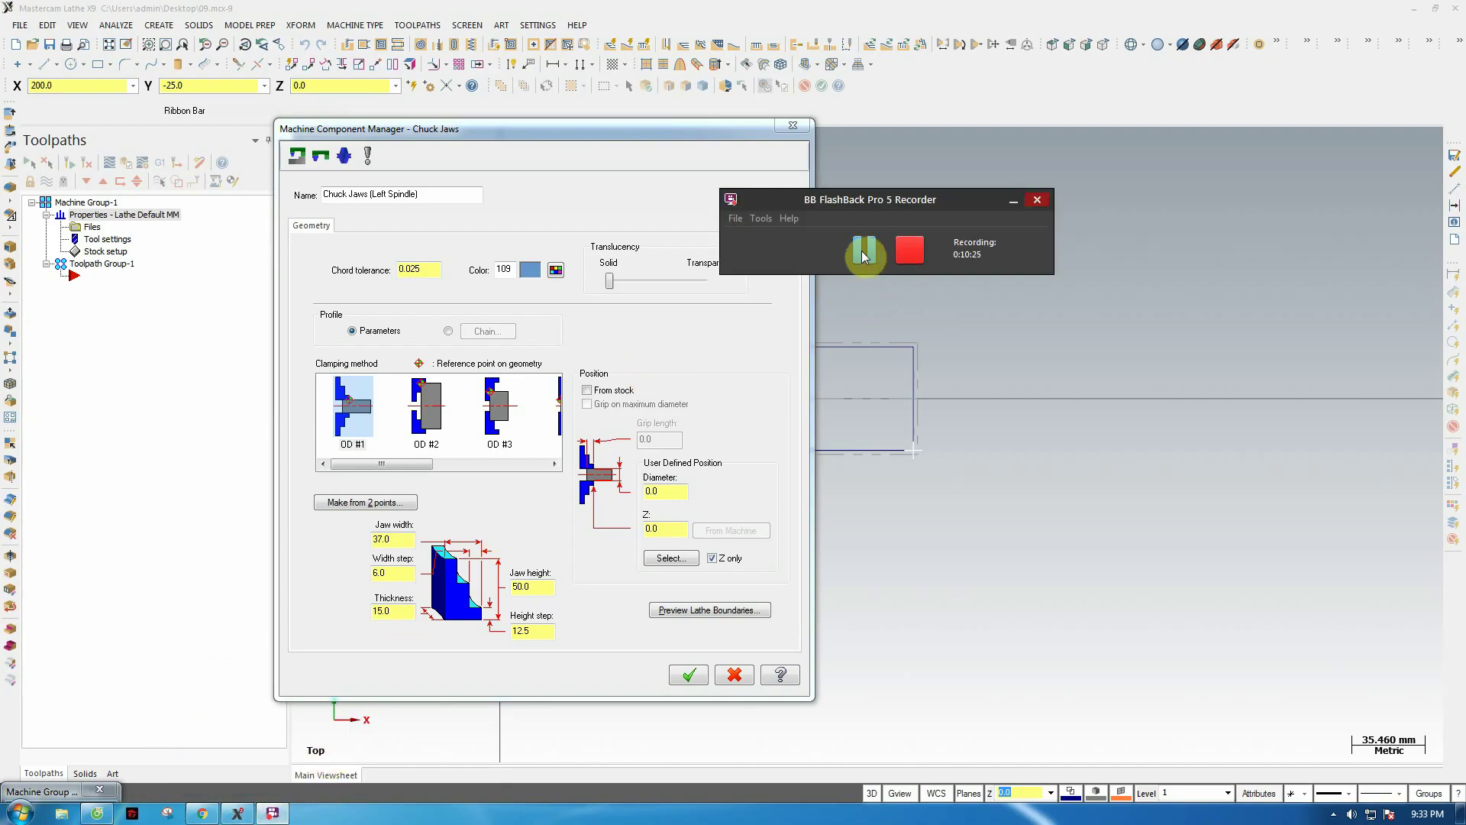
pyautogui.click(730, 391)
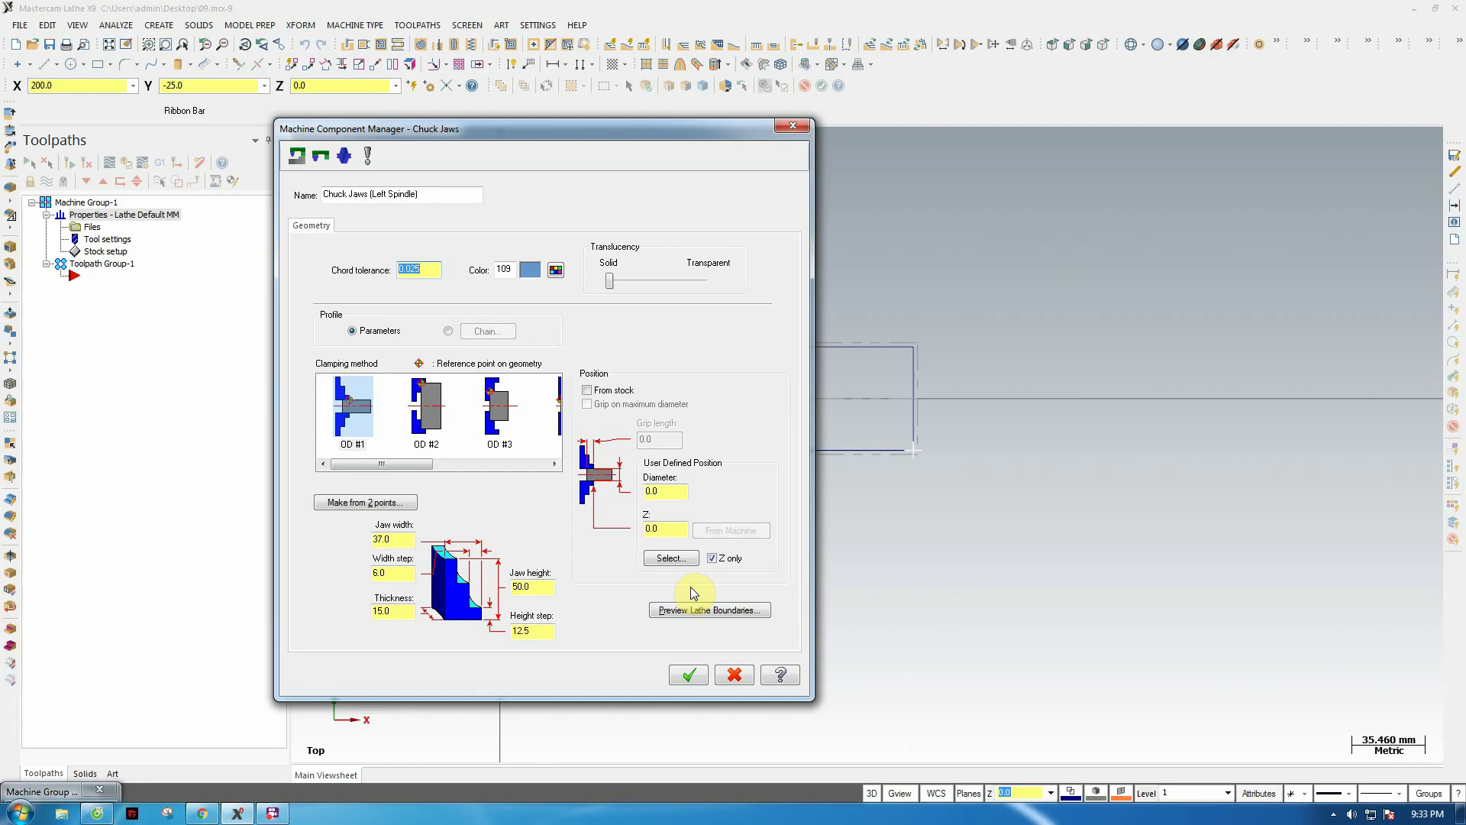
# - Position the chuck jaws from stock, gripping on the maximum diameter with a grip length of 30 mm, and accept the definition
pyautogui.click(587, 390)
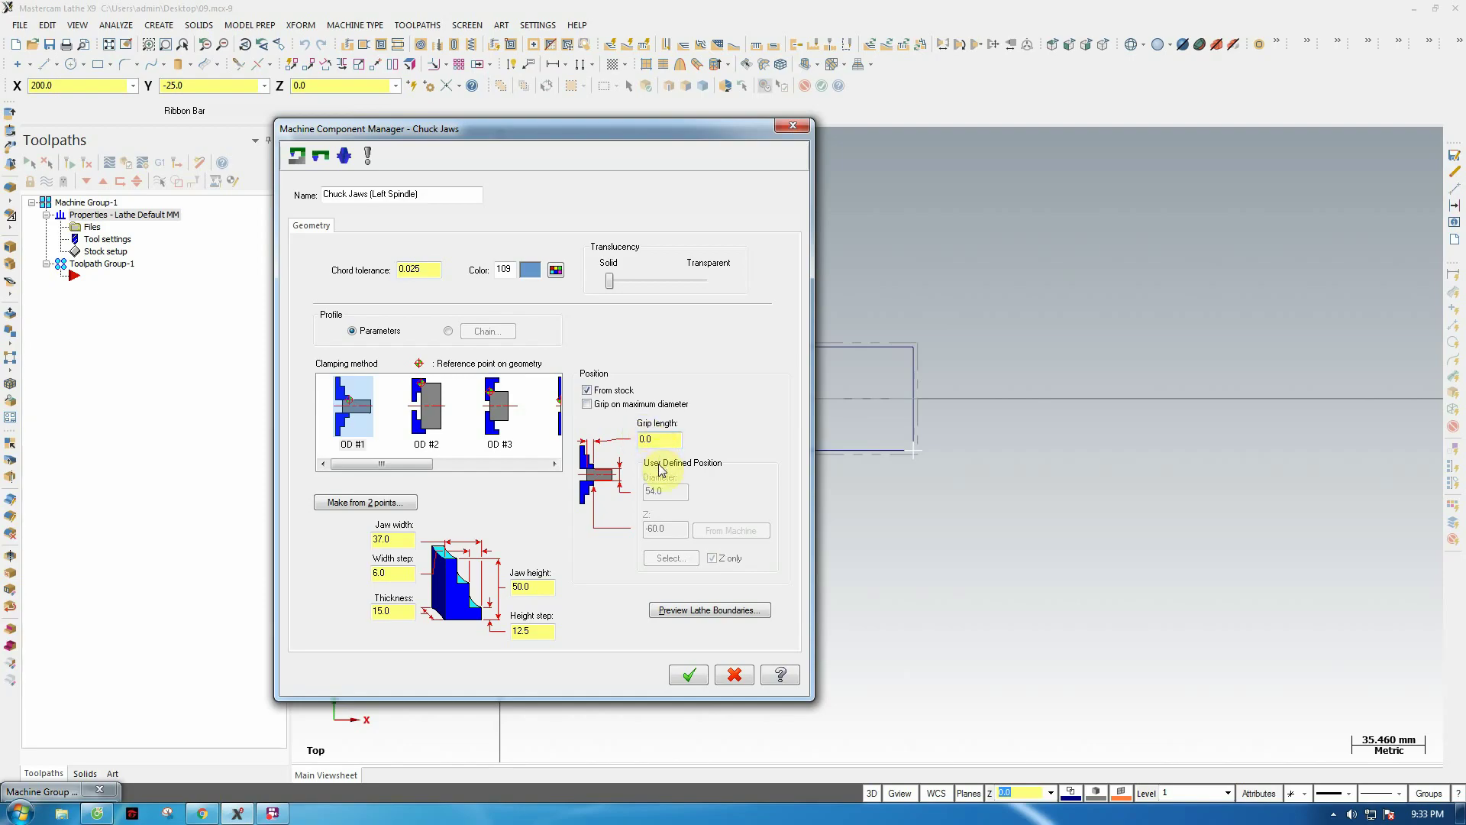
pyautogui.click(586, 405)
pyautogui.doubleClick(641, 441)
pyautogui.write('30')
pyautogui.click(687, 676)
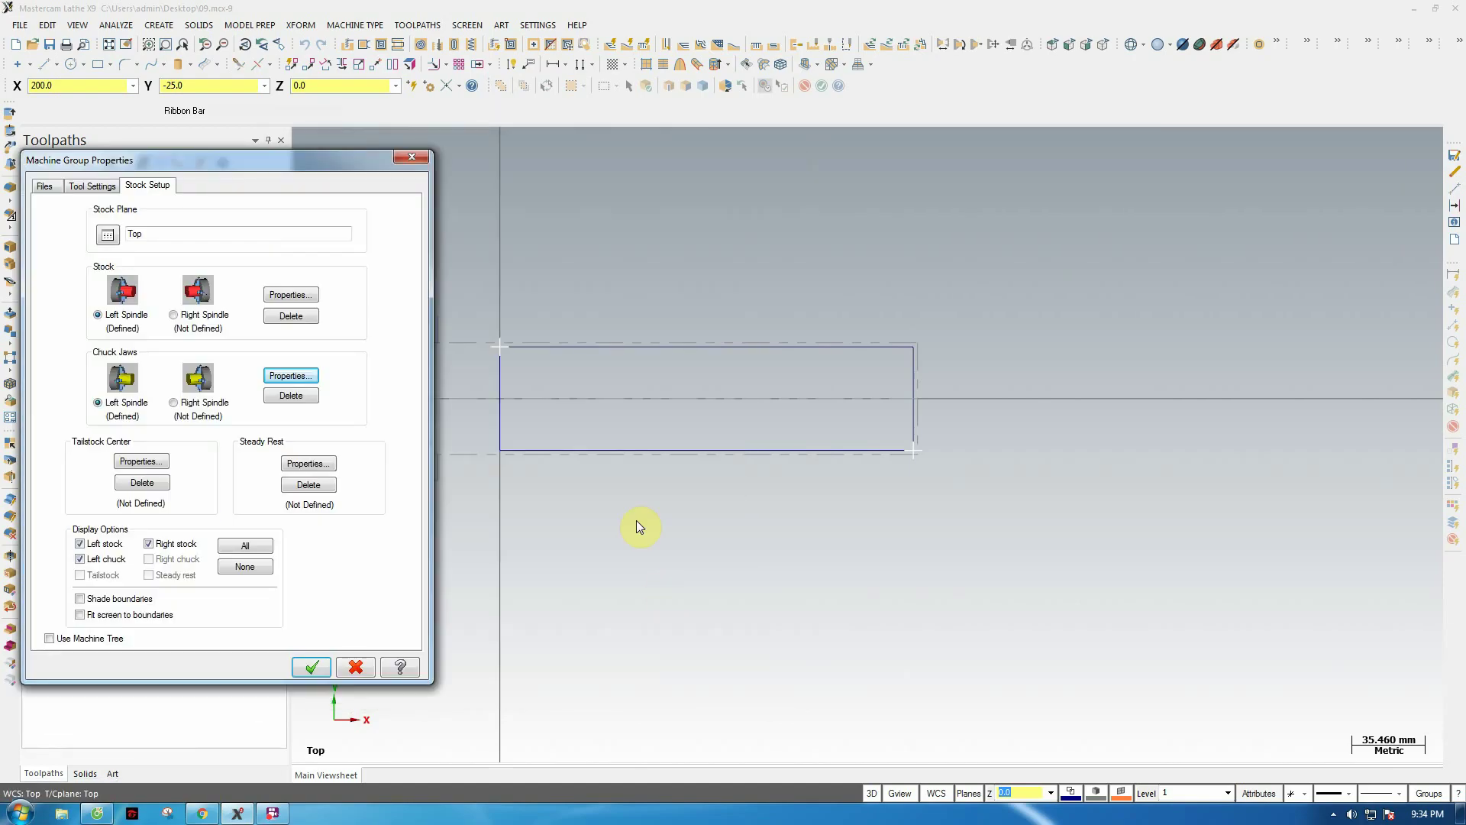
# - Preview the lathe boundaries from the left spindle's chuck jaw properties and return to the jaw settings
pyautogui.click(273, 377)
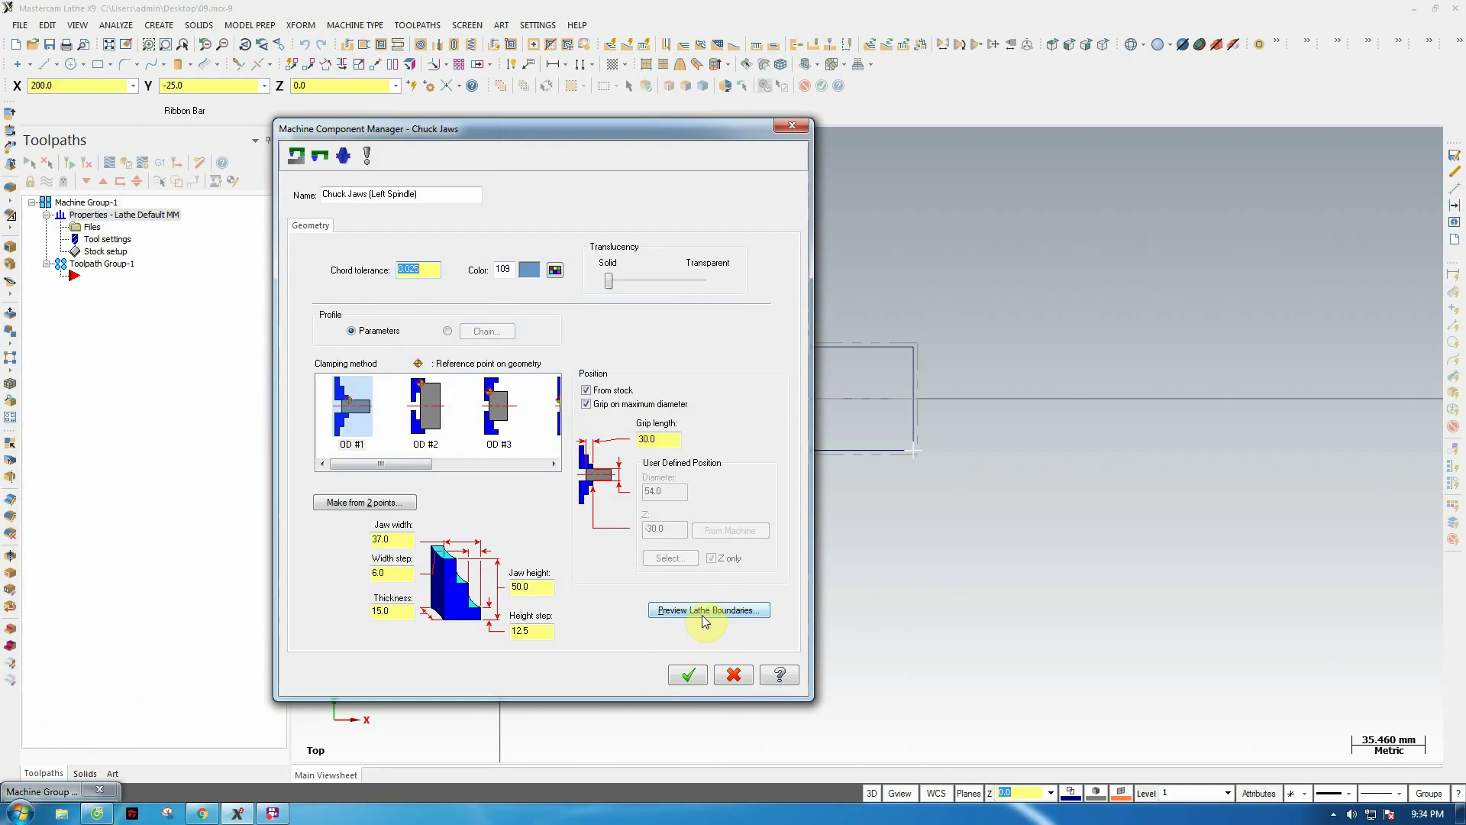
pyautogui.click(702, 615)
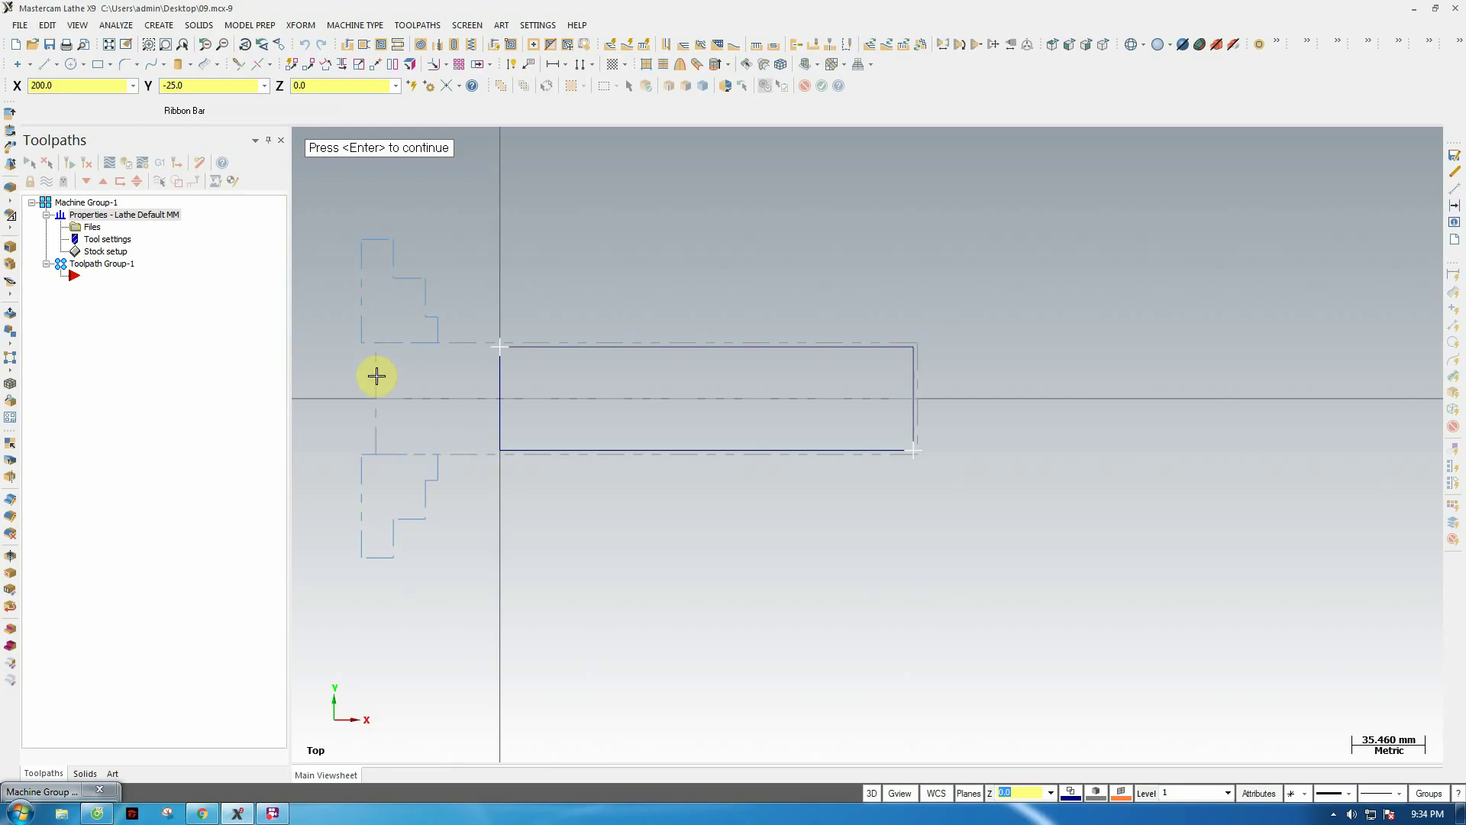
pyautogui.press('Return')
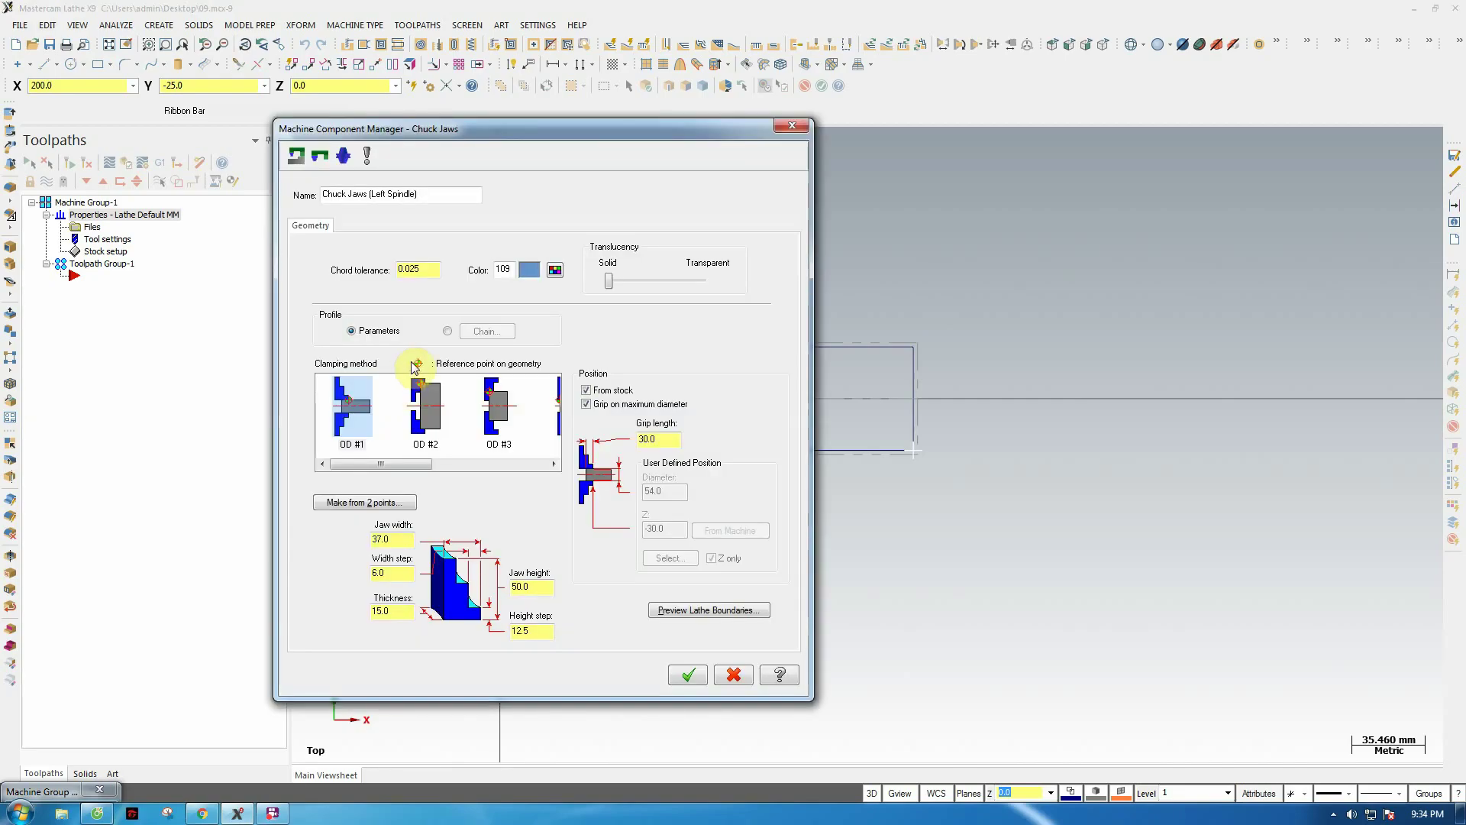
# - Set the left chuck jaws' grip length to 40 mm and accept the jaw definition and the machine group properties
pyautogui.doubleClick(650, 439)
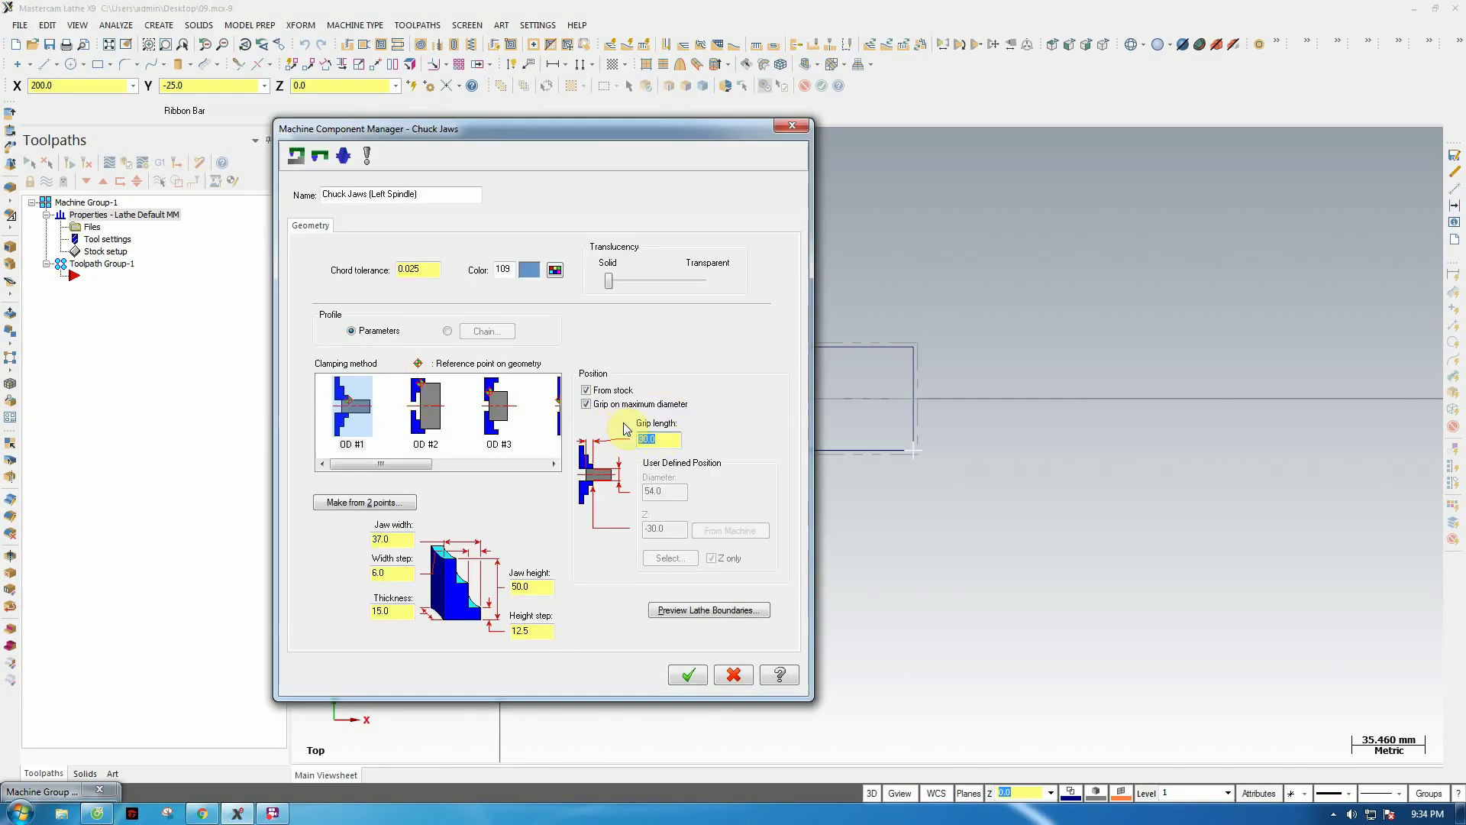
pyautogui.write('40')
pyautogui.click(701, 676)
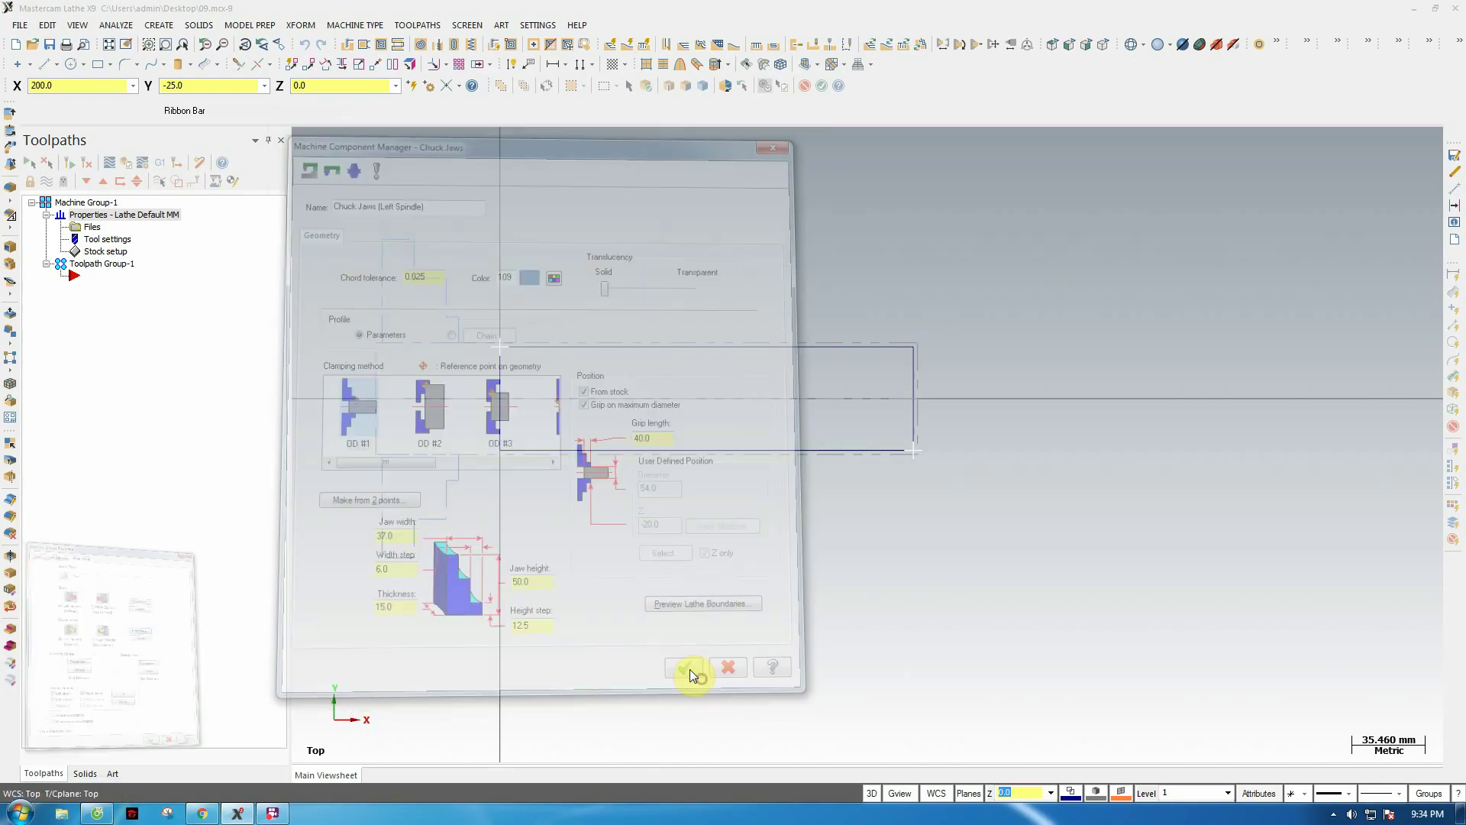
pyautogui.moveTo(304, 165); pyautogui.dragTo(1084, 179)
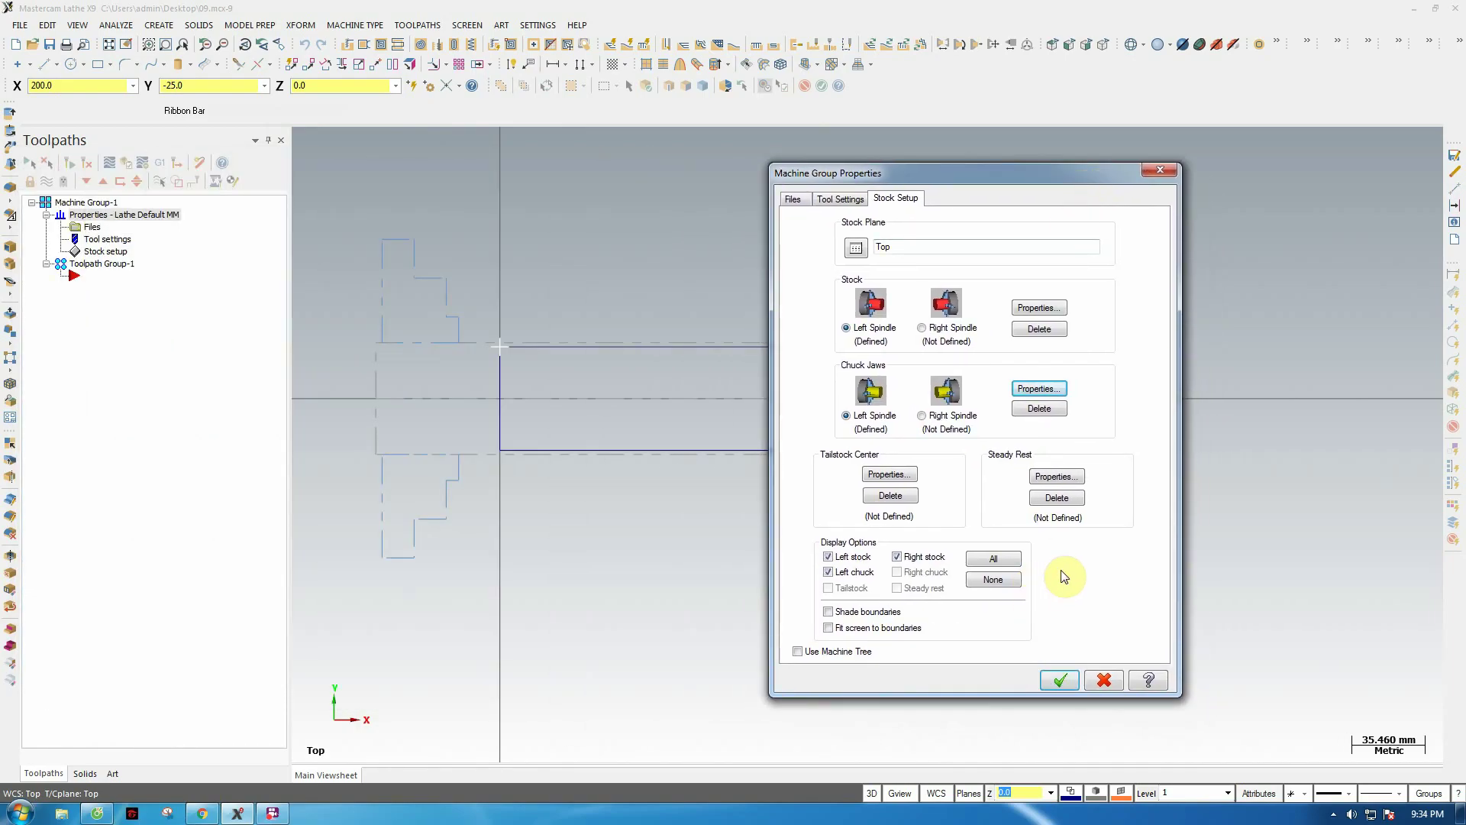
pyautogui.click(1062, 680)
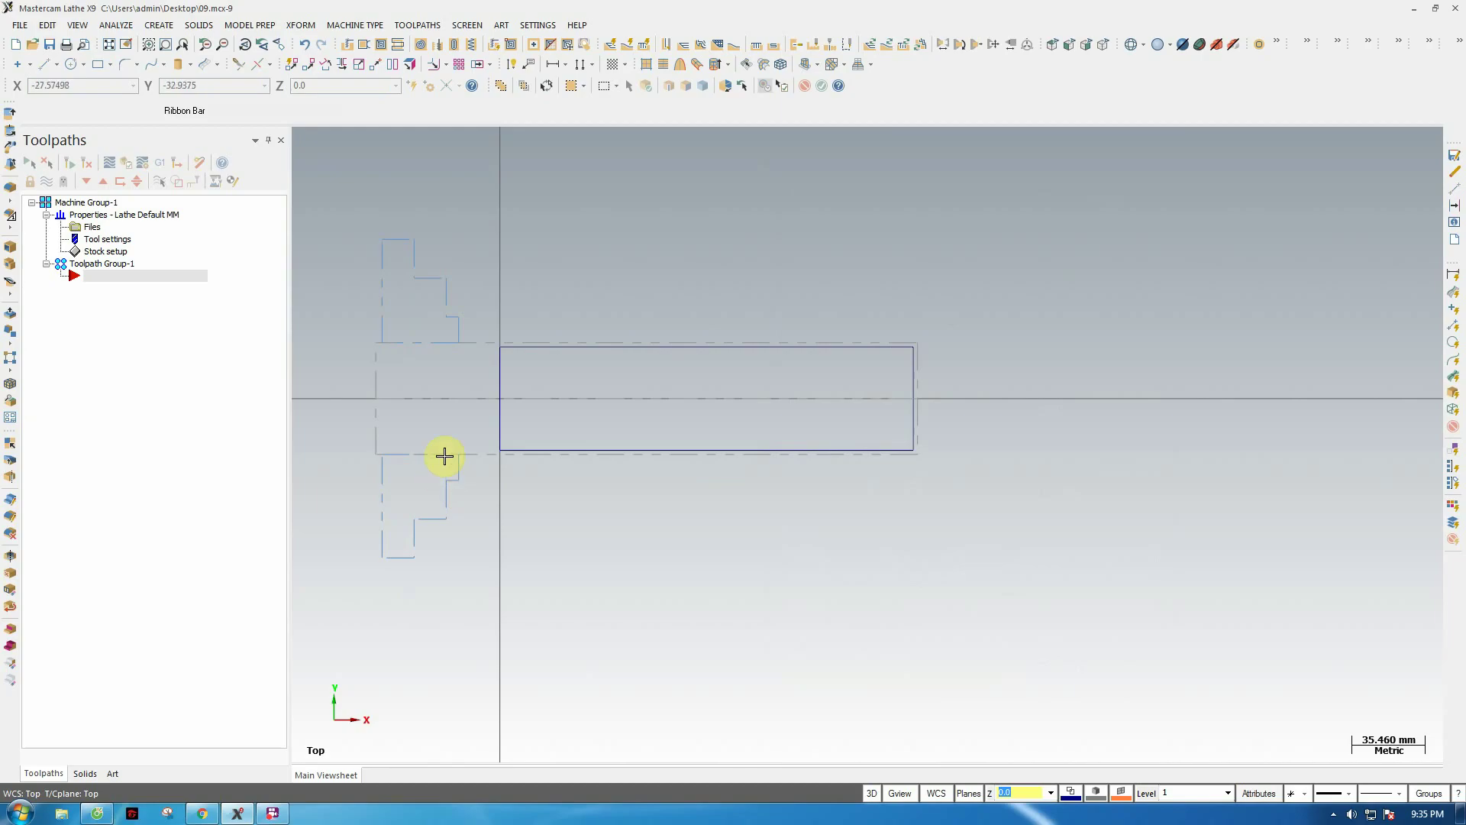
pyautogui.scroll(-2, 815, 399)
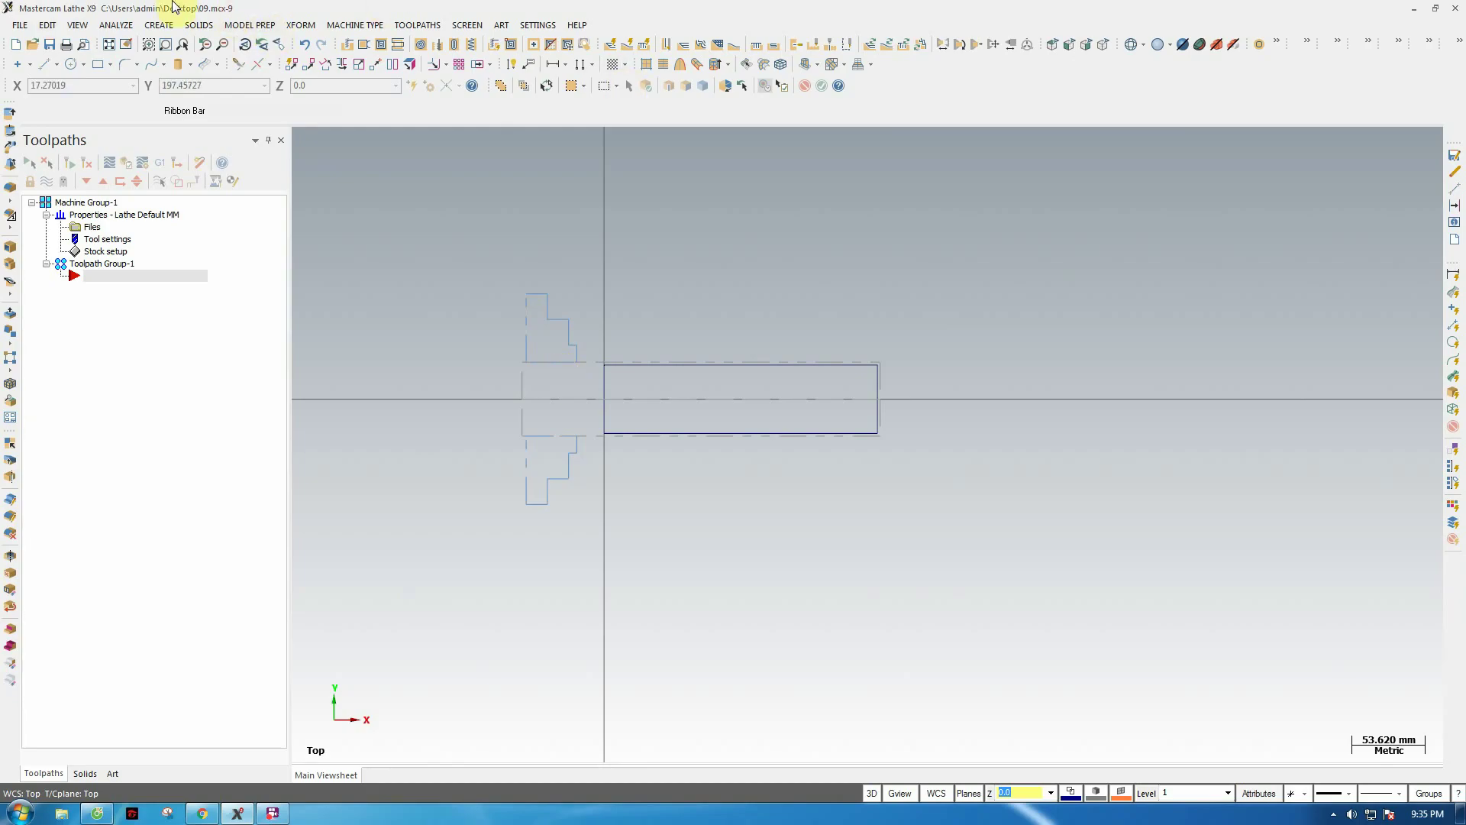
pyautogui.click(105, 253)
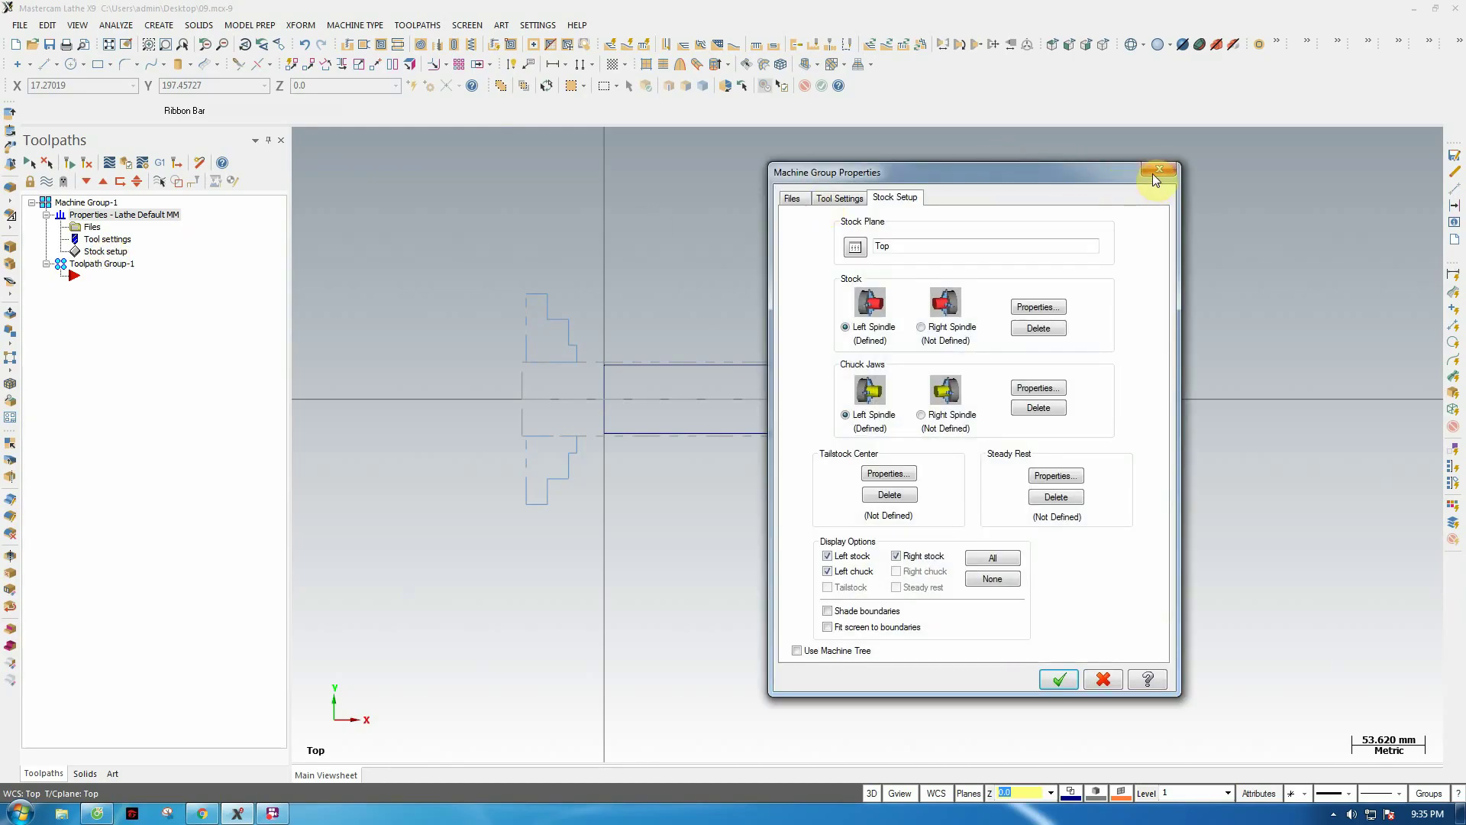
pyautogui.click(1153, 172)
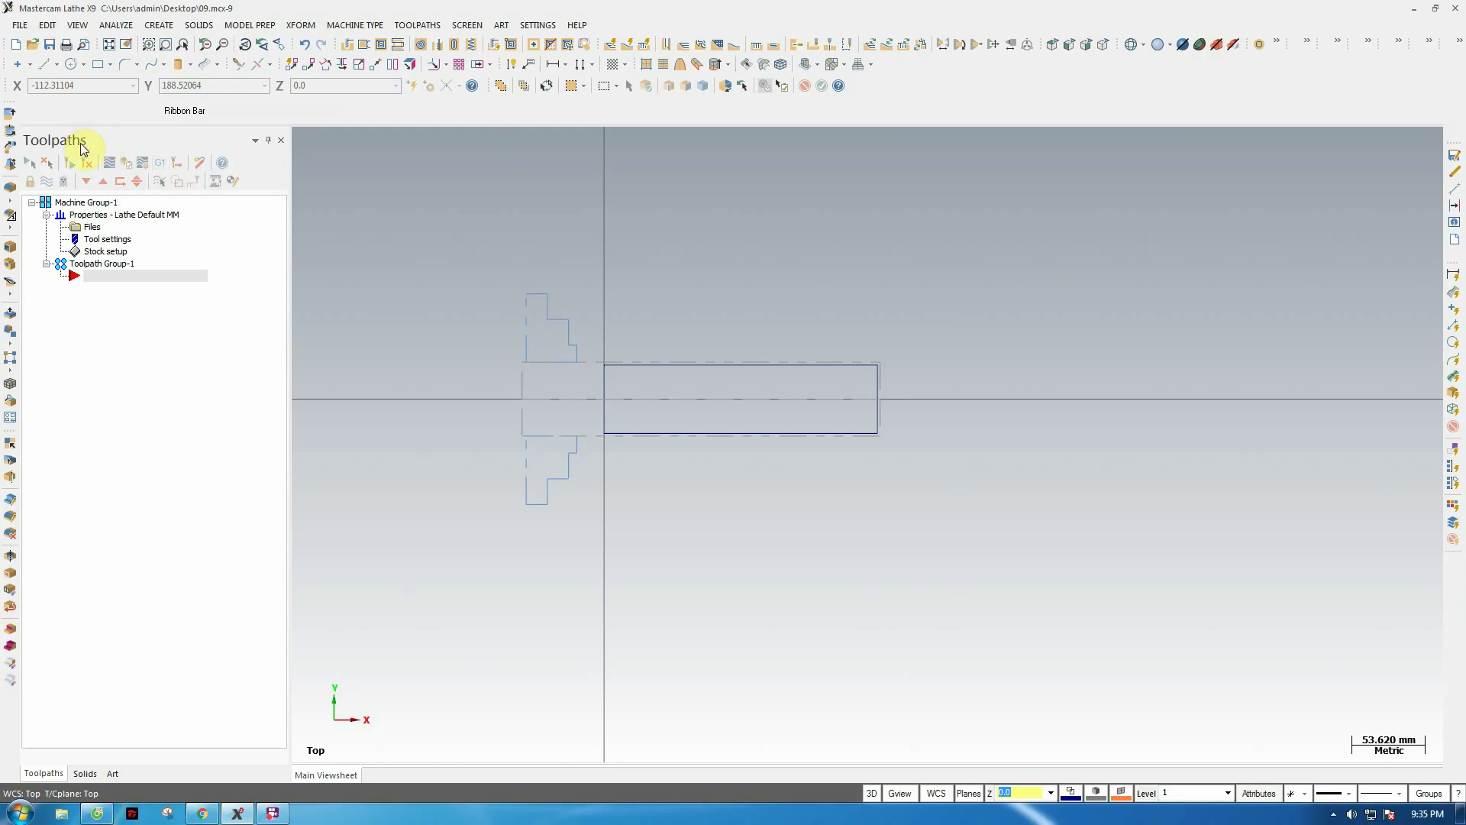
pyautogui.click(126, 164)
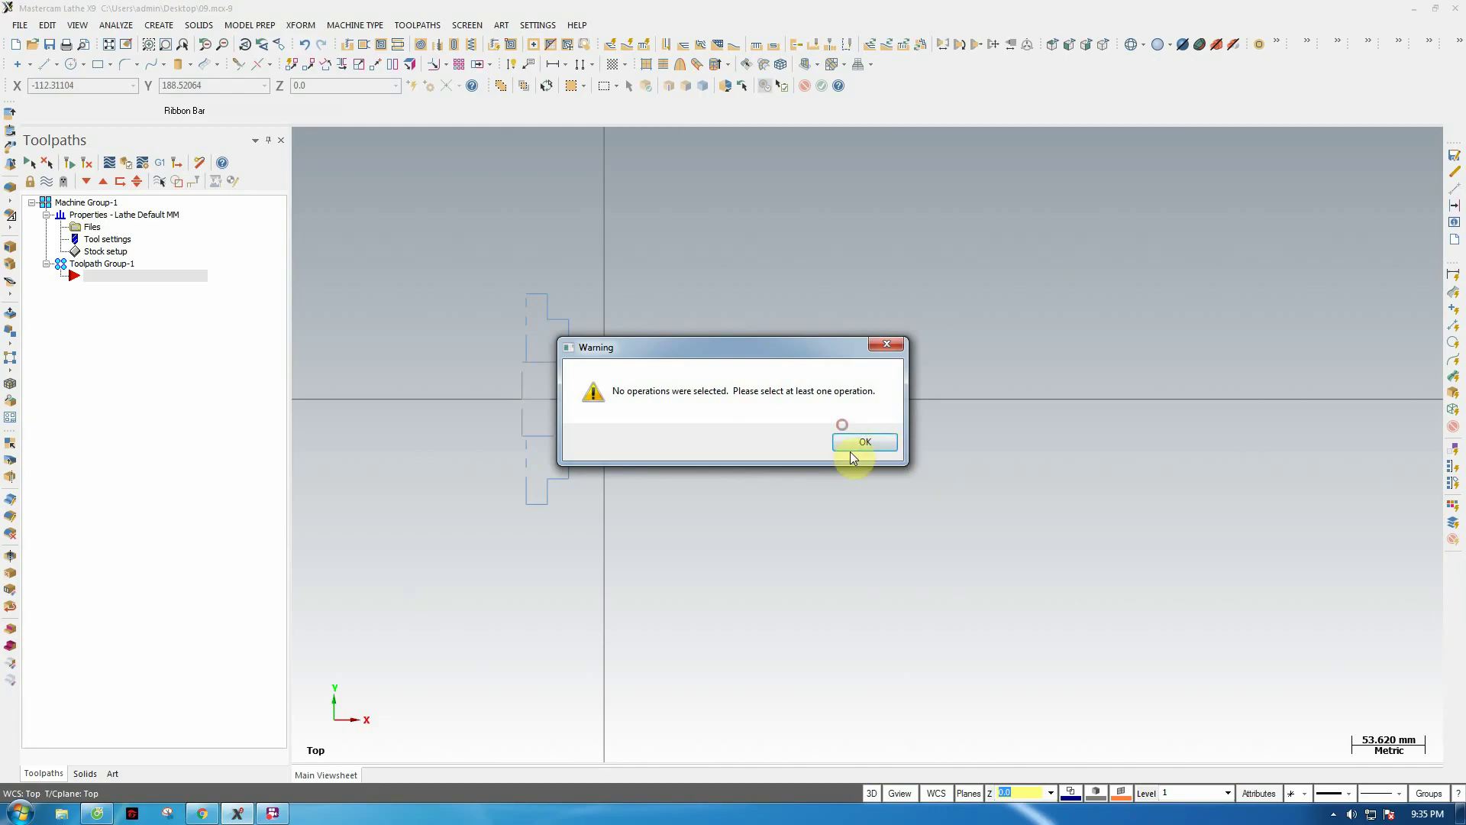
pyautogui.click(851, 449)
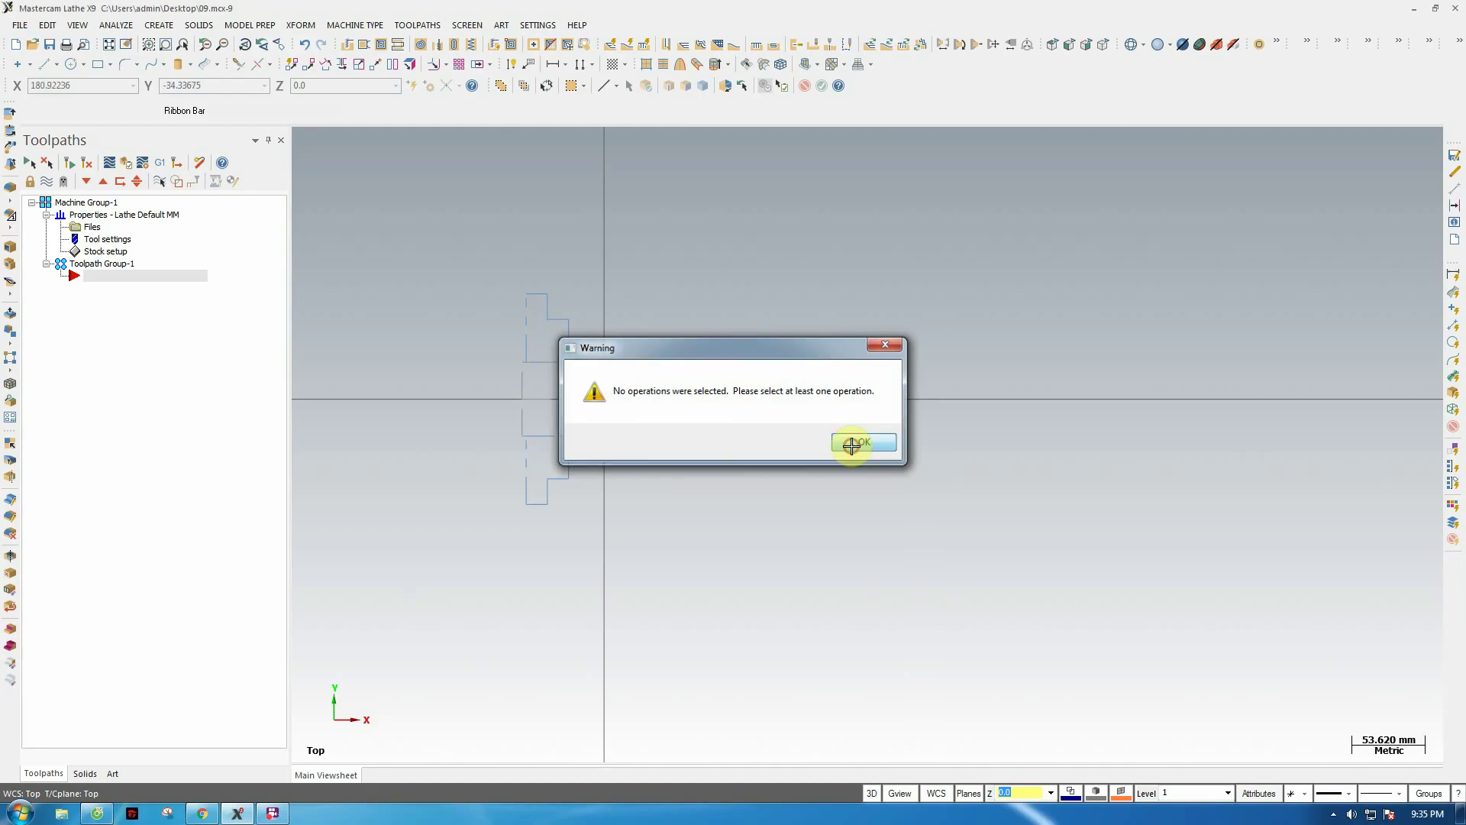
pyautogui.click(144, 164)
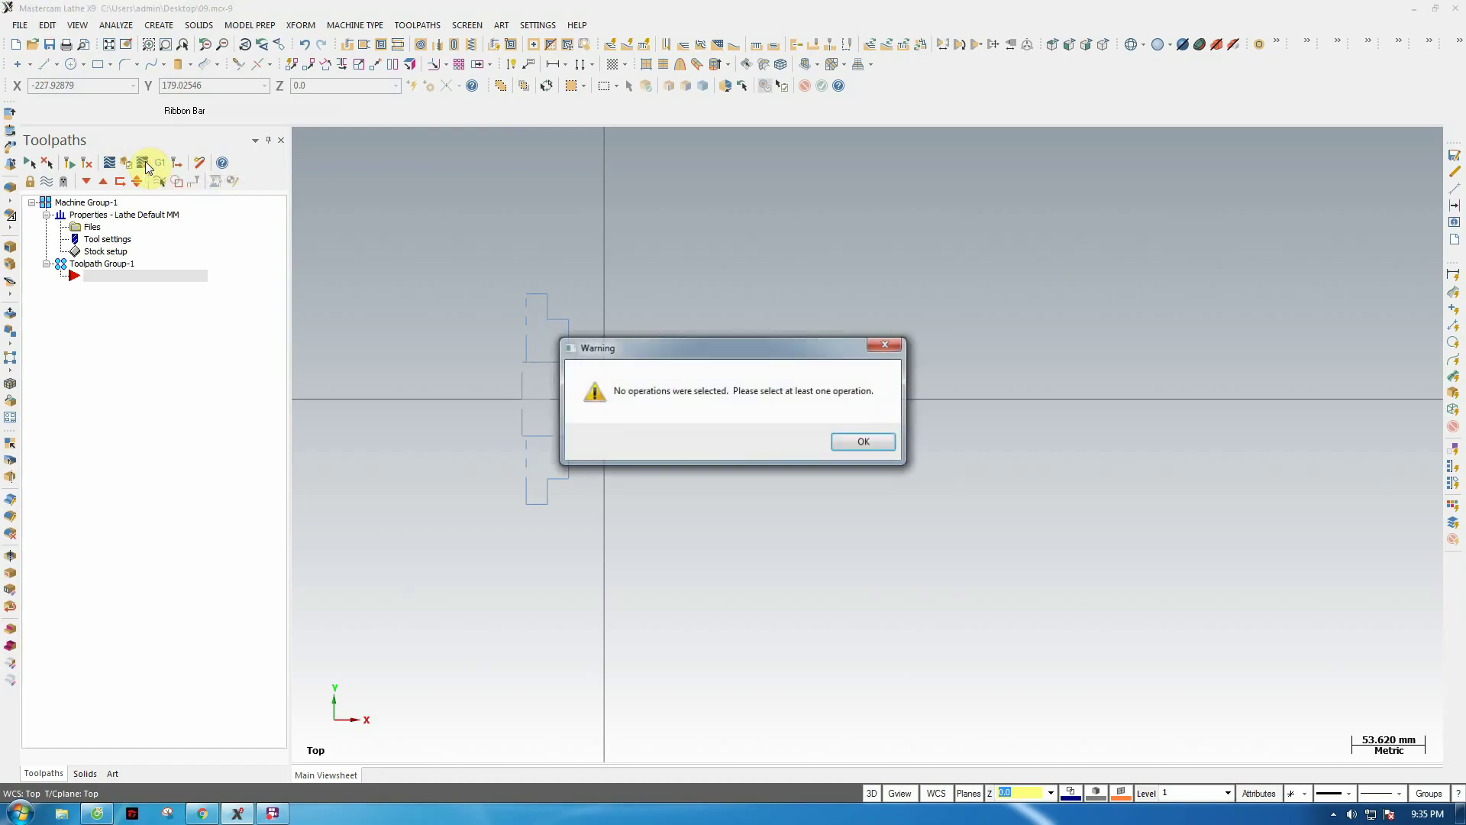
pyautogui.click(865, 443)
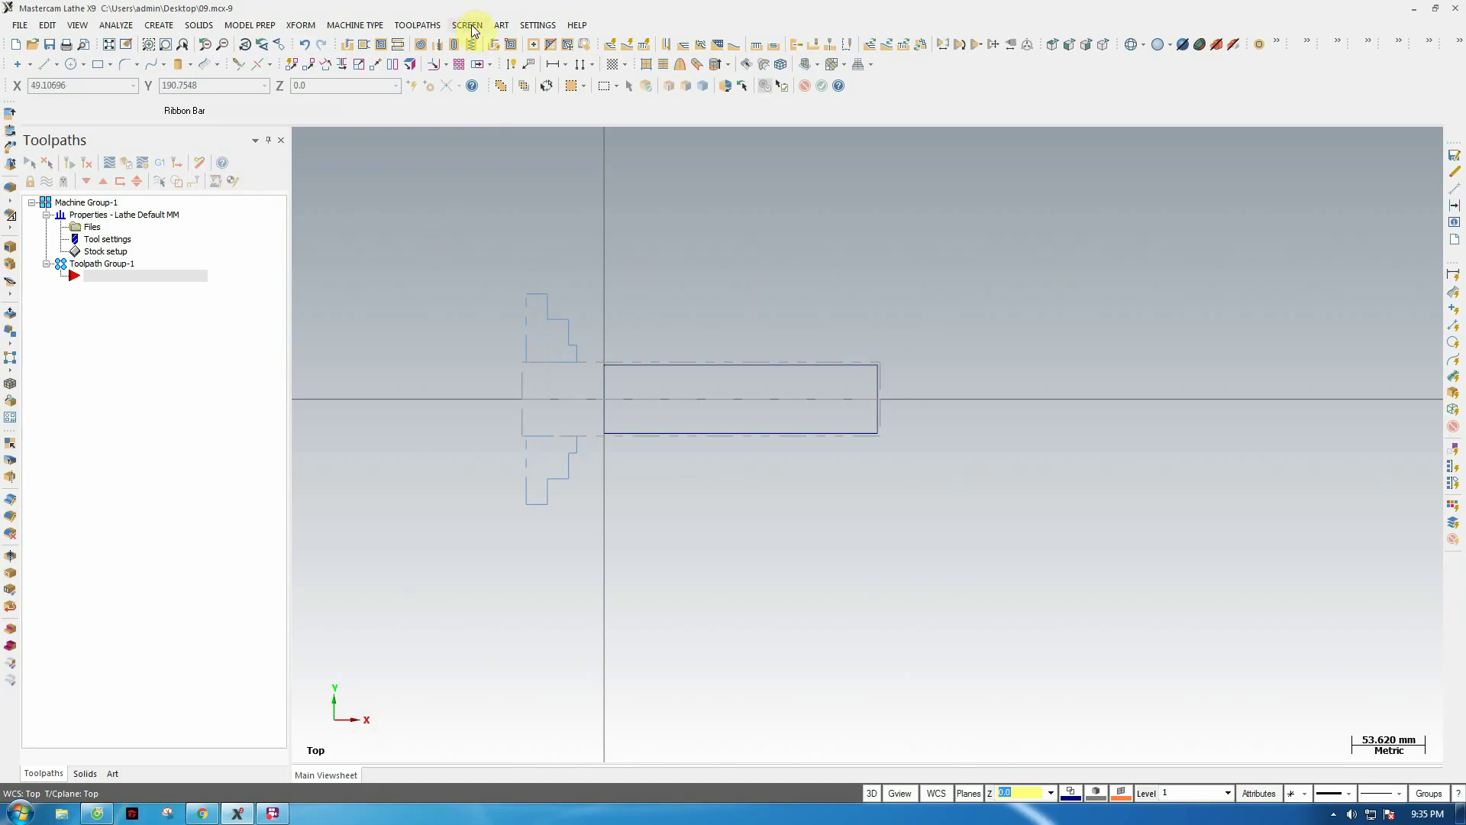
# - Start a lathe rough toolpath and name the new NC file 01
pyautogui.click(387, 27)
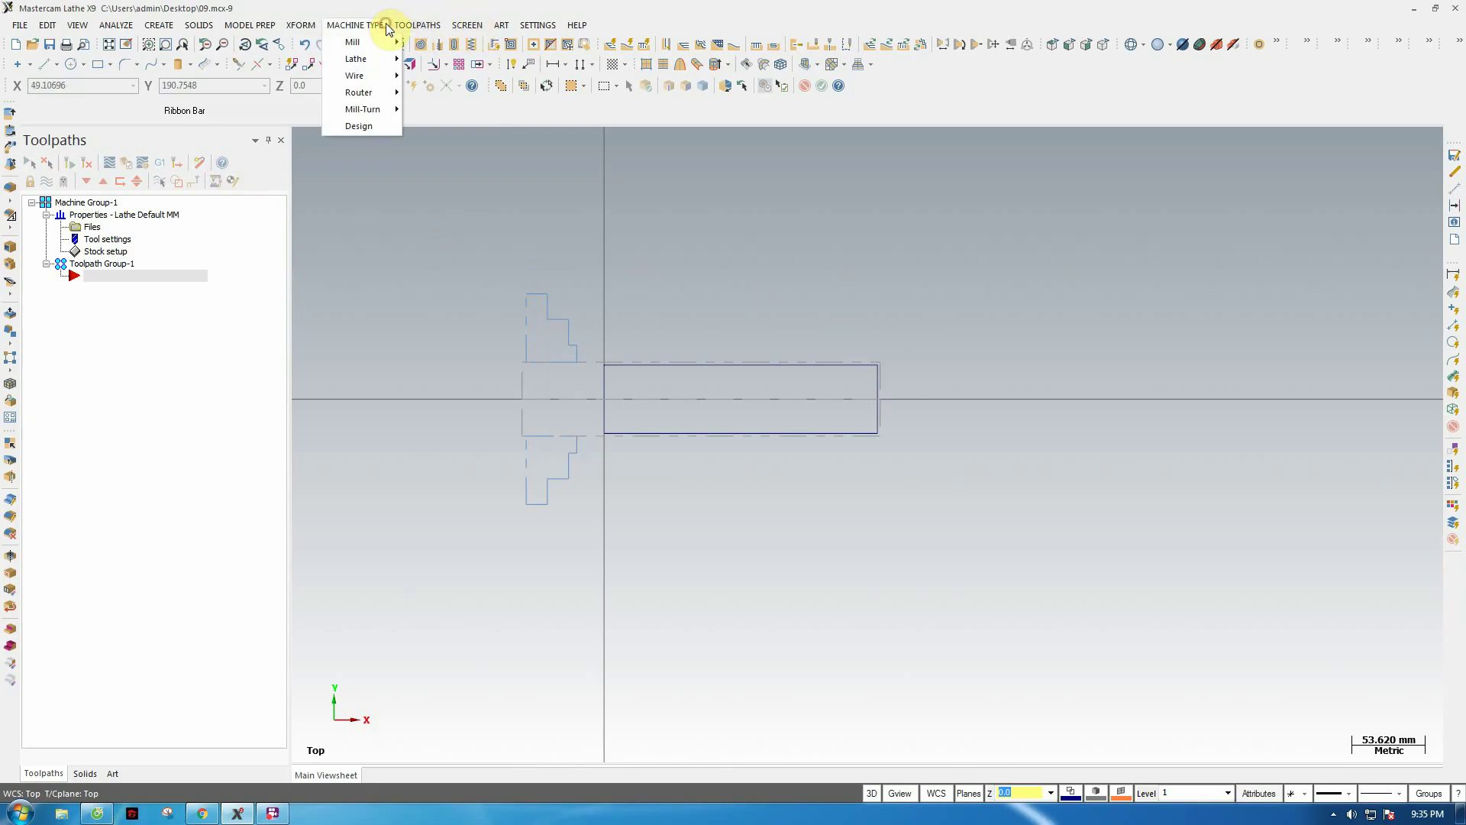
pyautogui.moveTo(418, 27)
pyautogui.click(419, 53)
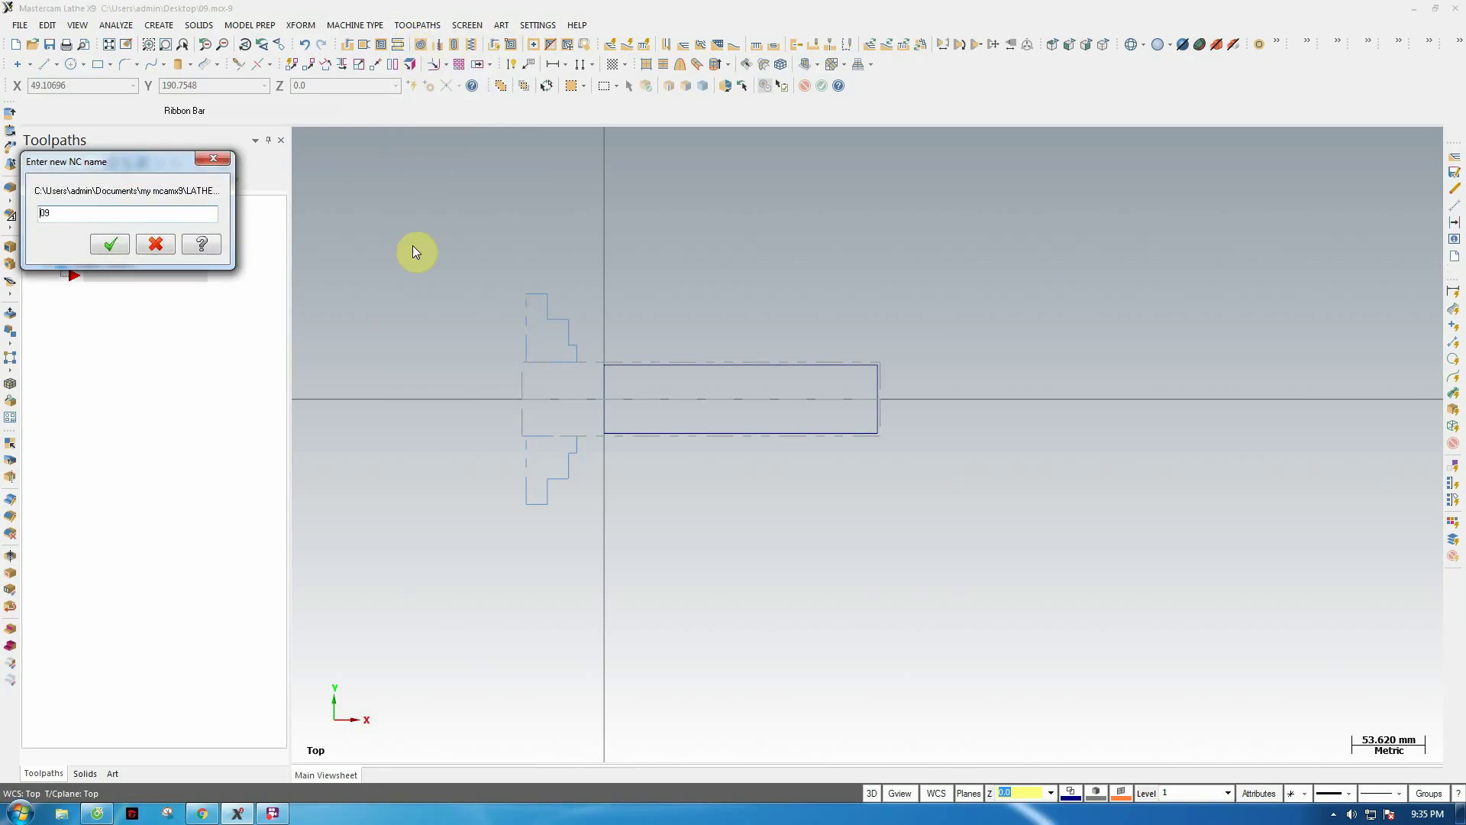
pyautogui.doubleClick(80, 210)
pyautogui.write('01')
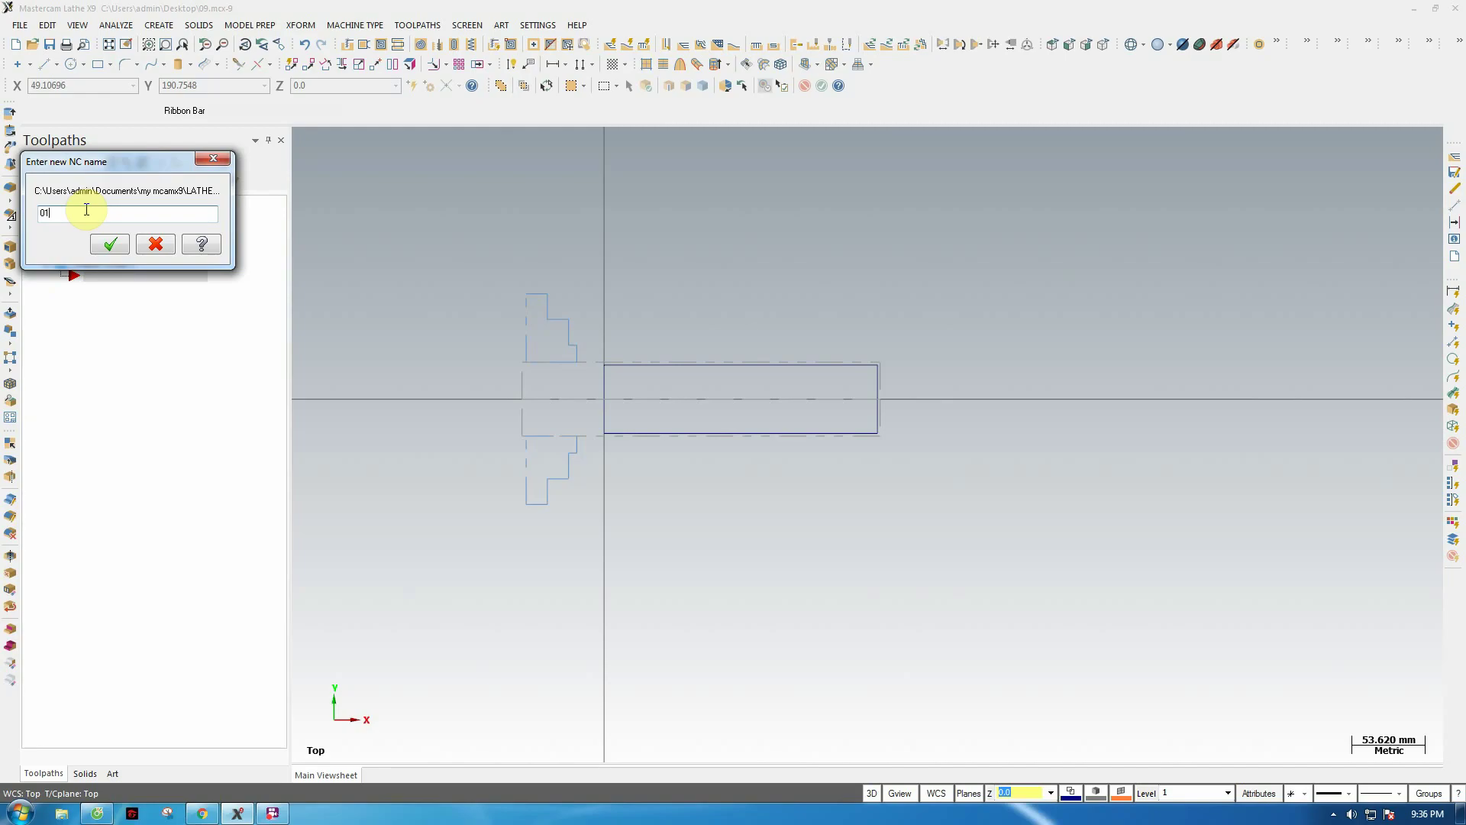
pyautogui.click(110, 243)
# - Chain the rectangle's upper horizontal edge from its right end as the roughing geometry and accept the chain
pyautogui.scroll(3, 877, 389)
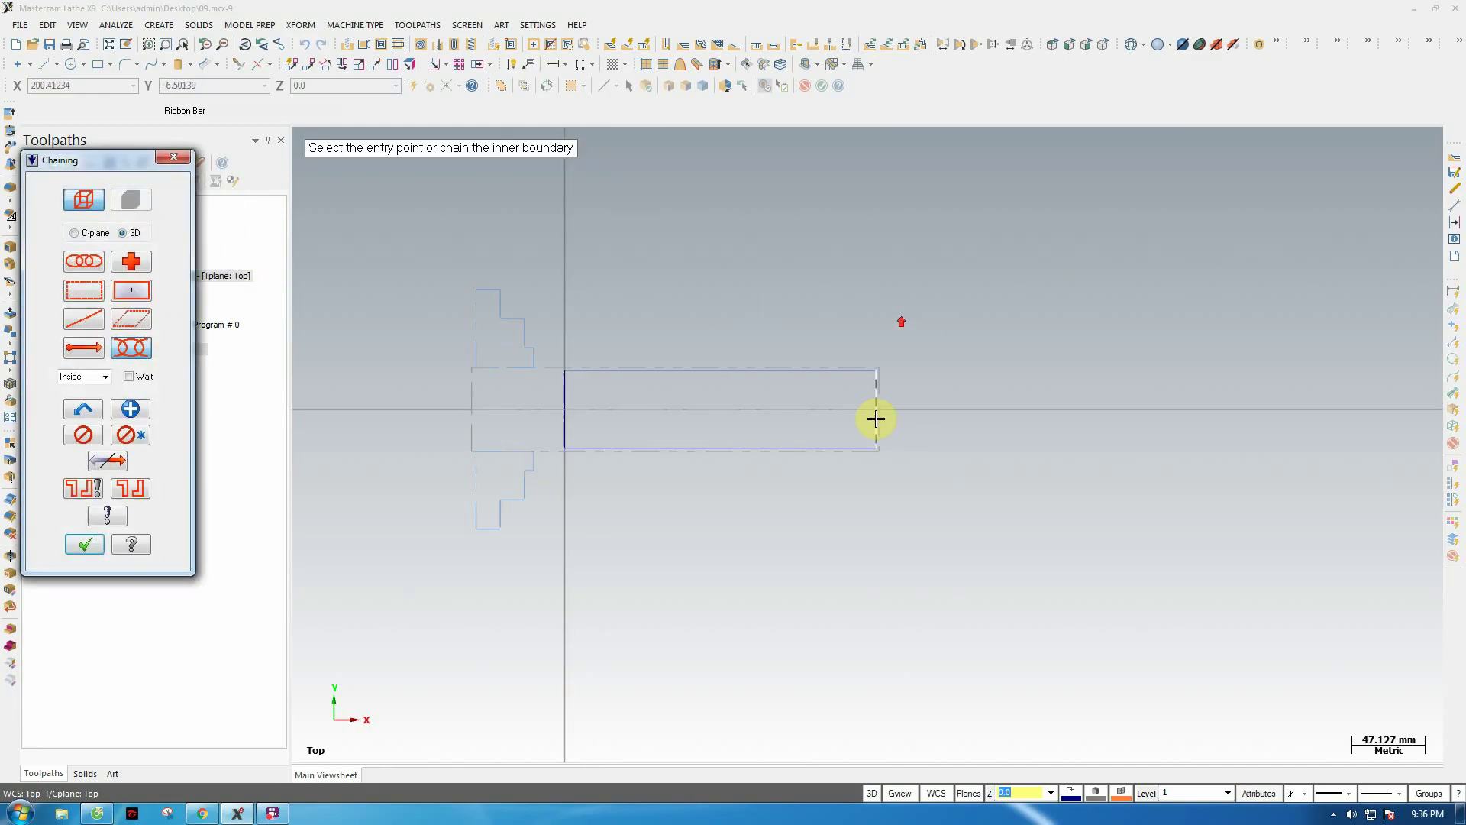
pyautogui.click(871, 366)
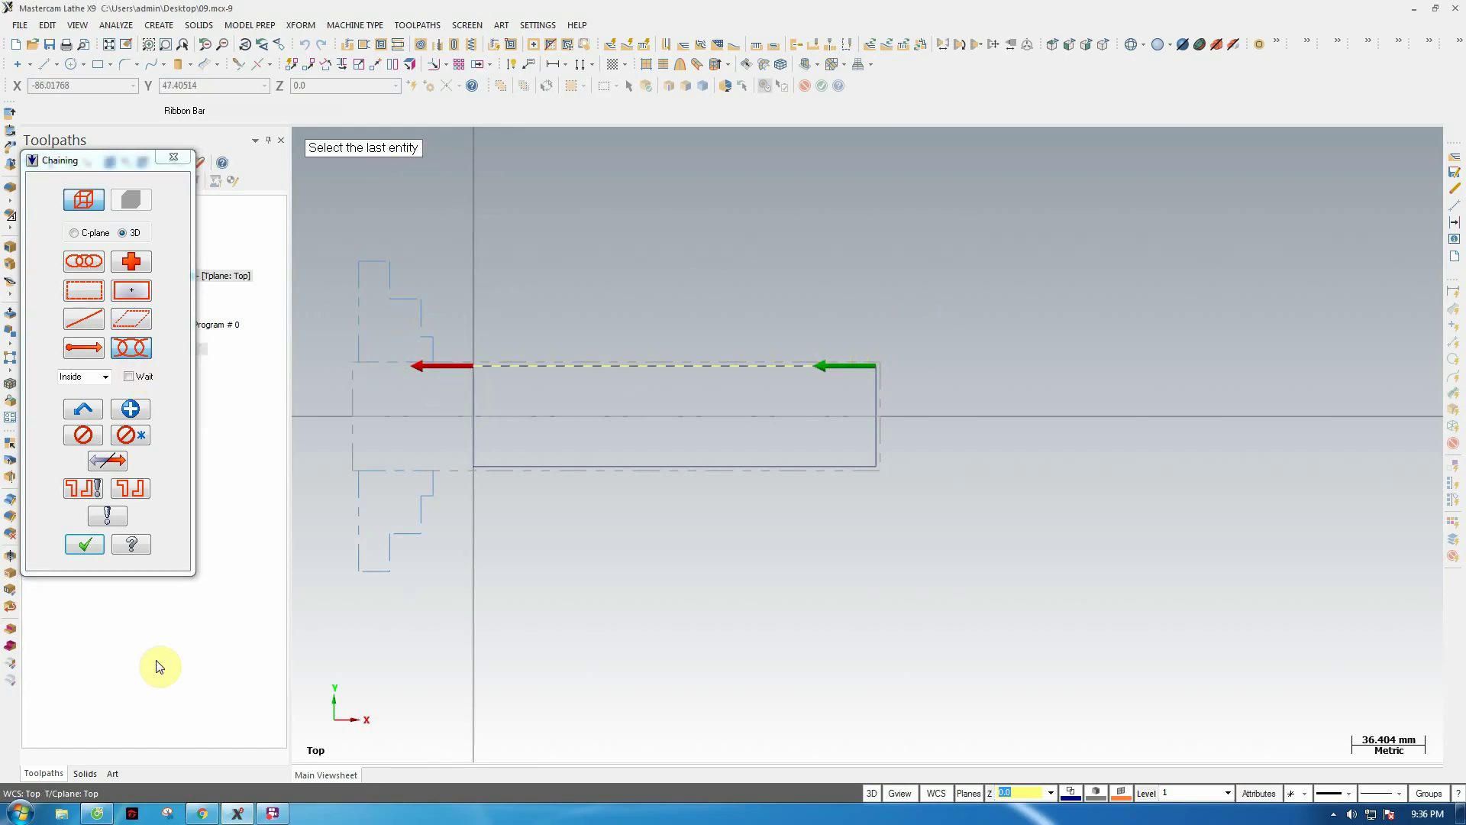
pyautogui.click(85, 544)
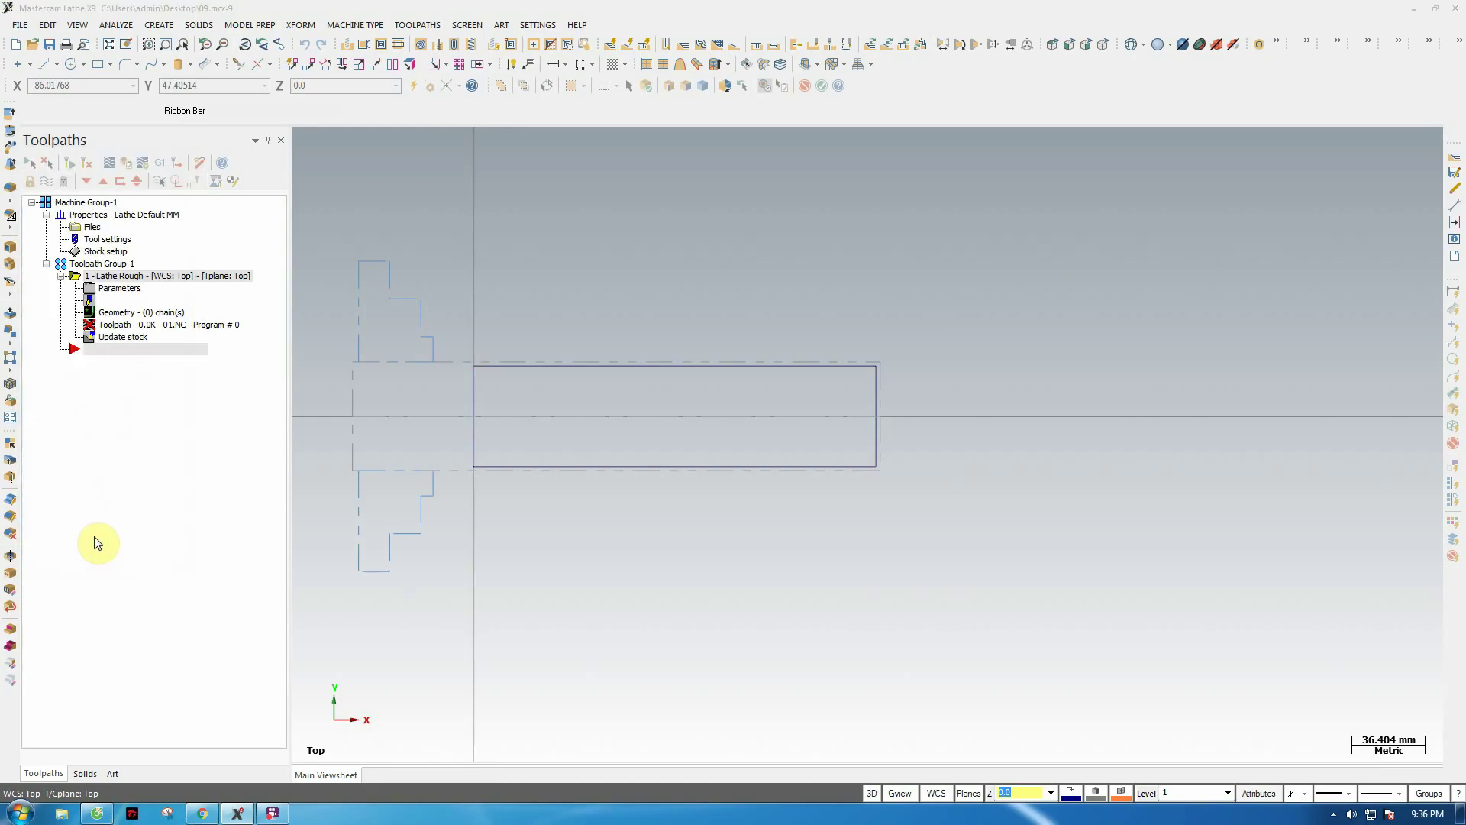
pyautogui.click(112, 233)
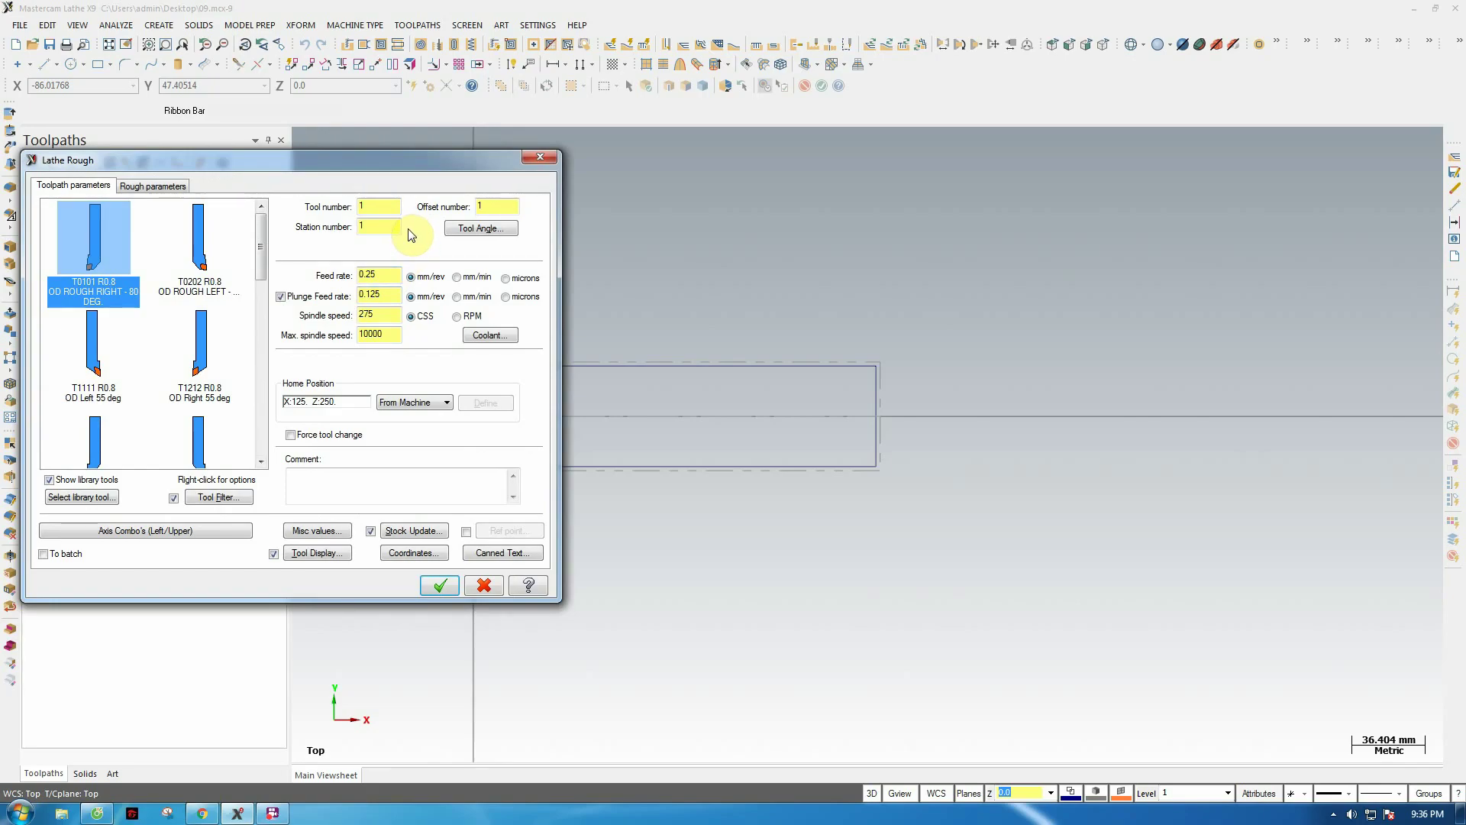
# - Set the roughing feed rate to 0.5 mm/rev, review the rough parameters and accept the toolpath
pyautogui.click(377, 275)
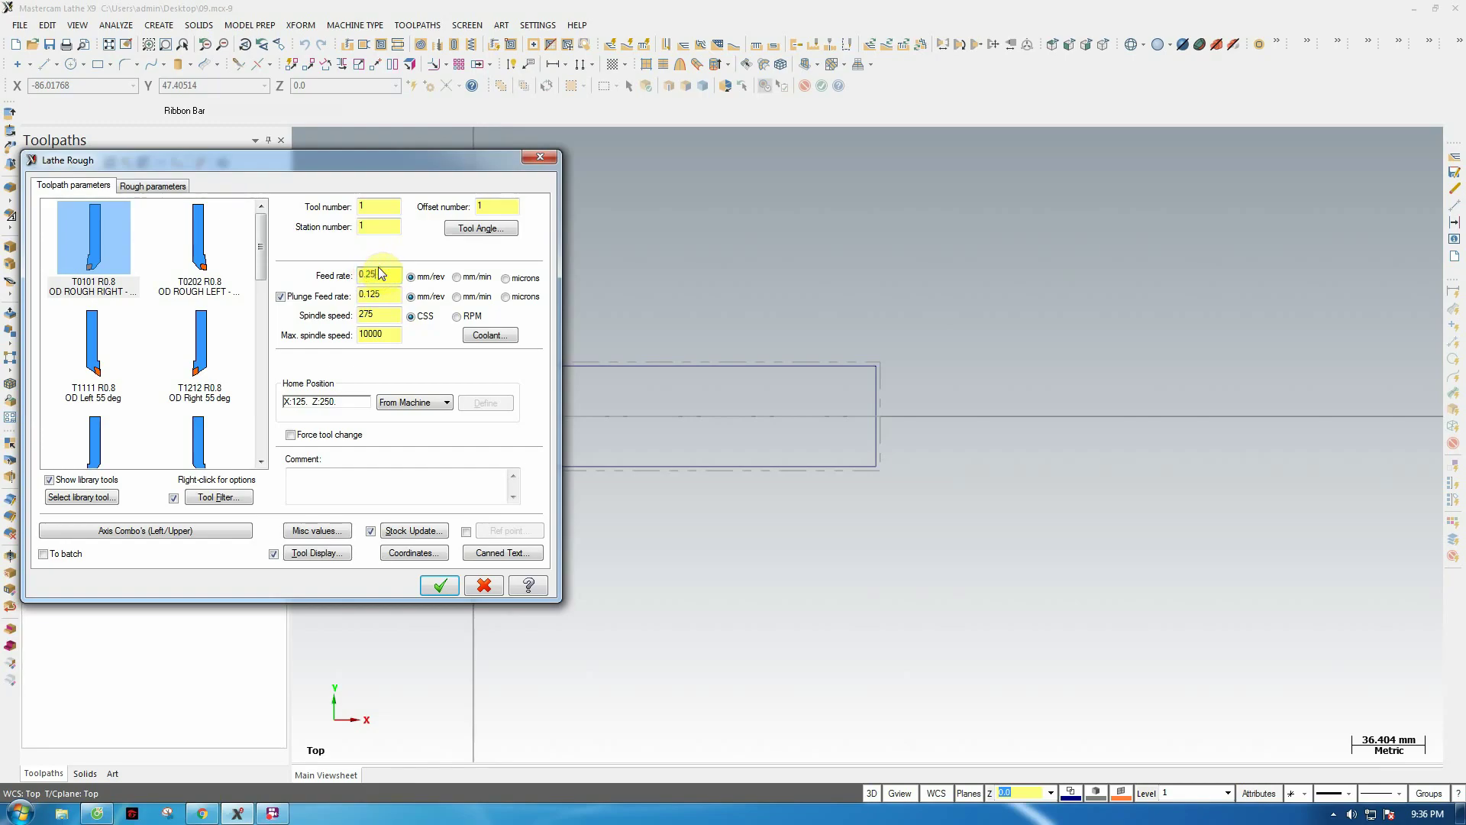
pyautogui.write('5')
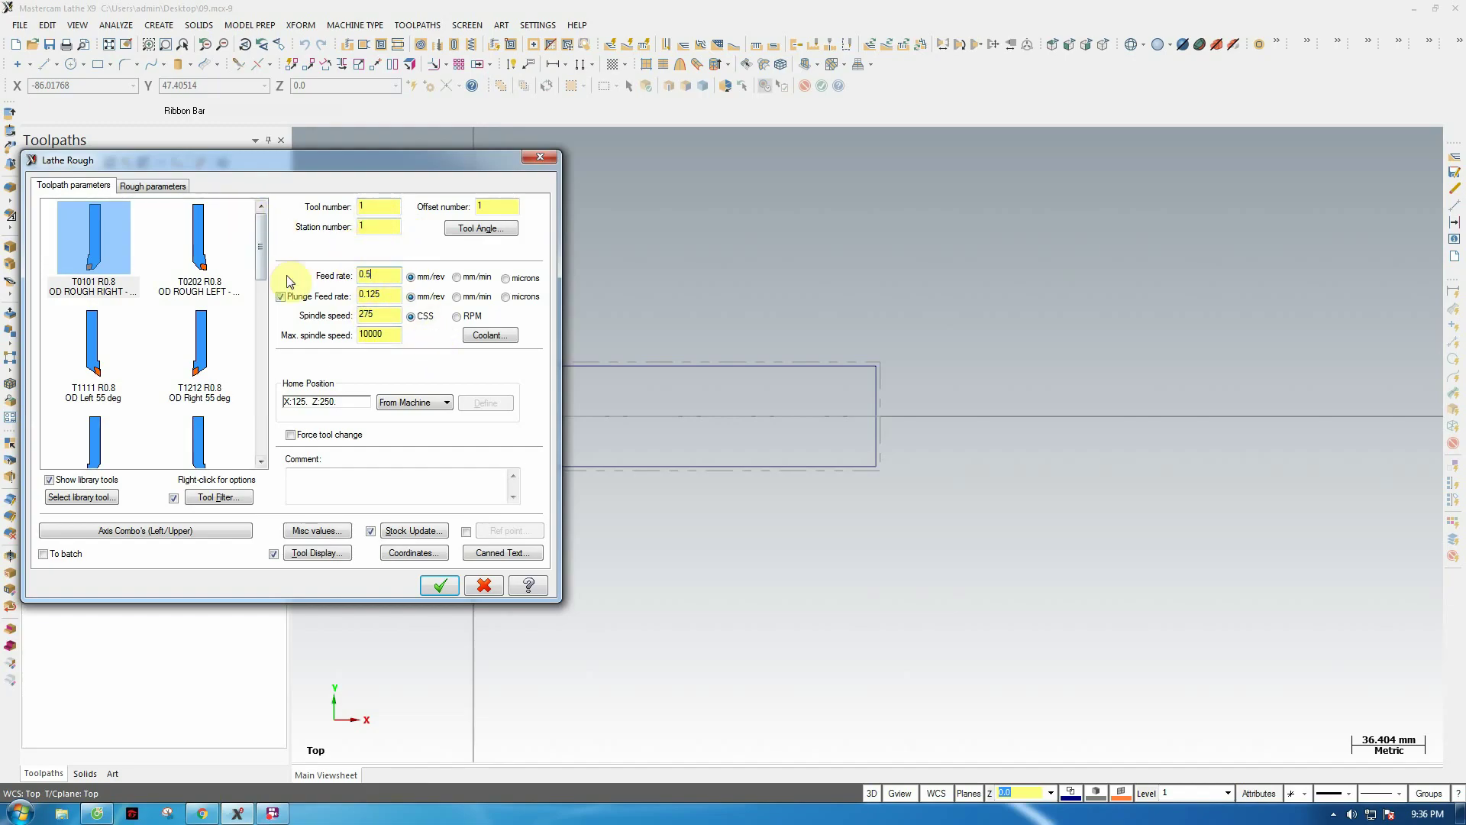
pyautogui.click(171, 189)
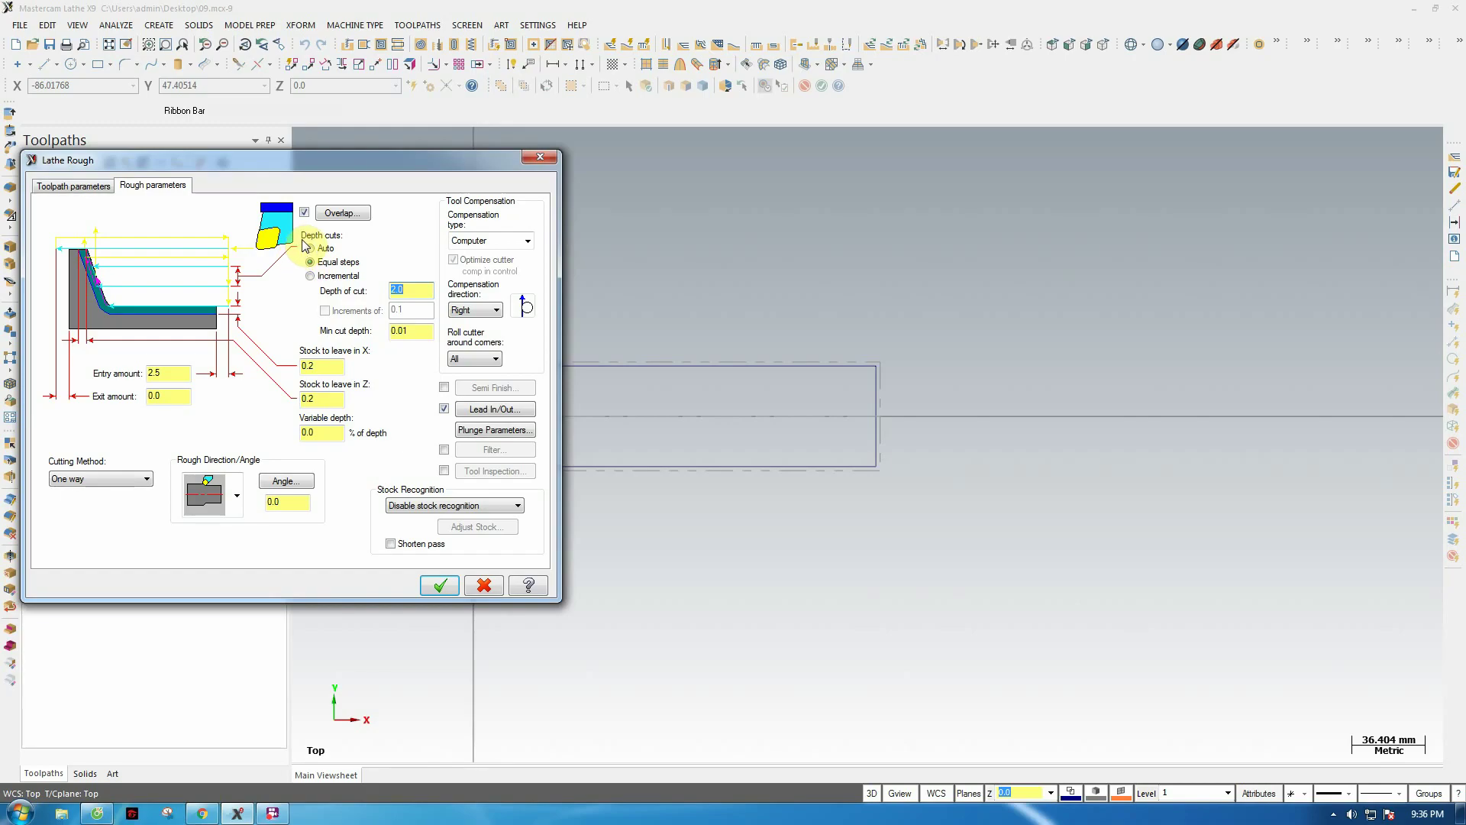
pyautogui.click(439, 585)
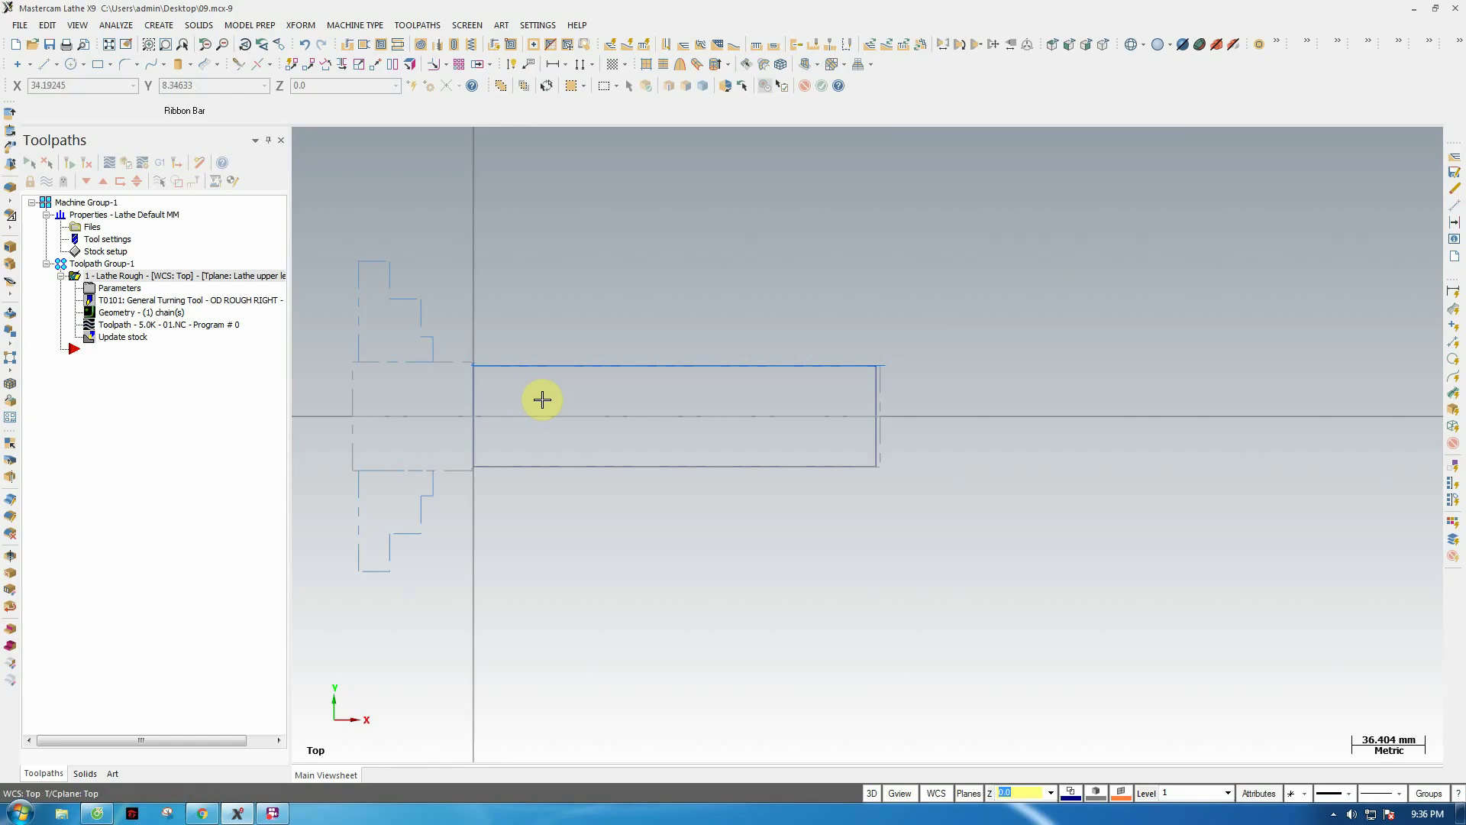
pyautogui.scroll(-1, 737, 301)
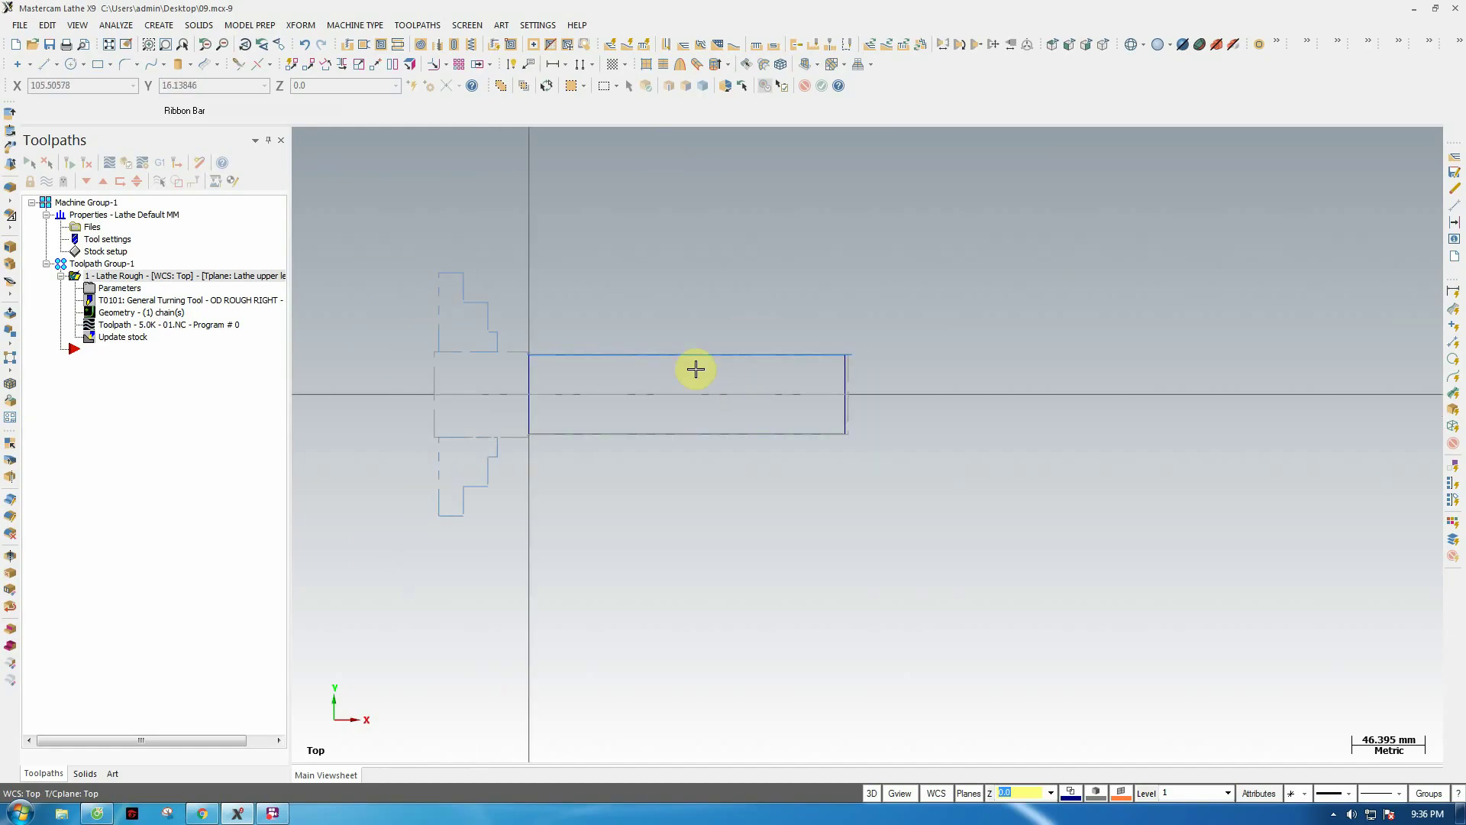
# - Accept the Stock Setup simulation options, play the backplot of the lathe rough toolpath, inspect the part's upper right corner and close the backplot
pyautogui.click(142, 164)
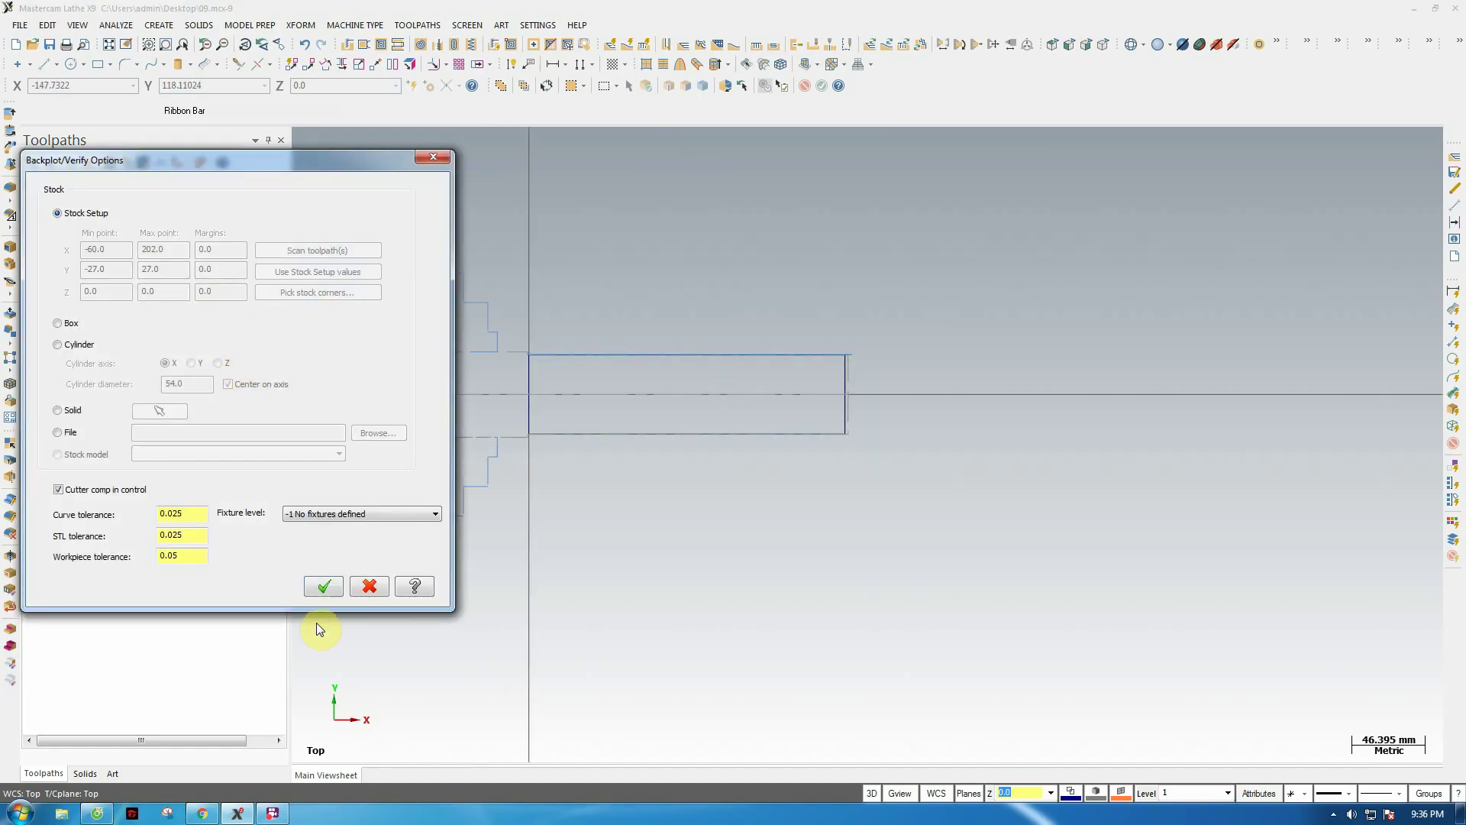
pyautogui.click(319, 589)
pyautogui.click(110, 163)
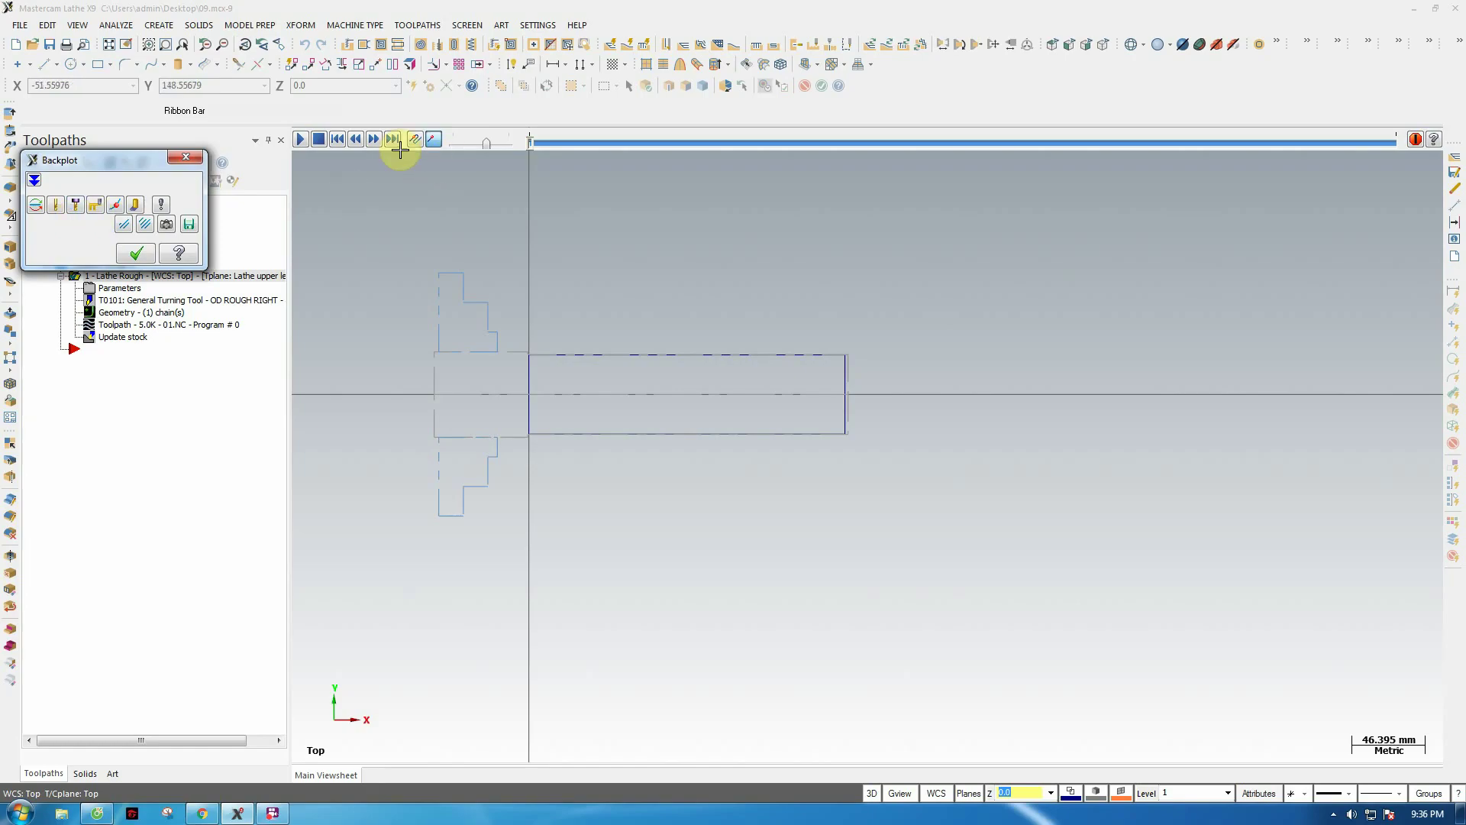
pyautogui.click(301, 139)
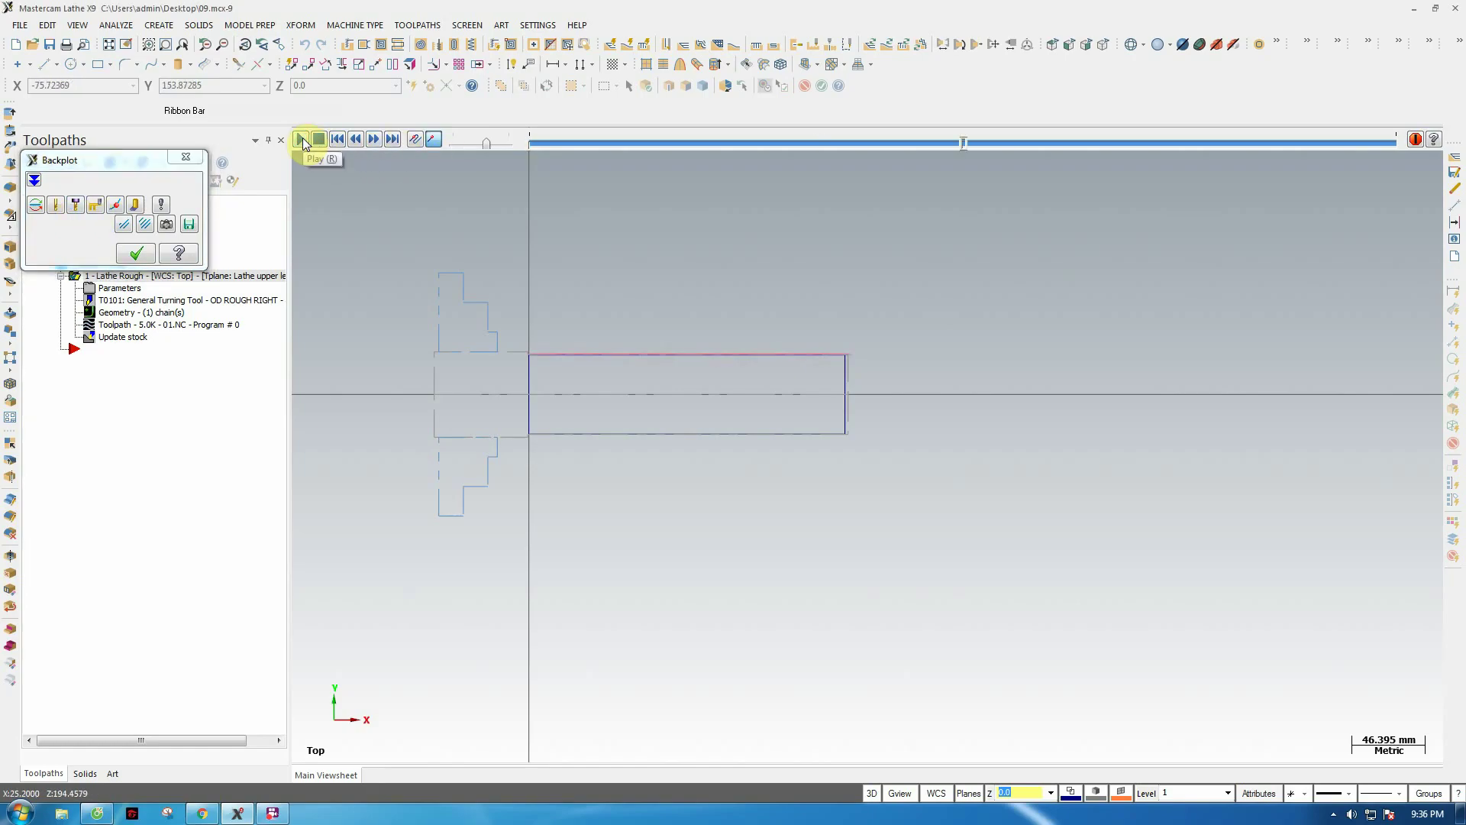
pyautogui.scroll(5, 695, 358)
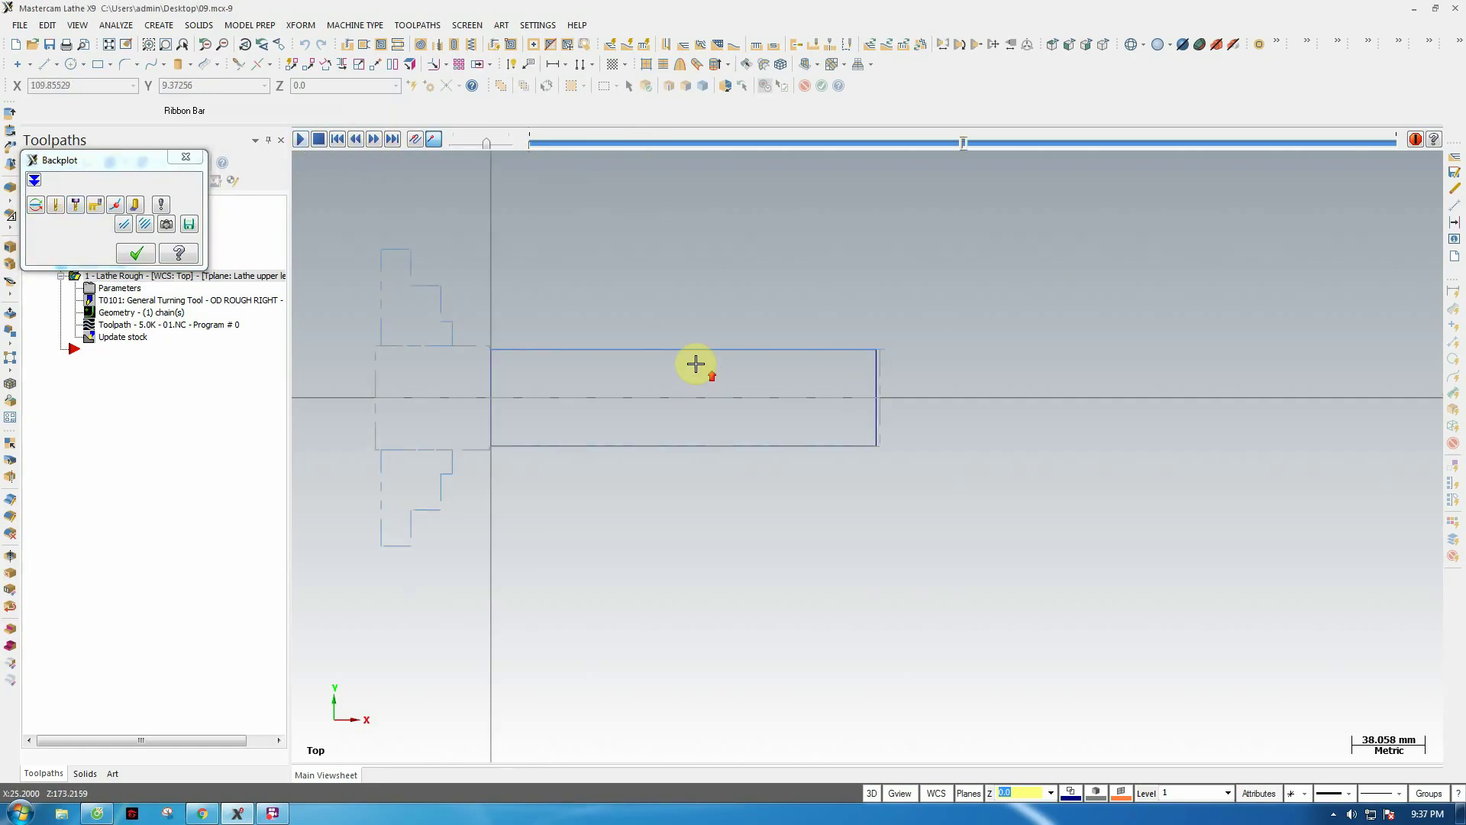
pyautogui.scroll(7, 1062, 336)
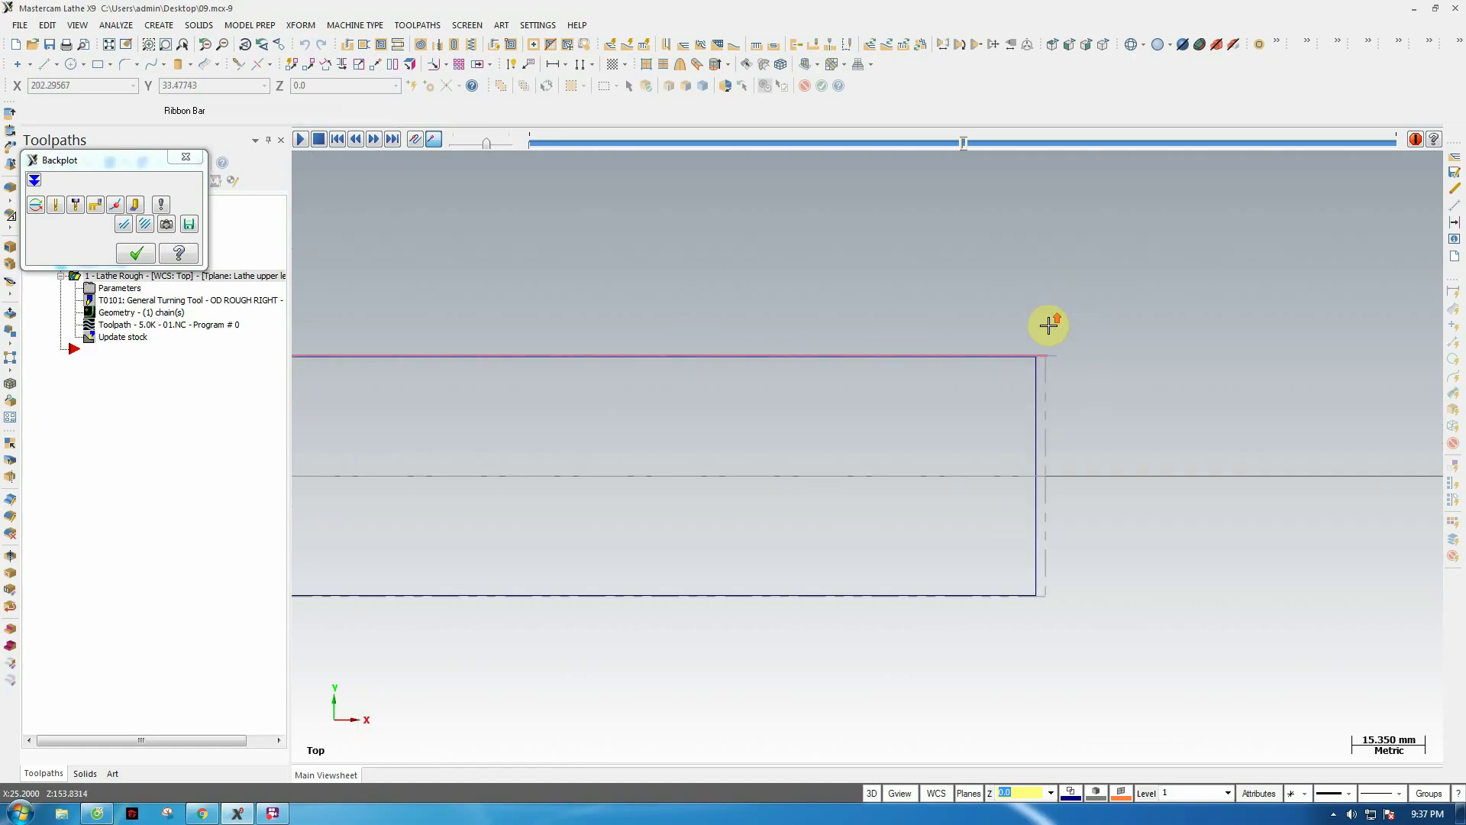
pyautogui.scroll(7, 1027, 367)
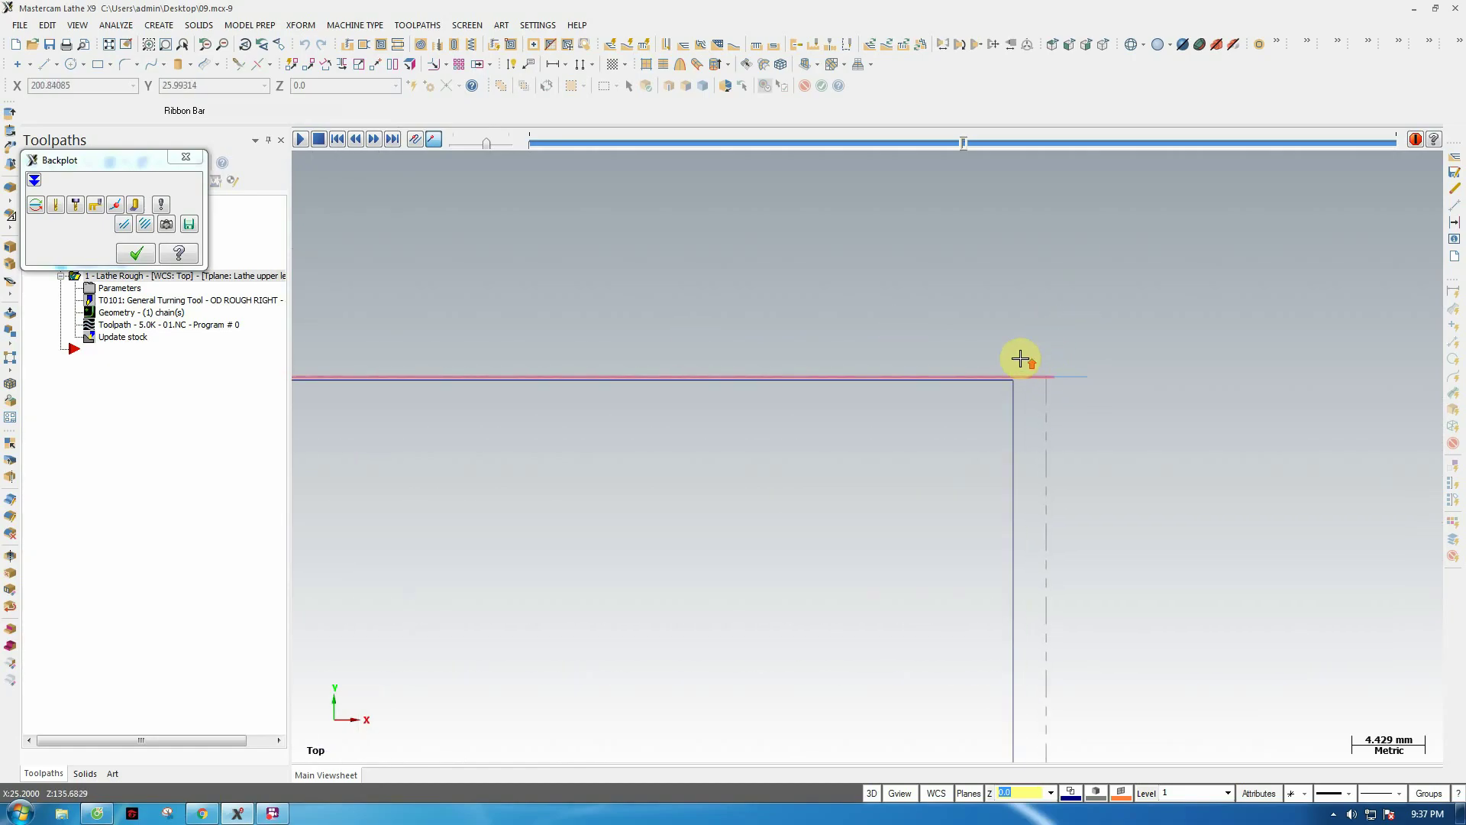
pyautogui.scroll(-10, 1051, 384)
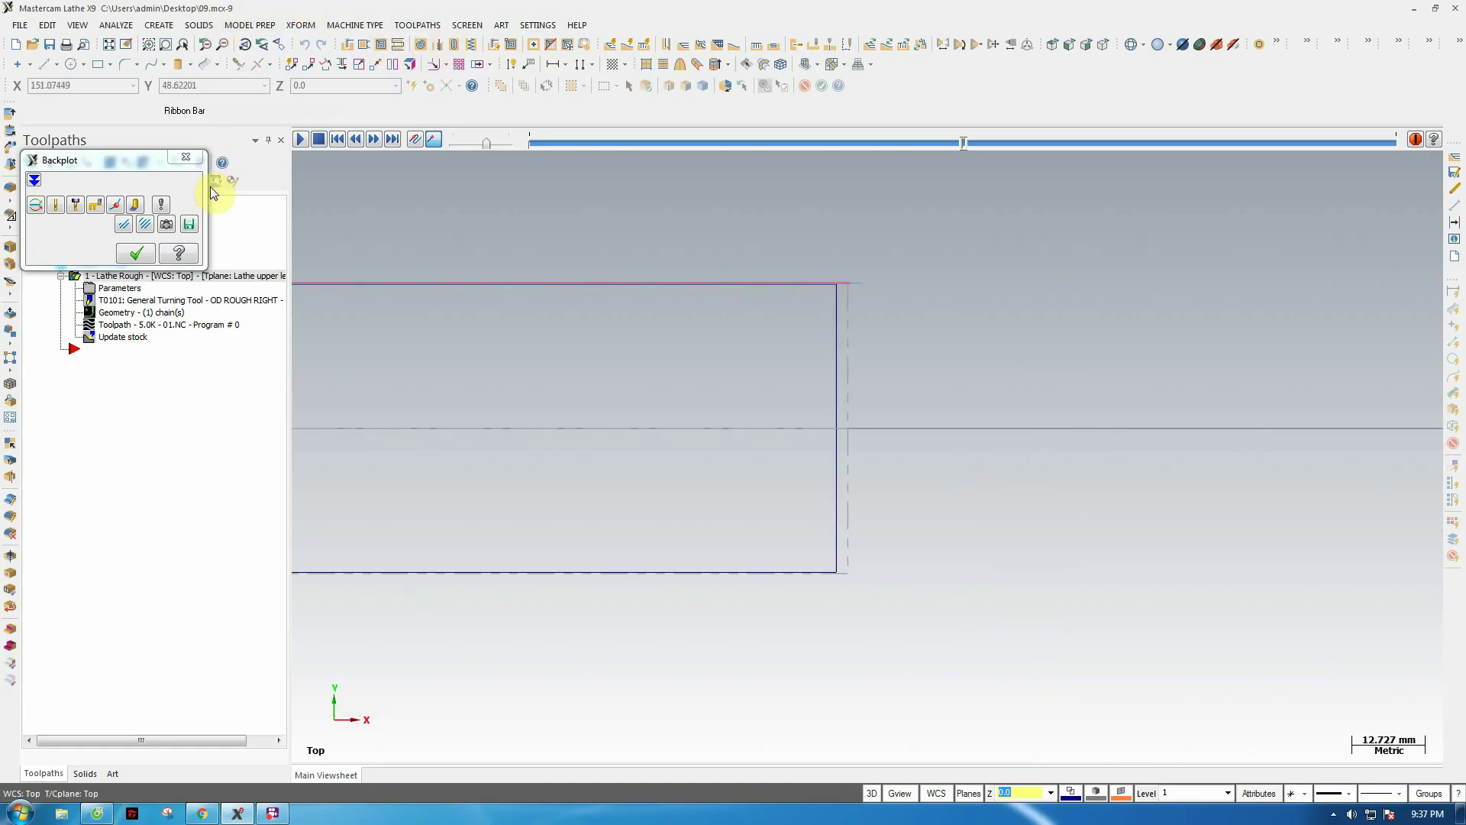
pyautogui.click(185, 157)
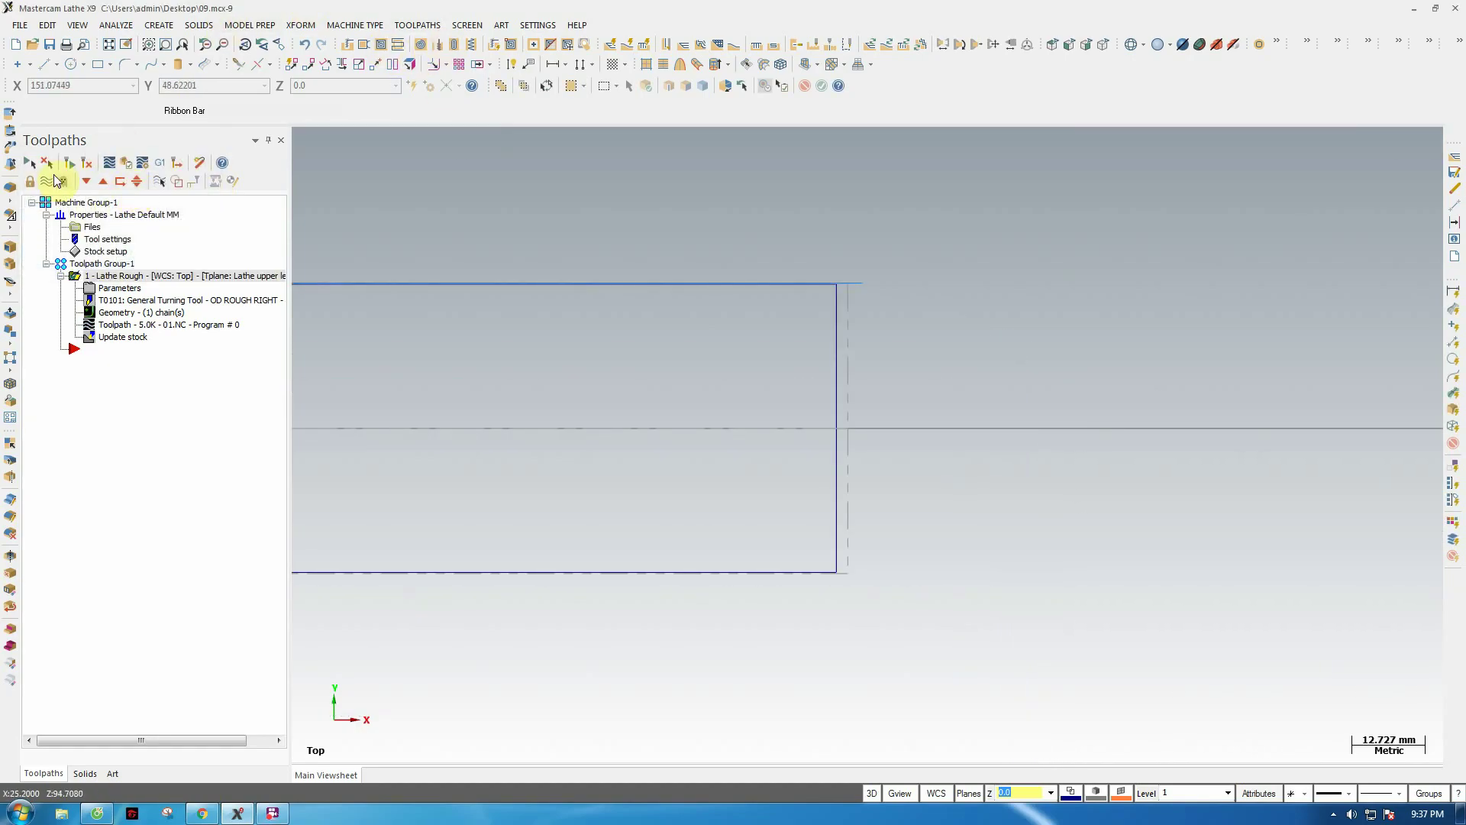
# - Open the Lathe Rough operation in the Verify simulation and maximize the simulator window
pyautogui.click(73, 166)
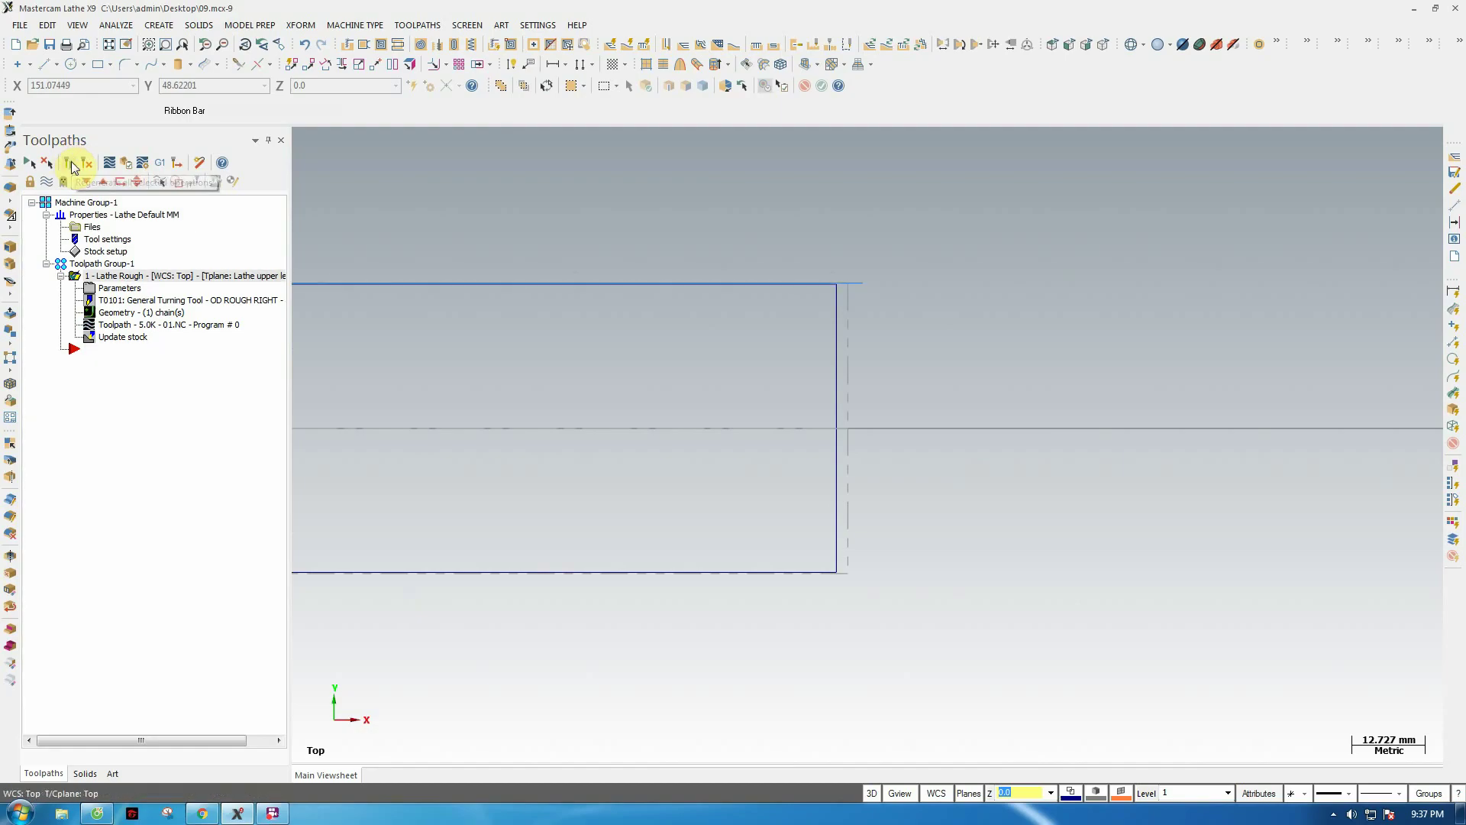
pyautogui.click(126, 164)
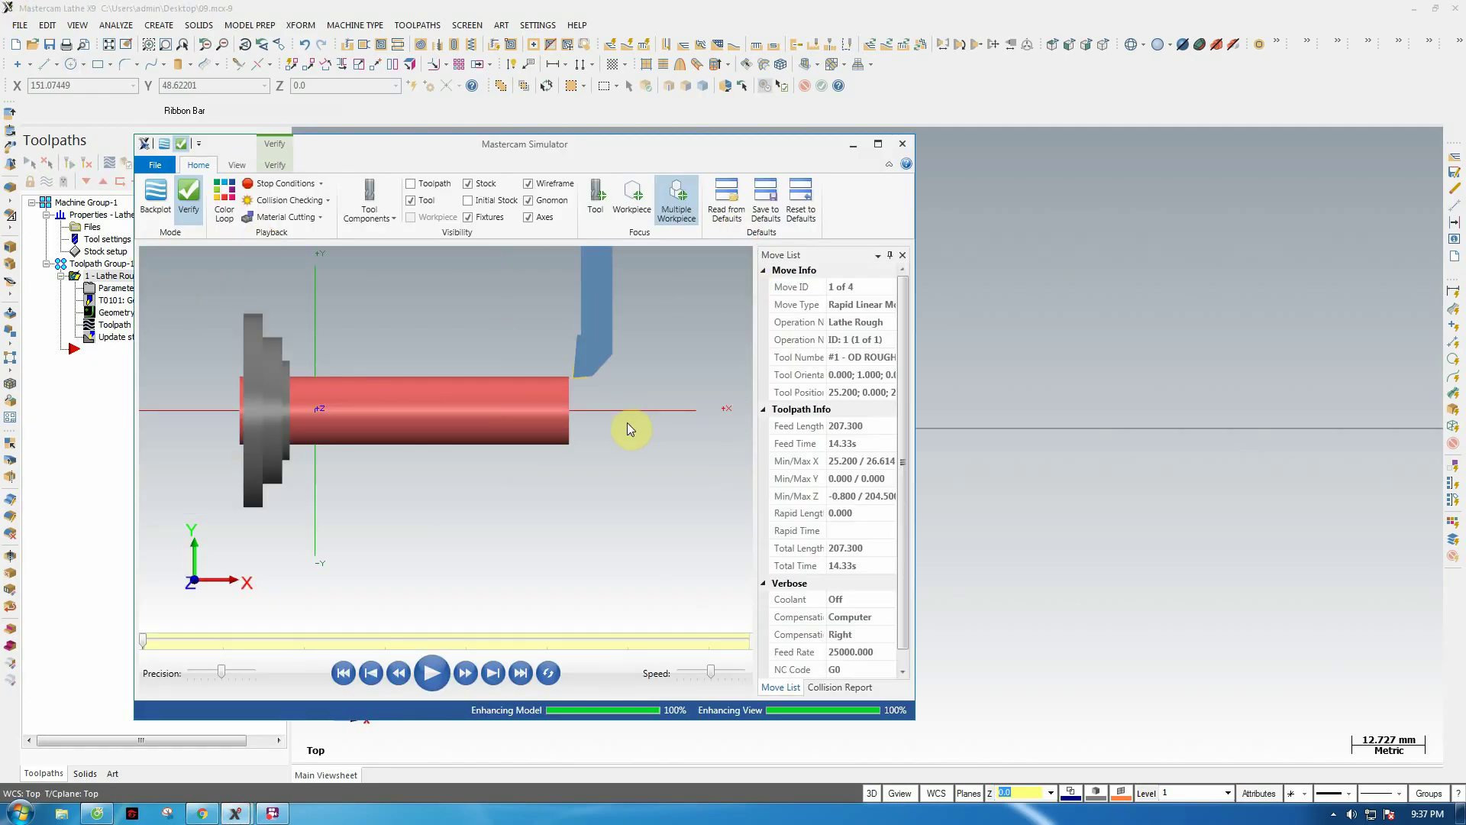
pyautogui.scroll(-3, 580, 416)
pyautogui.moveTo(549, 144); pyautogui.dragTo(771, 135)
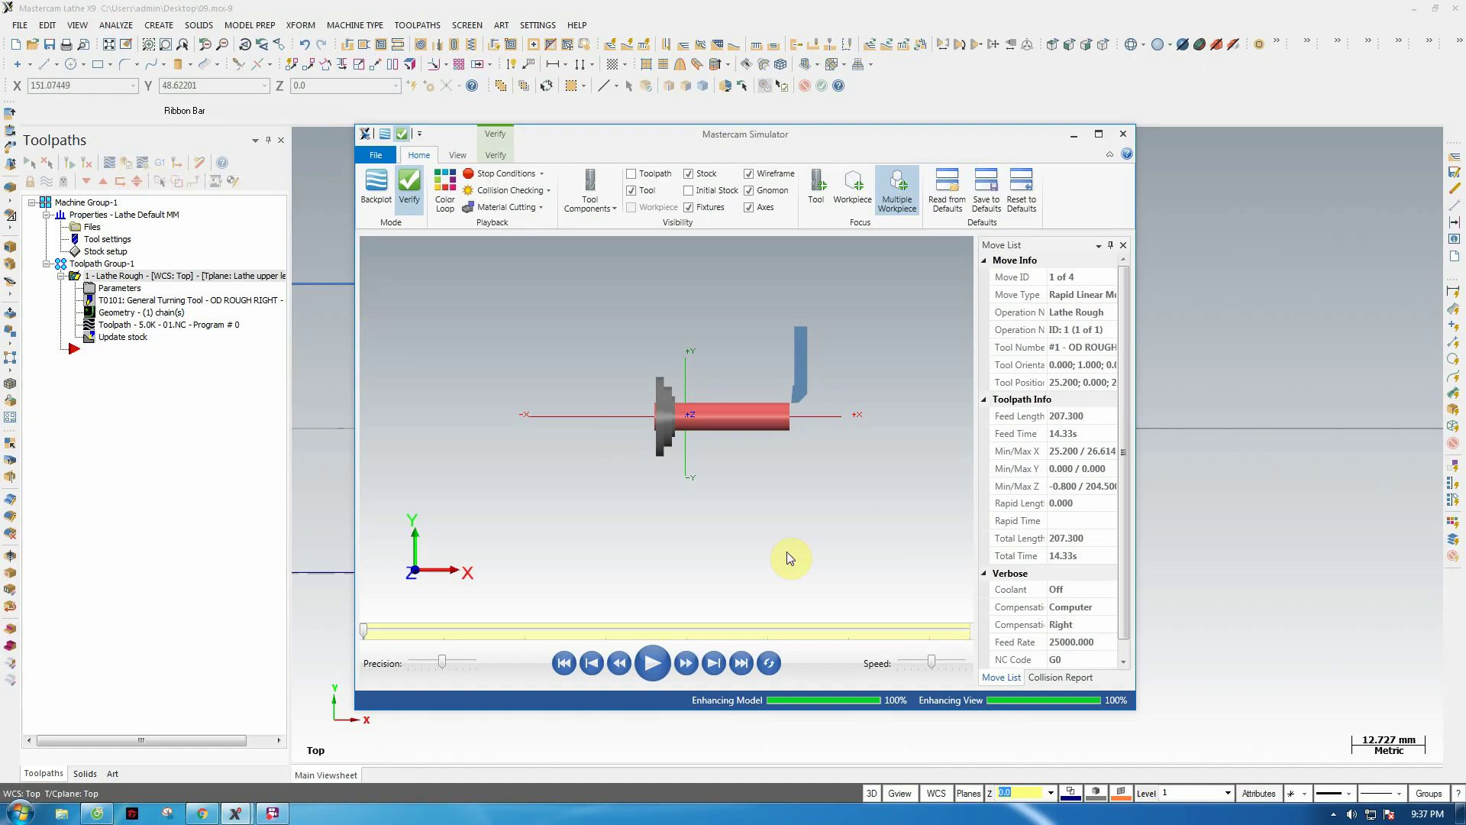
pyautogui.scroll(1, 840, 508)
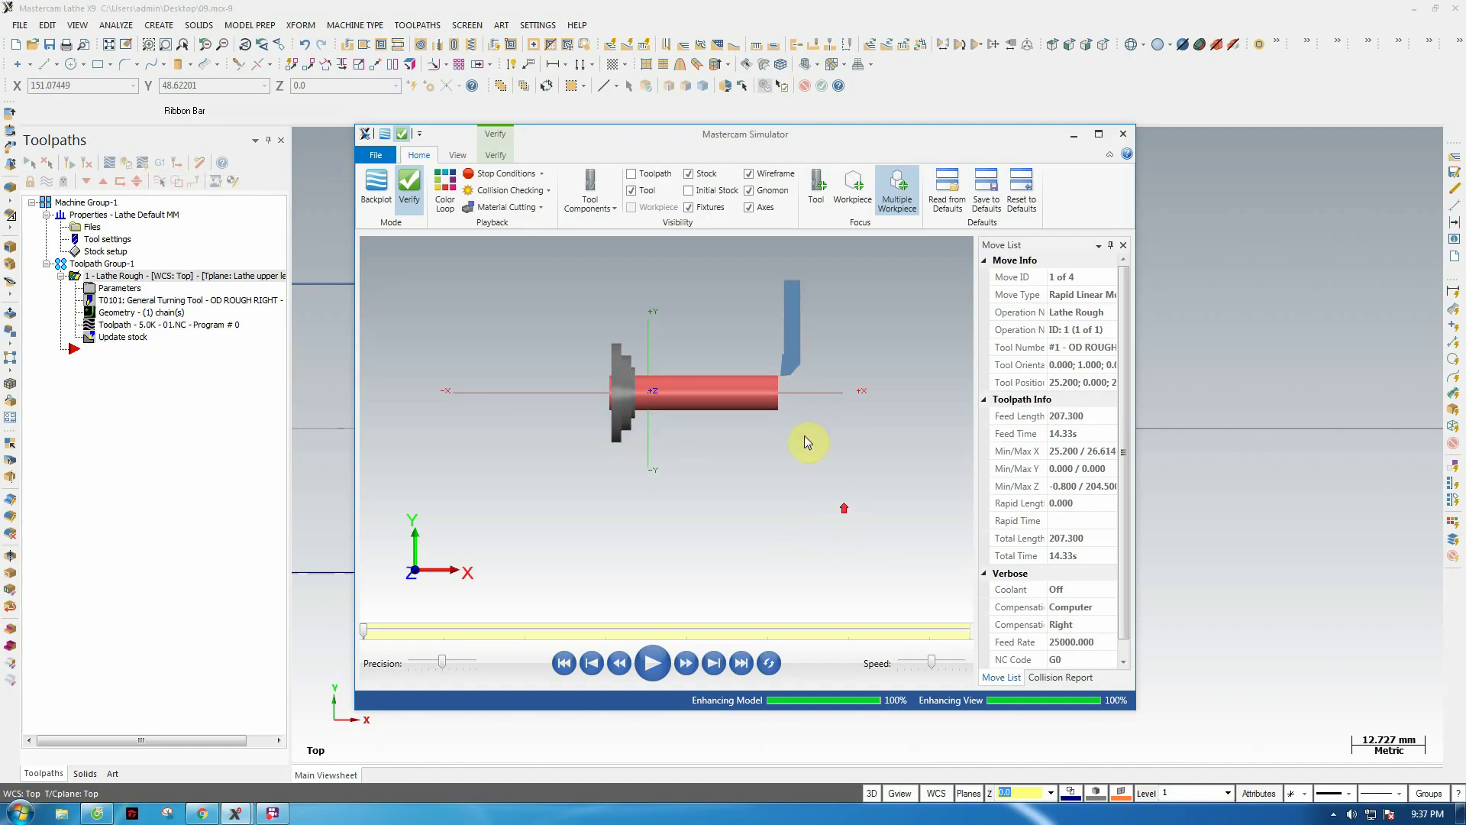
pyautogui.click(1098, 136)
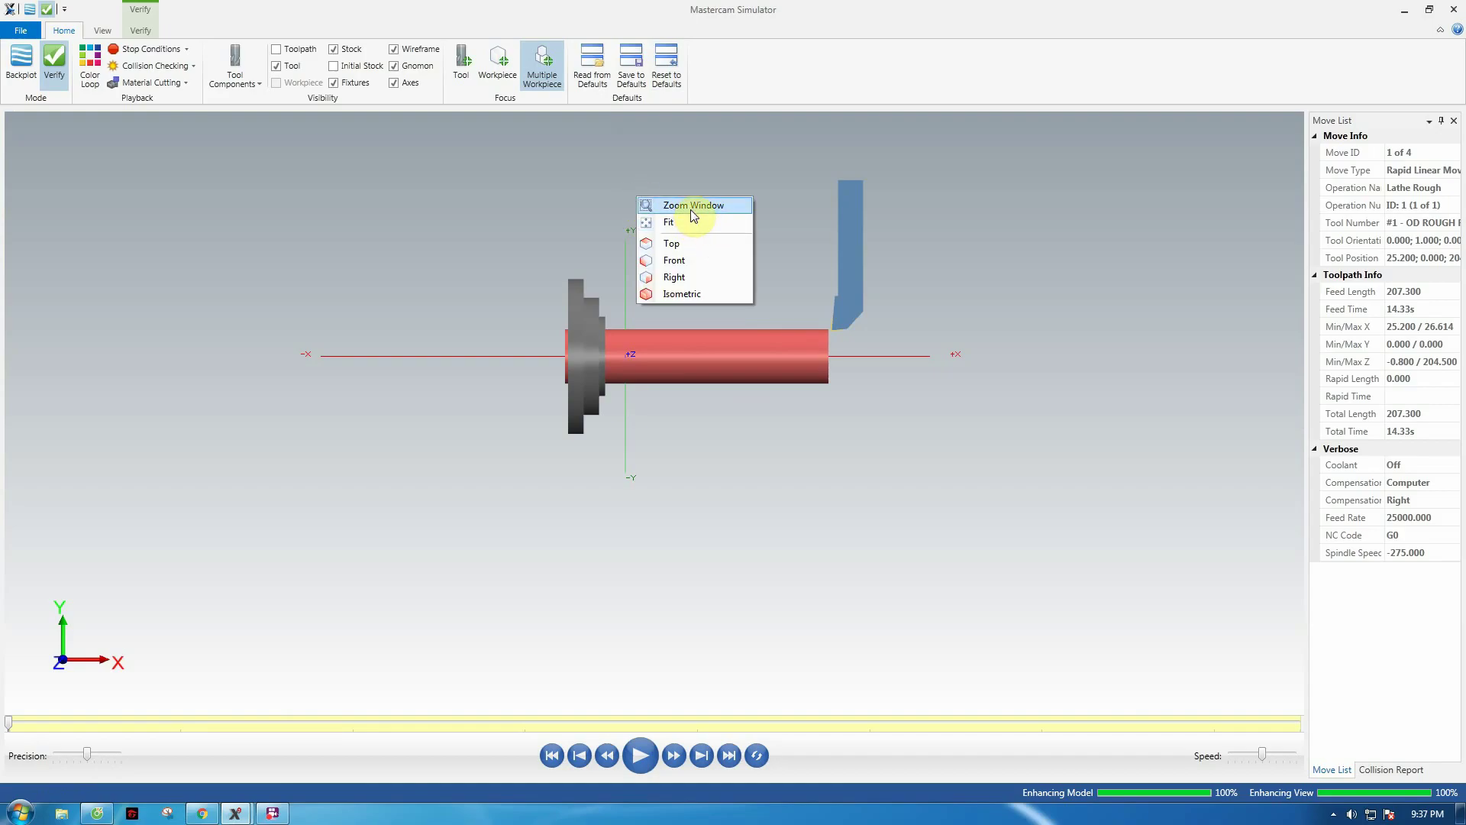
# - Lower the playback speed slightly and play the solid verification of the roughing cut through its final move
pyautogui.click(872, 339)
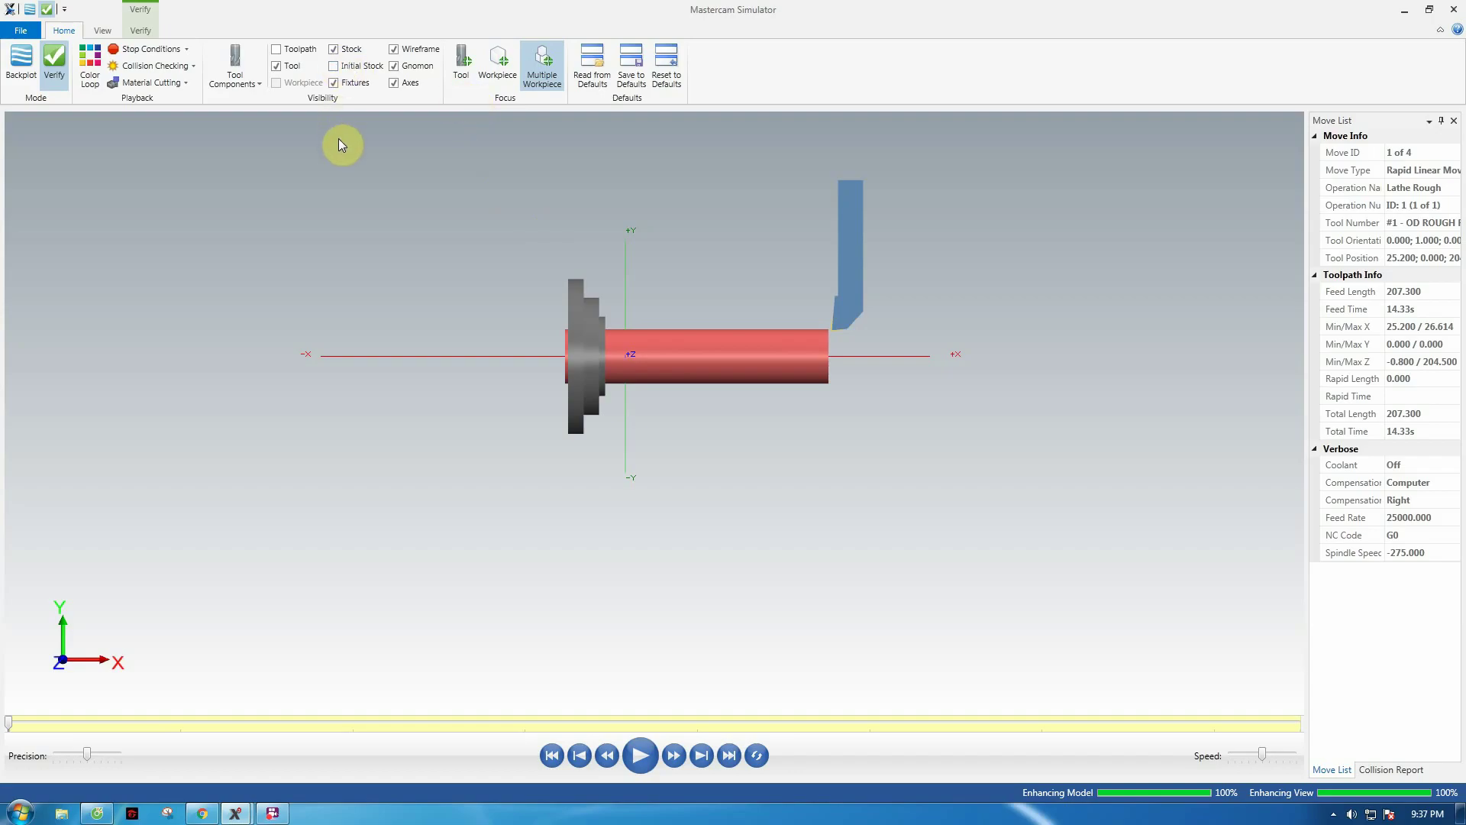
pyautogui.scroll(4, 691, 205)
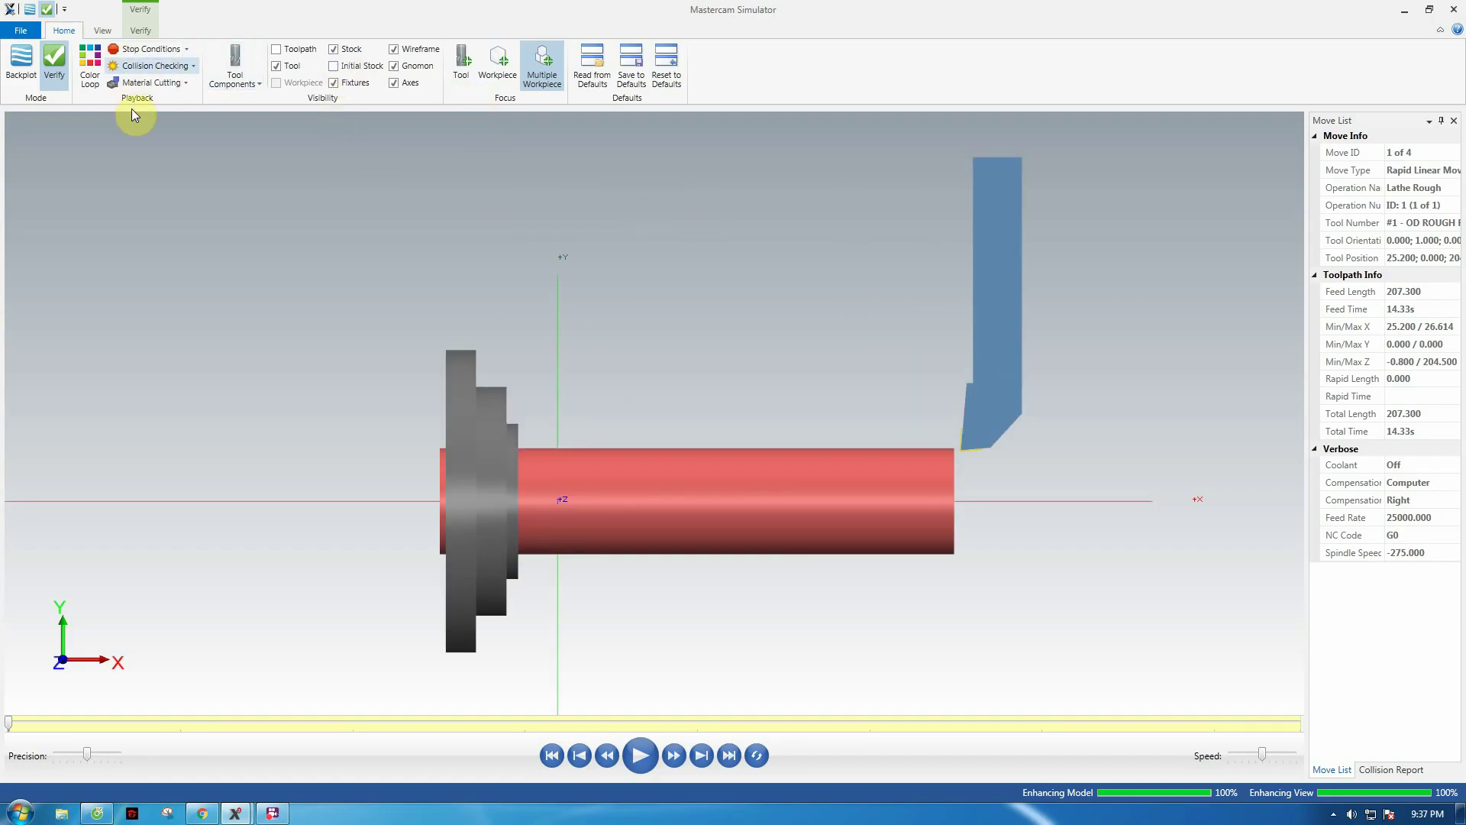
pyautogui.moveTo(1262, 754); pyautogui.dragTo(1246, 756)
pyautogui.click(641, 756)
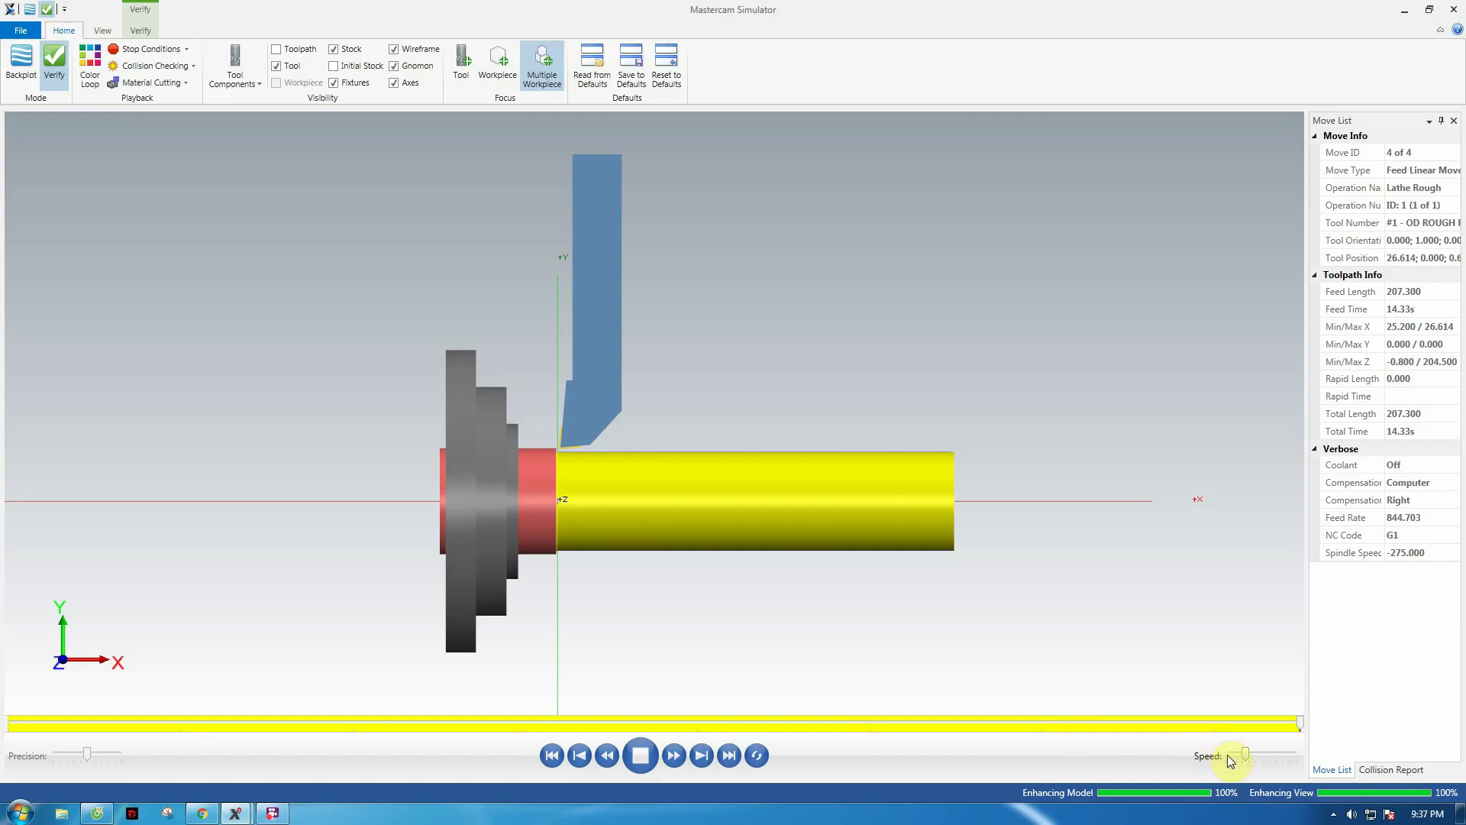
# - Raise the simulation playback speed and display the chuck, tool and machined bar in isometric view
pyautogui.moveTo(1250, 756); pyautogui.dragTo(1261, 762)
pyautogui.scroll(-5, 657, 508)
pyautogui.rightClick(659, 473)
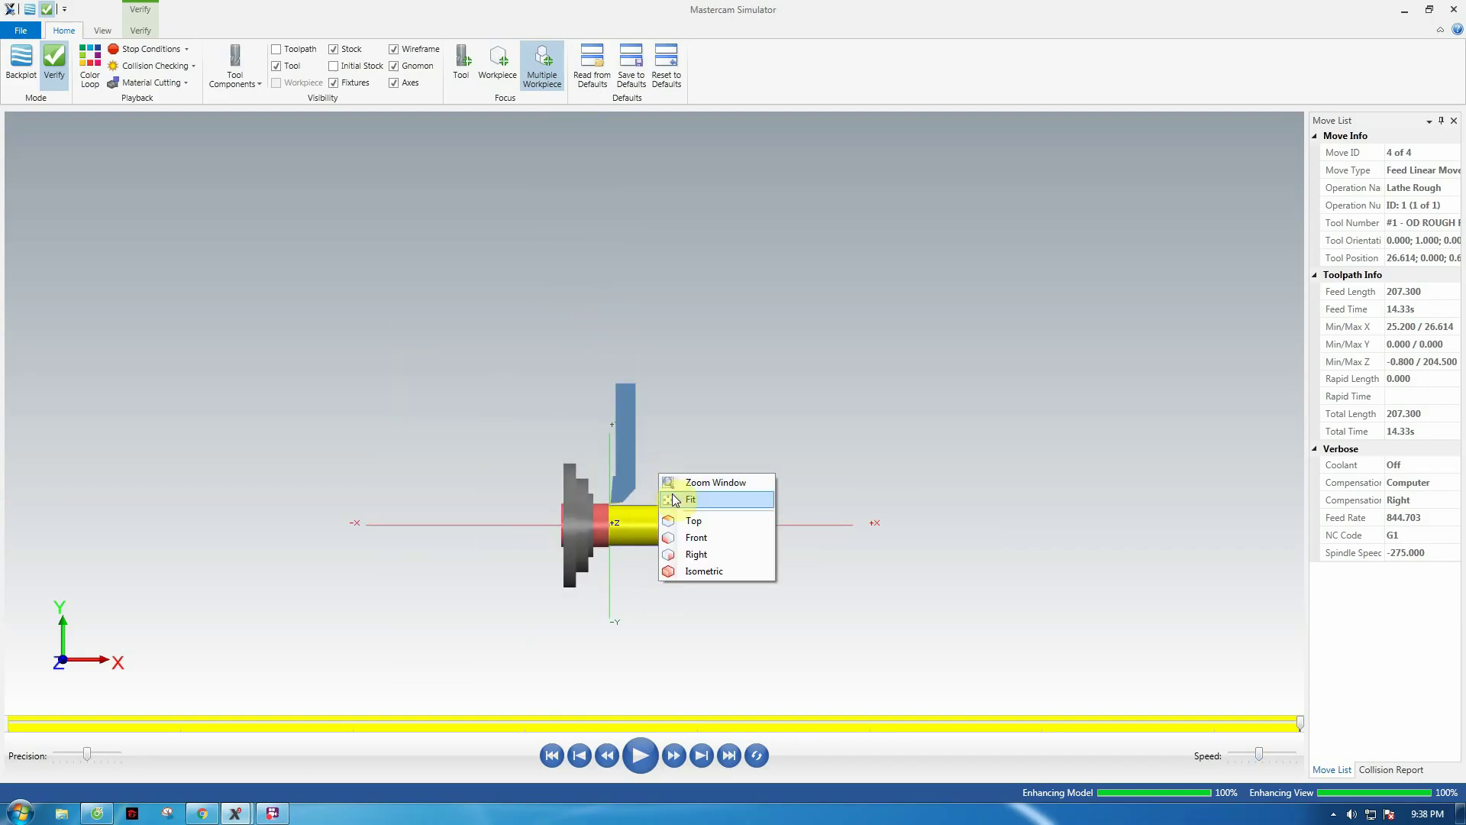
pyautogui.click(695, 572)
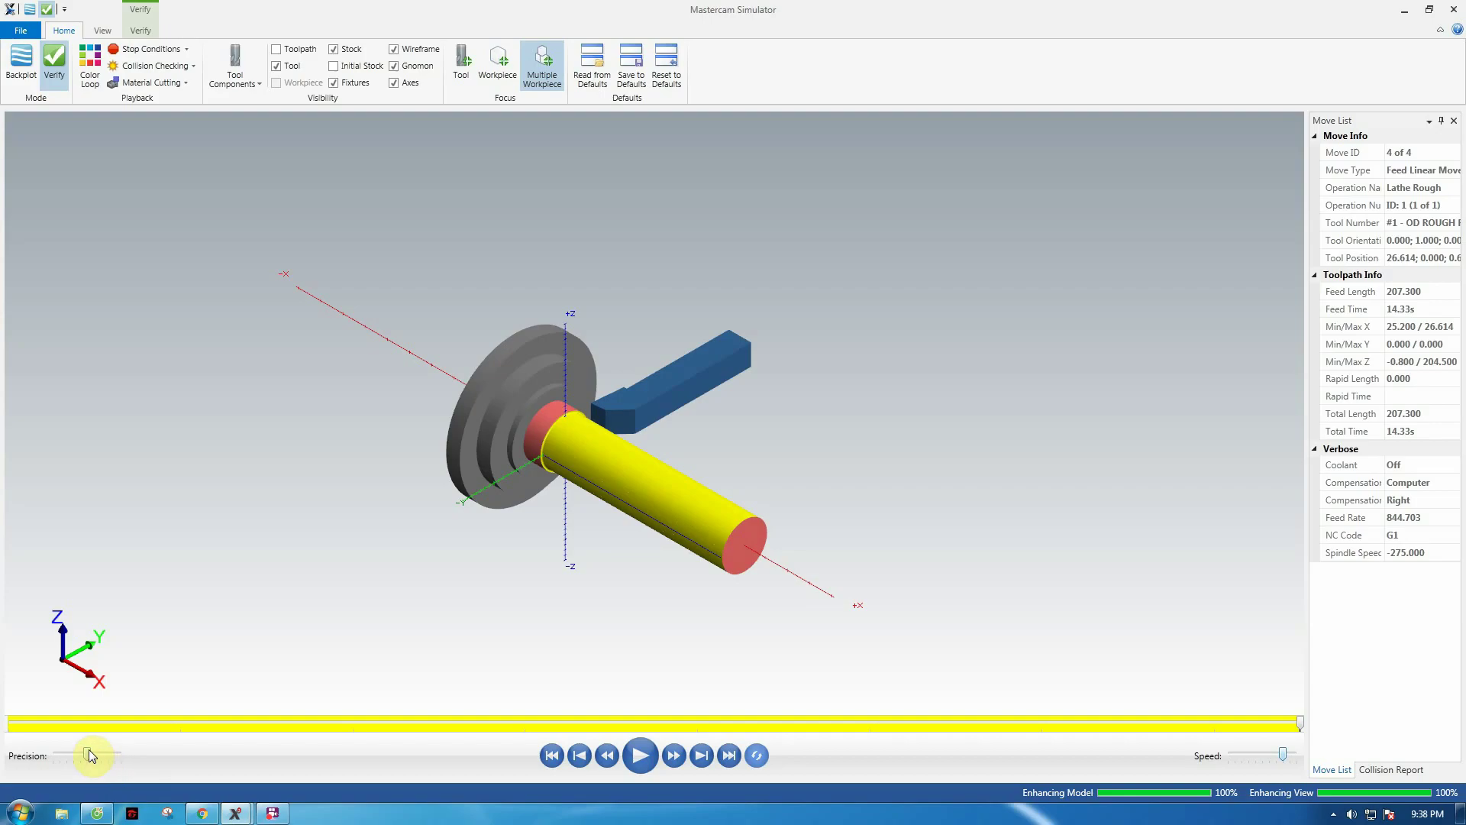
# - Increase the verification precision, accept the restart, replay the roughing cut in isometric view and close the simulator
pyautogui.moveTo(118, 759); pyautogui.dragTo(99, 752)
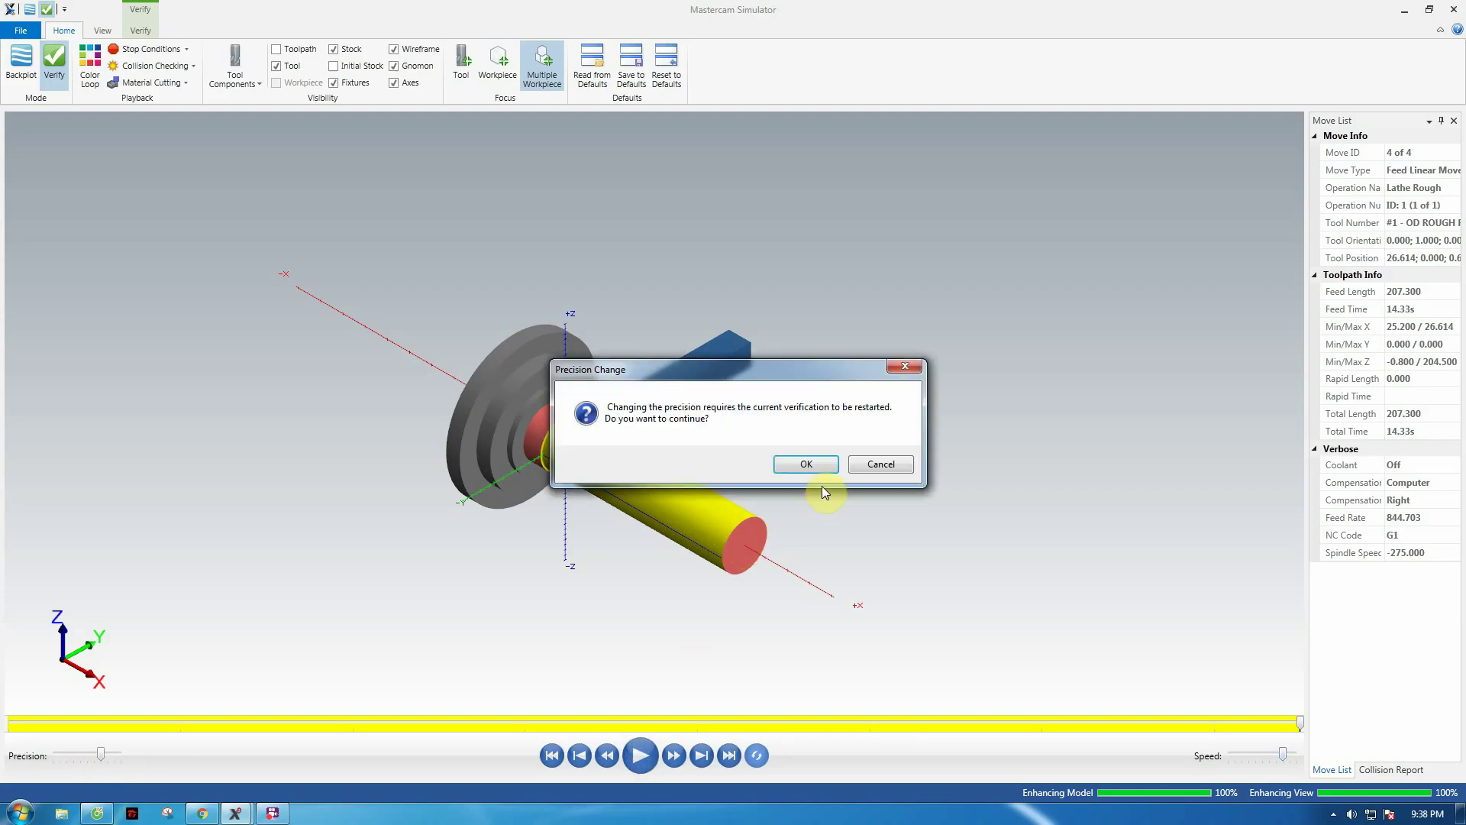
pyautogui.click(806, 465)
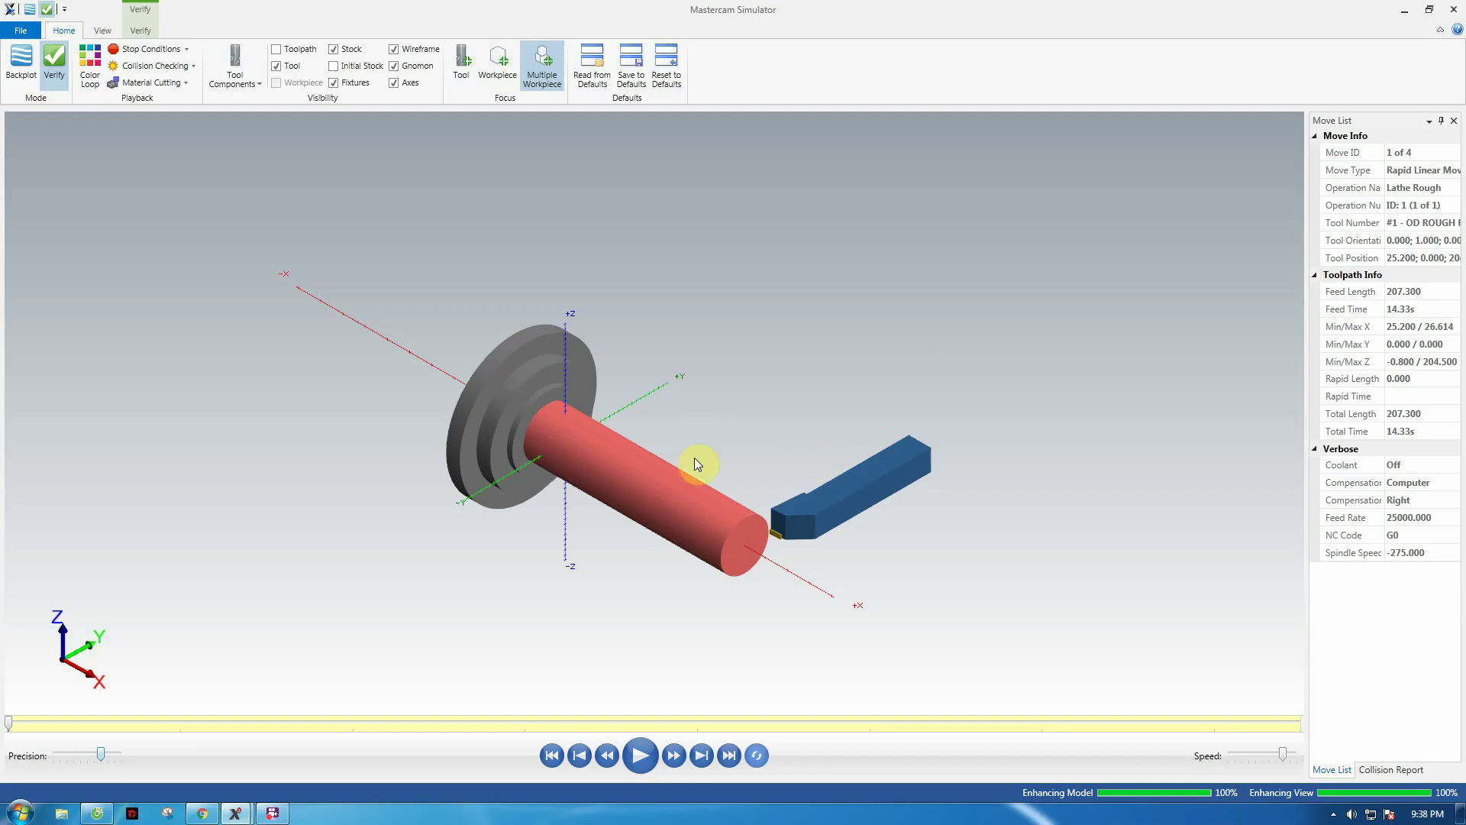
pyautogui.click(641, 756)
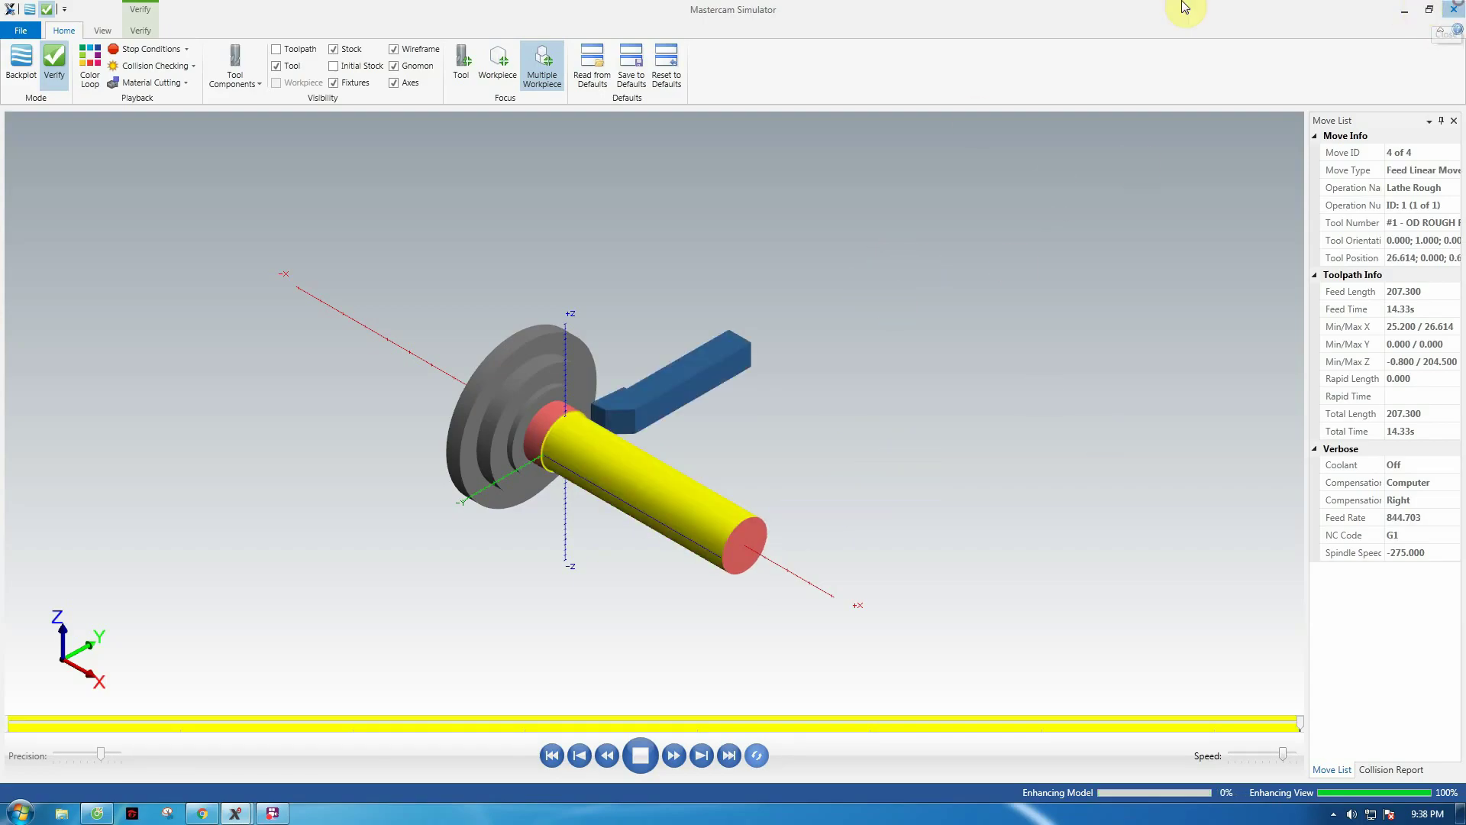
pyautogui.click(1453, 9)
pyautogui.scroll(-5, 798, 469)
pyautogui.scroll(-1, 515, 394)
pyautogui.scroll(2, 385, 481)
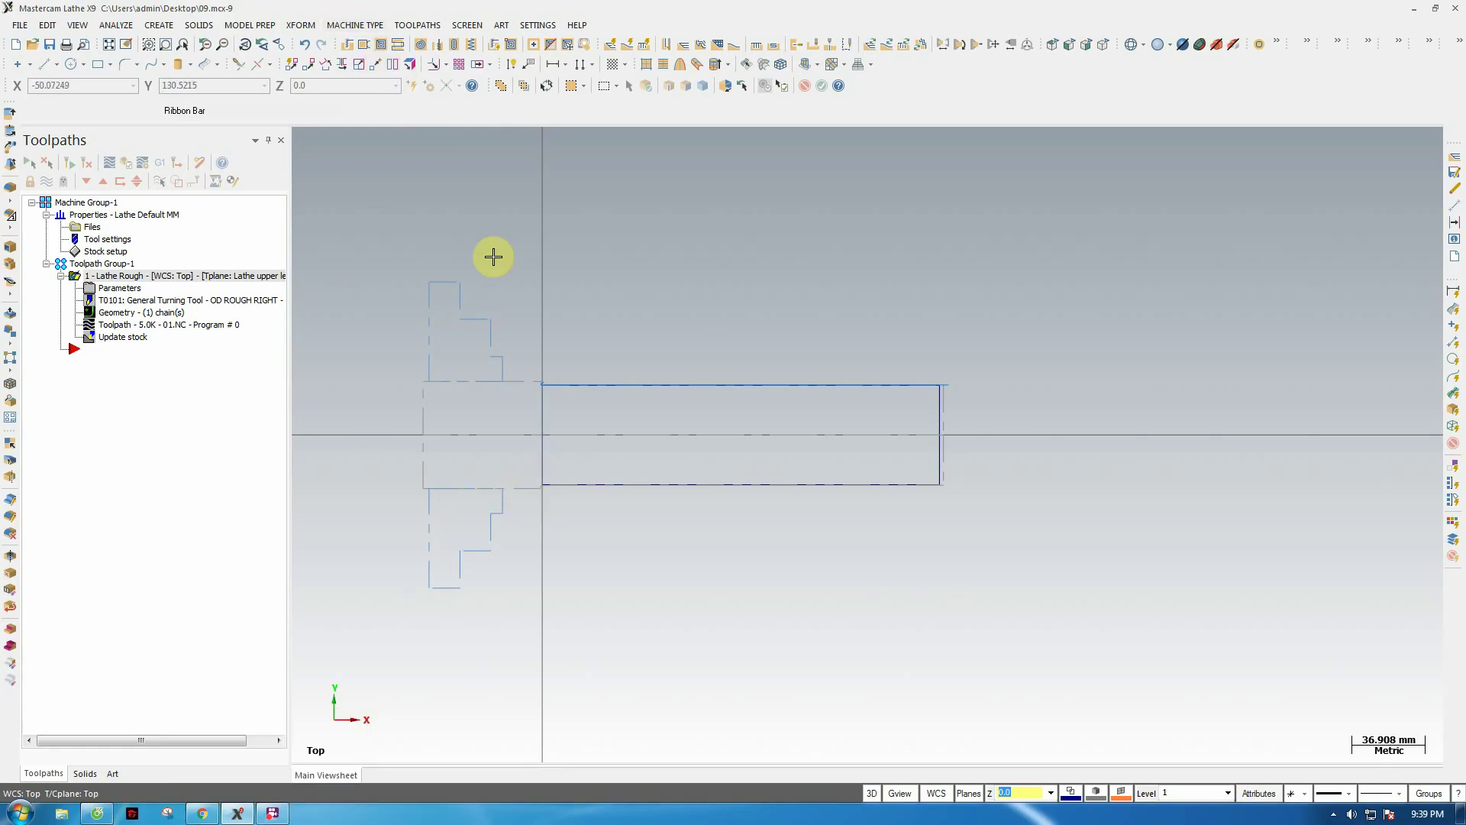
pyautogui.click(404, 27)
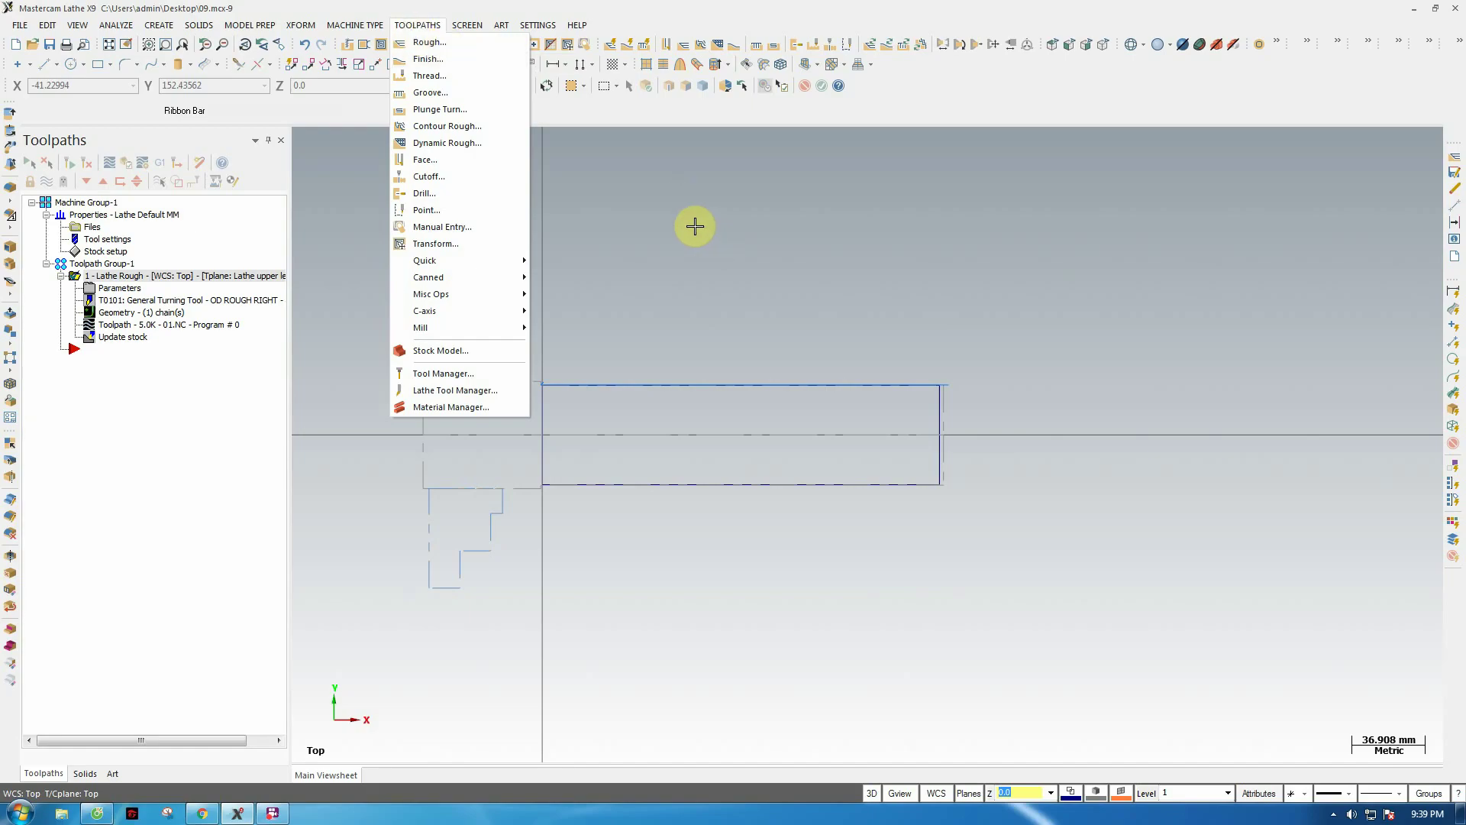
pyautogui.click(644, 321)
pyautogui.scroll(2, 504, 391)
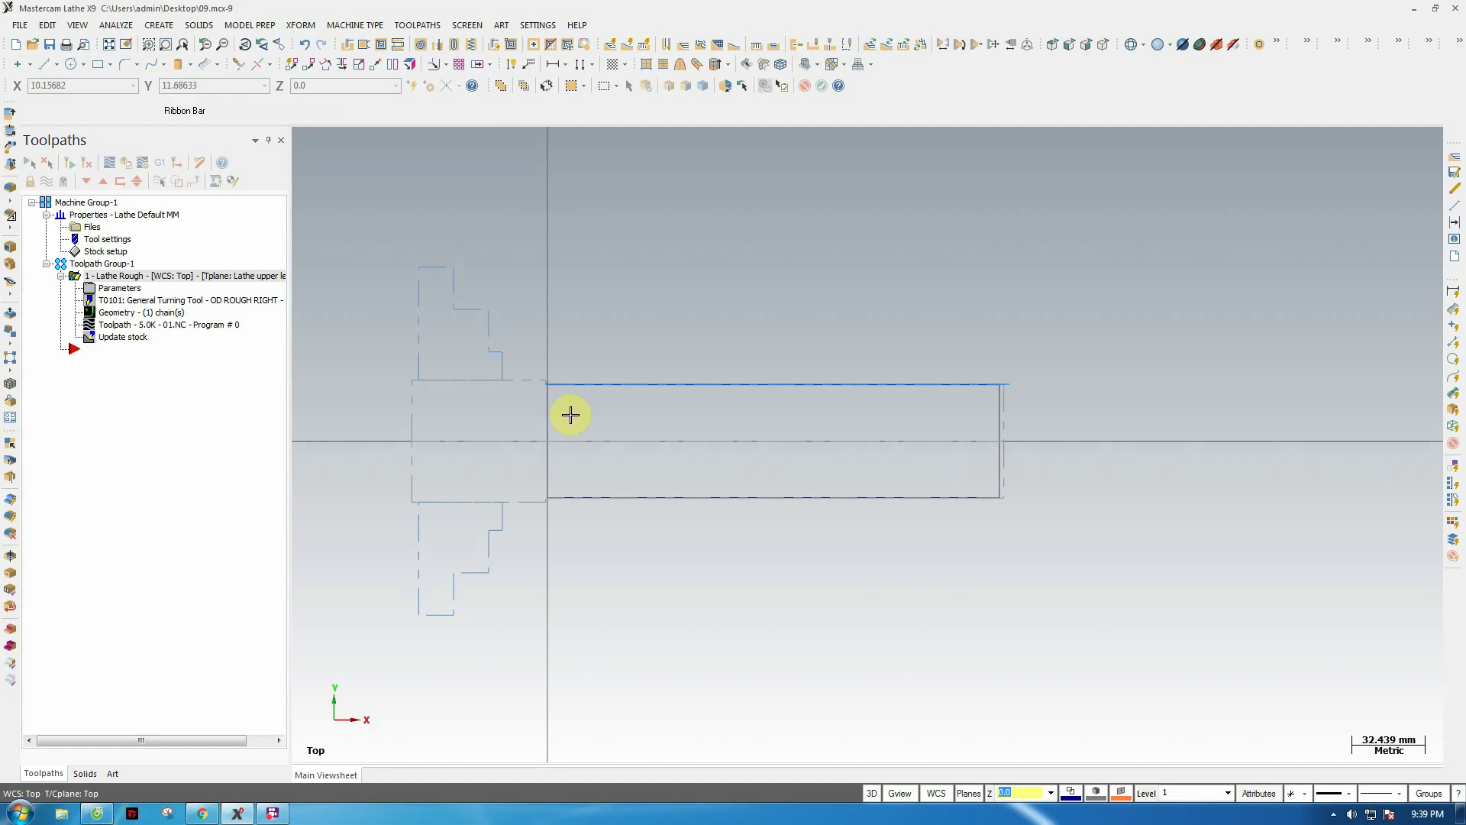
pyautogui.scroll(-4, 585, 450)
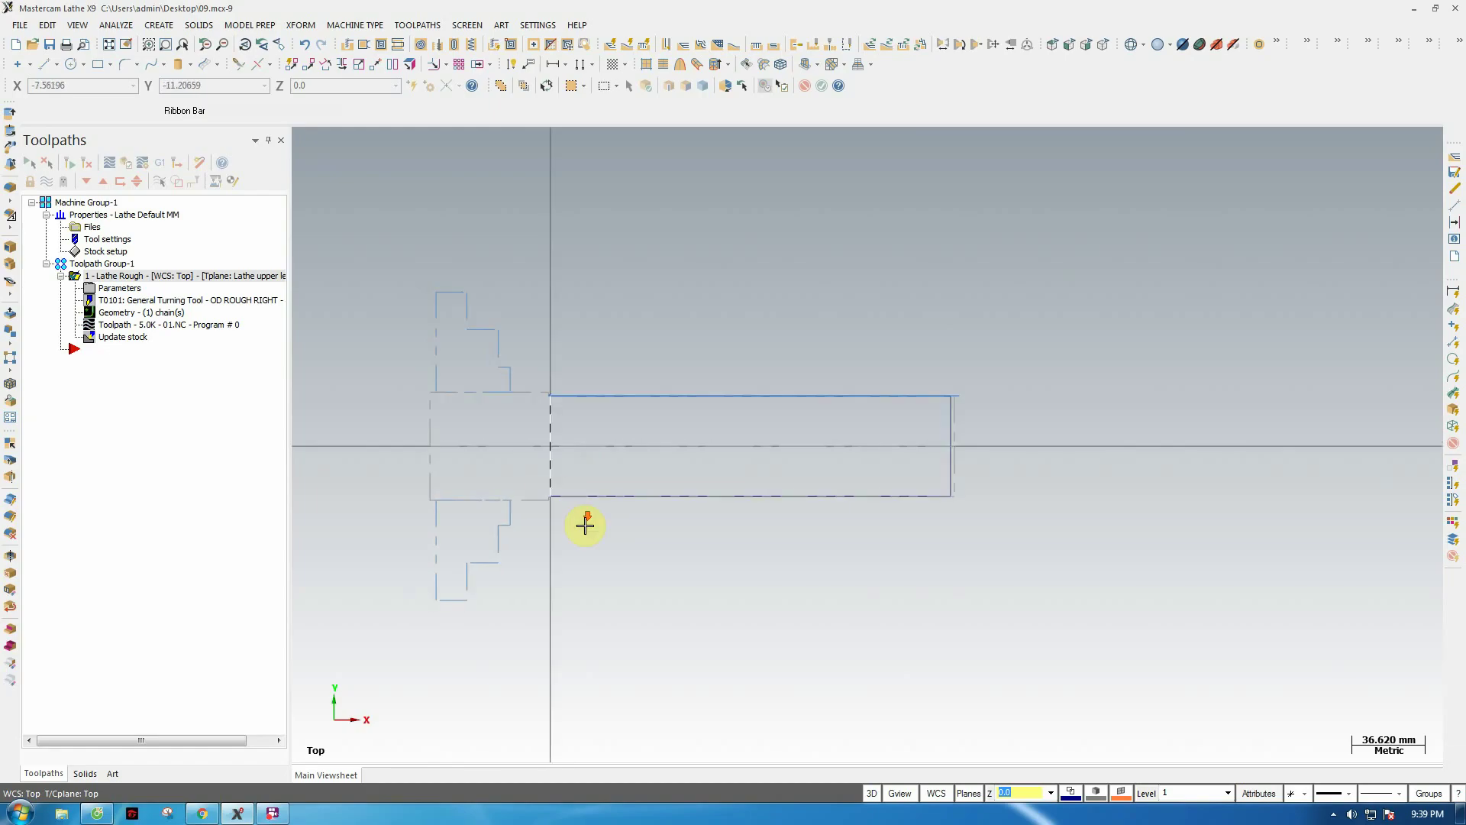
pyautogui.scroll(-2, 580, 419)
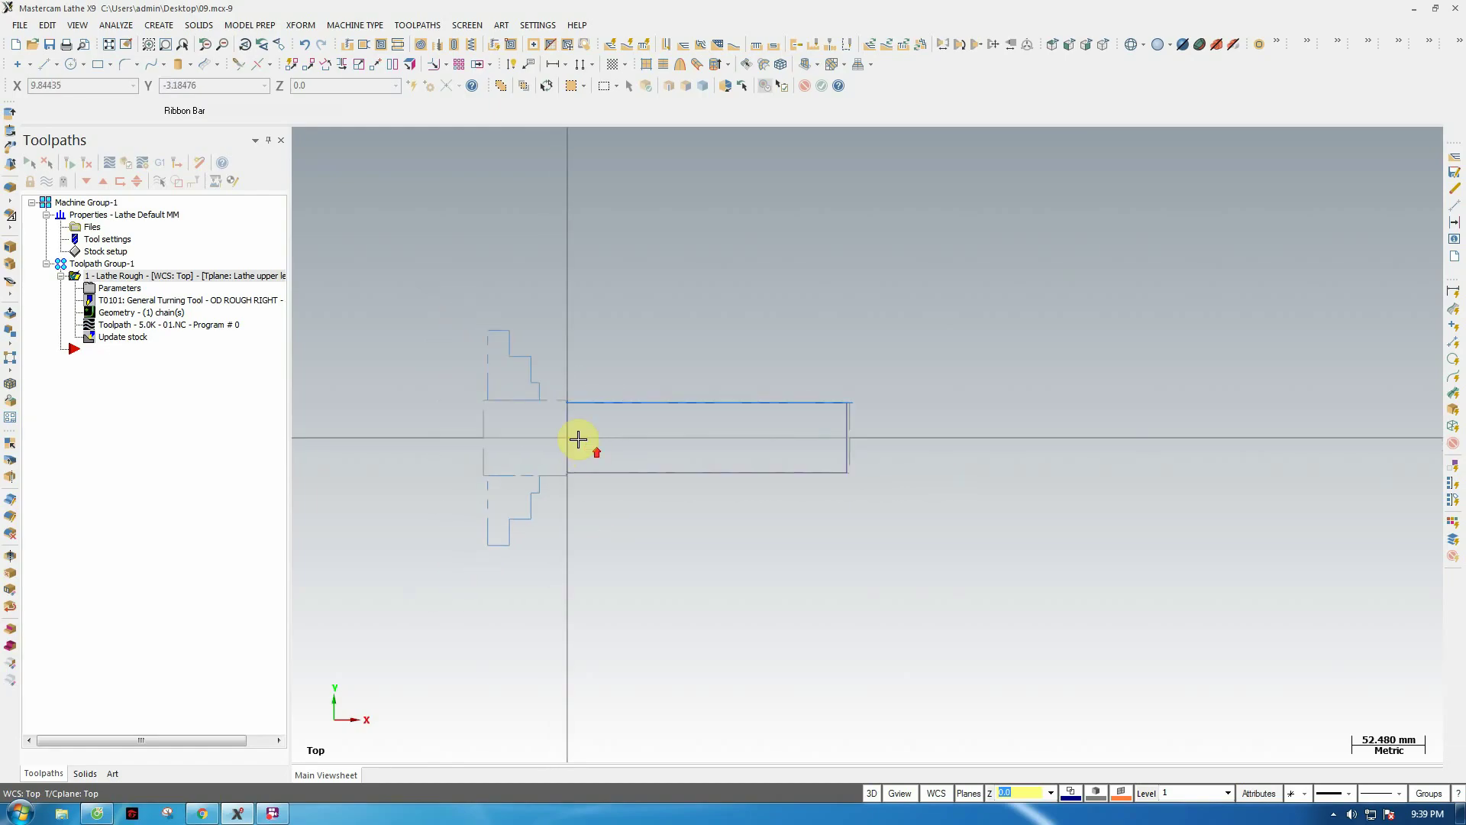
pyautogui.scroll(1, 507, 446)
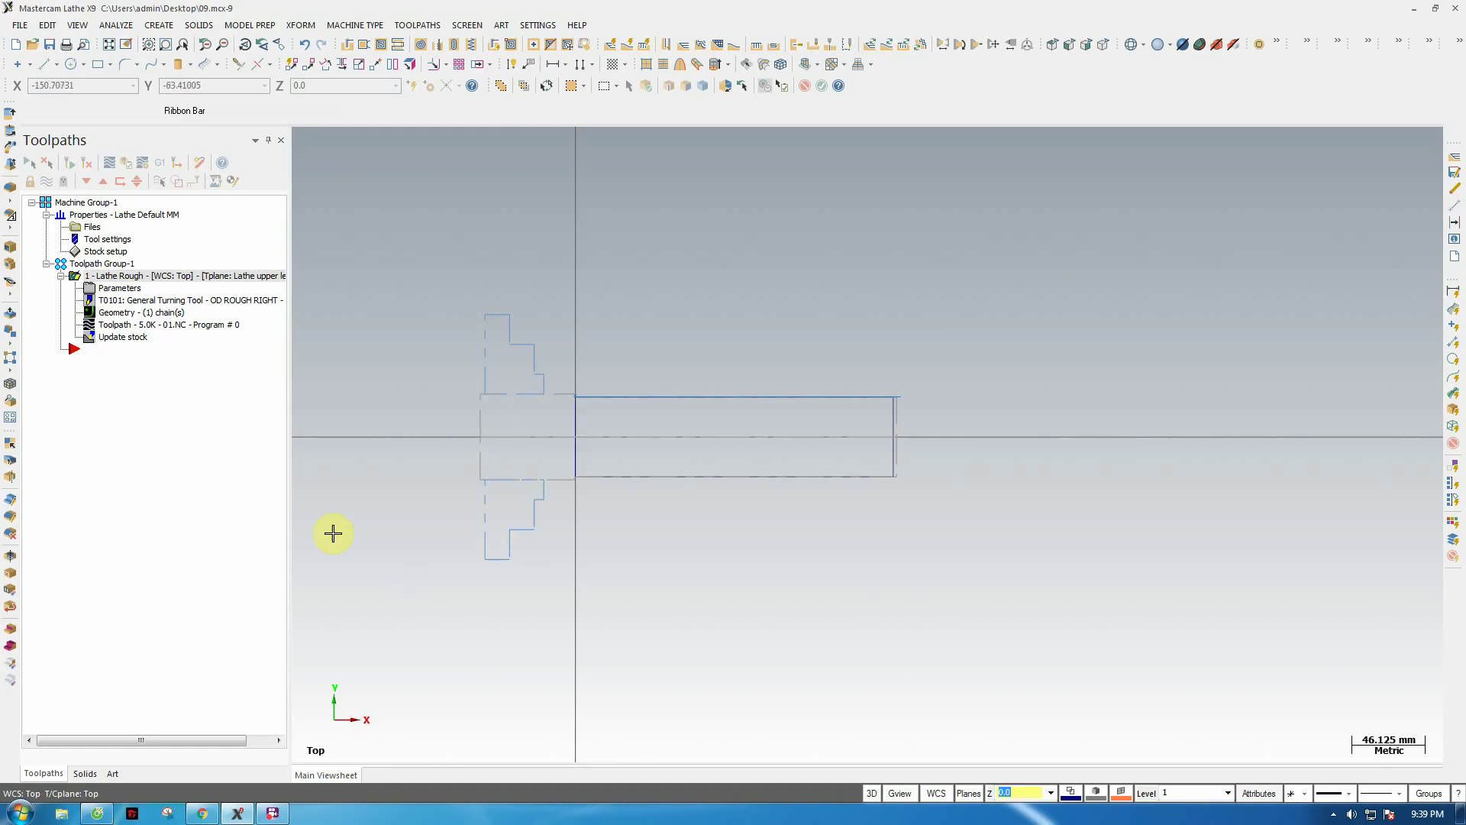
pyautogui.moveTo(280, 818)
pyautogui.click(275, 814)
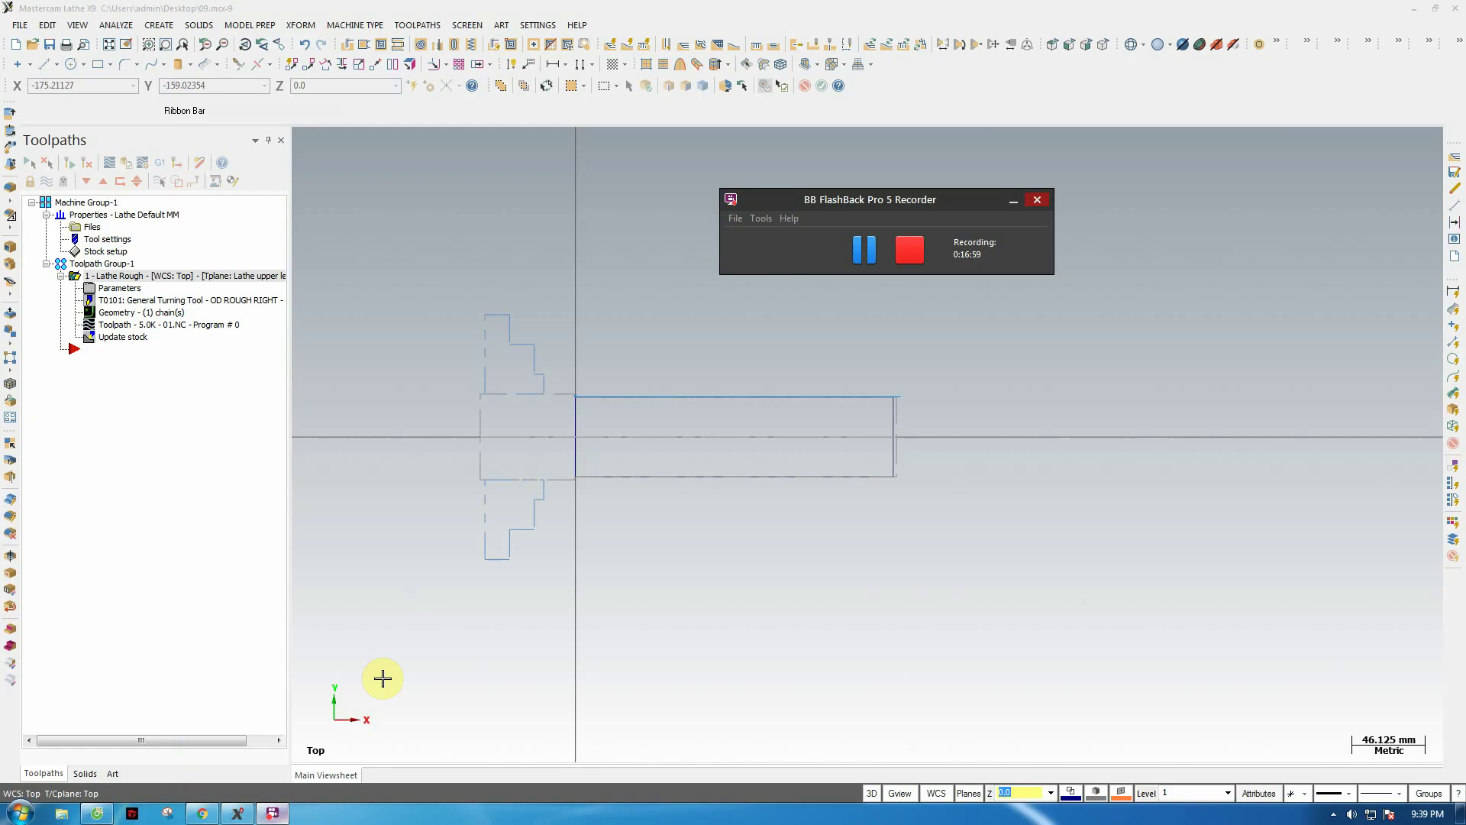